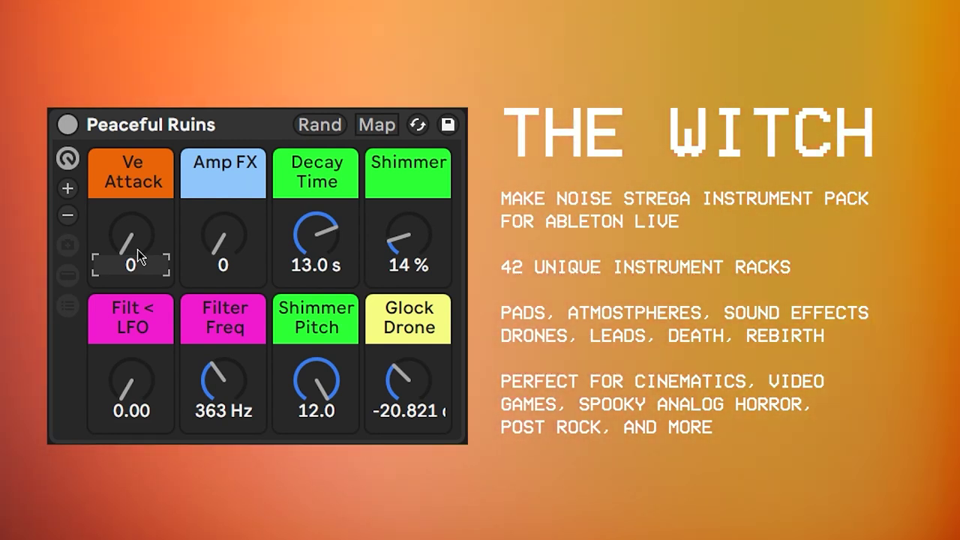
left_click_drag(406, 383, 405, 413)
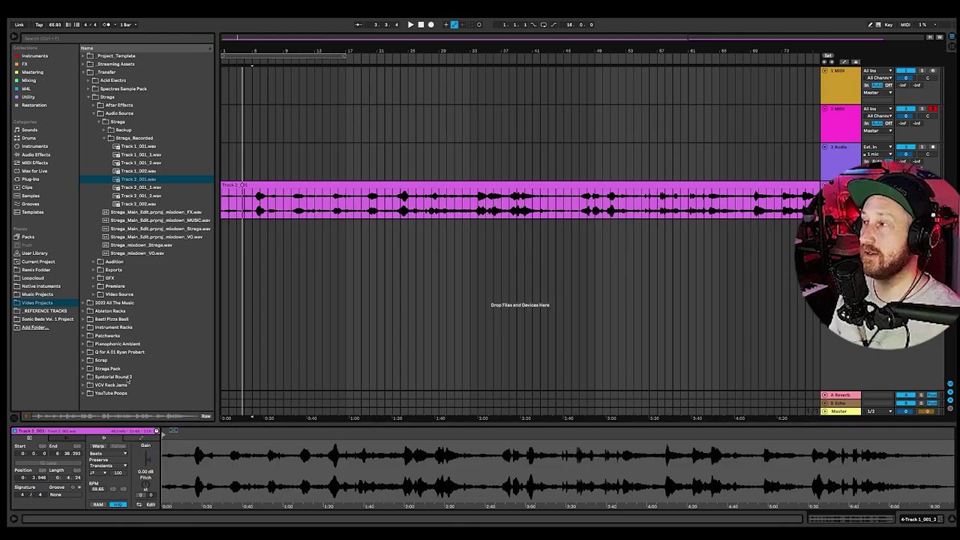
Enlarge the Track 2_001 clip's waveform and audition the first notes of the recording around bars 5 to 8.
left_click(276, 188)
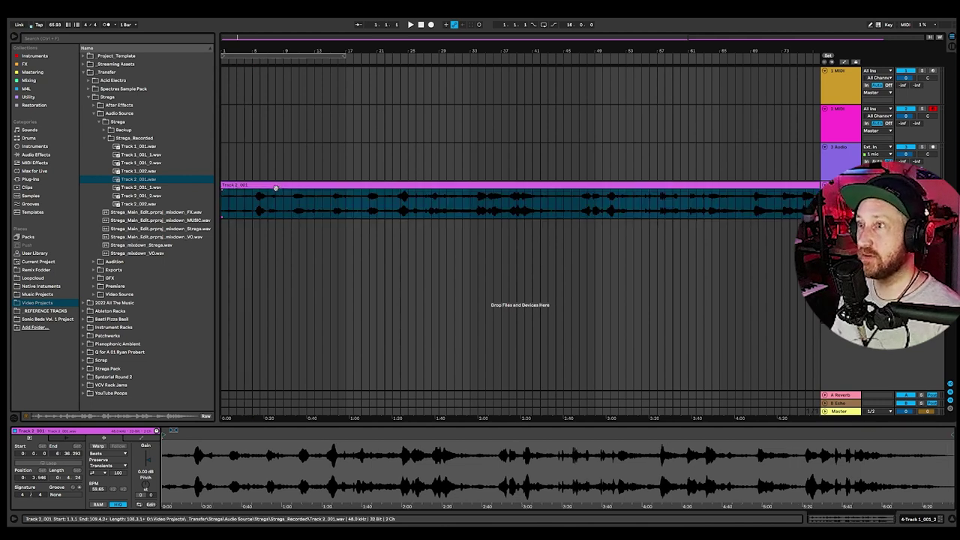
key("z")
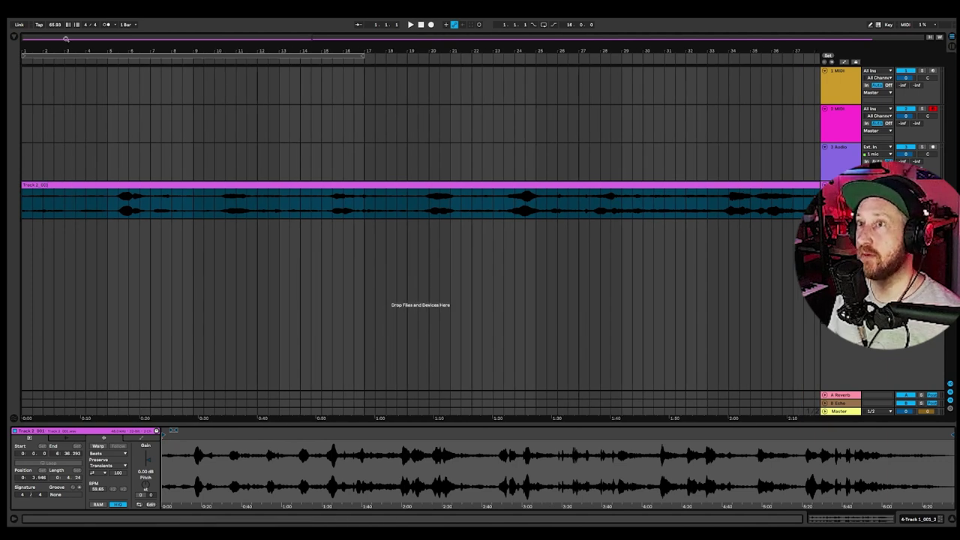
scroll(291, 237, "up", 5)
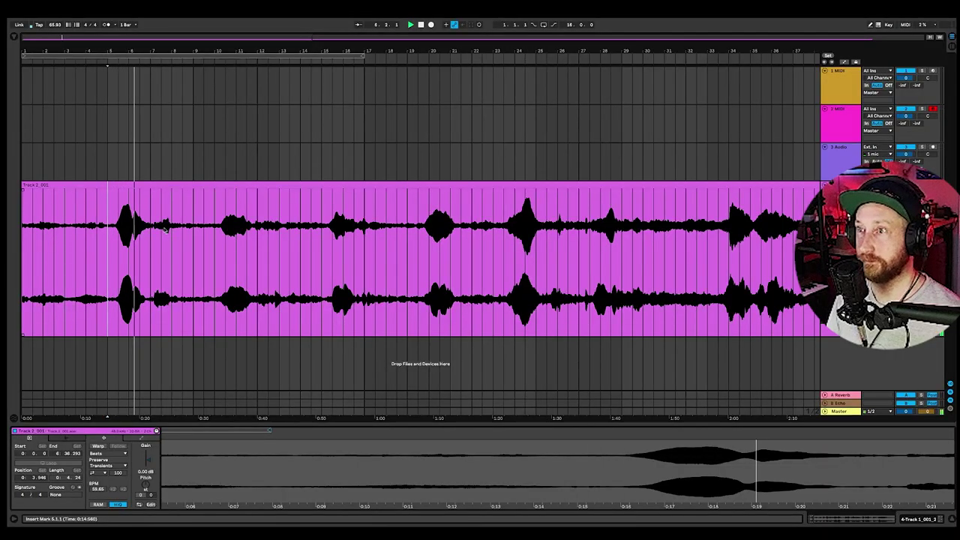
left_click_drag(166, 231, 173, 237)
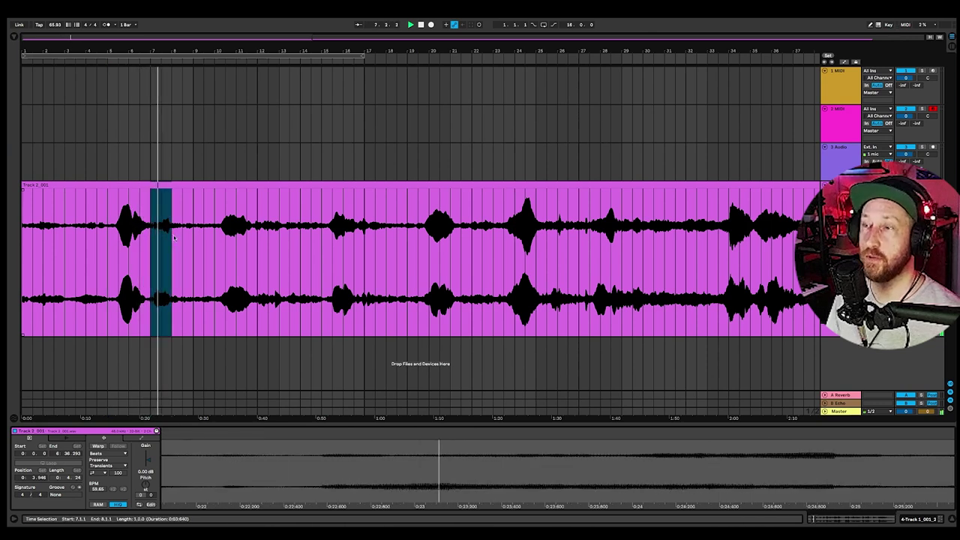
key("space")
Isolate the note from bar 5 to bar 10 as its own clip by removing the surrounding audio up to bar 17.
left_click(119, 234)
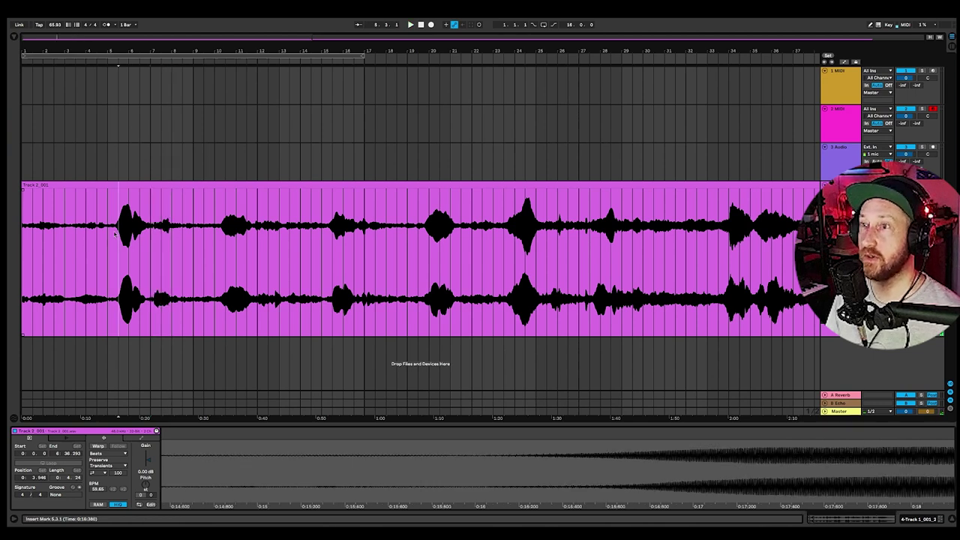
left_click_drag(117, 52, 112, 176)
left_click_drag(110, 273, 523, 279)
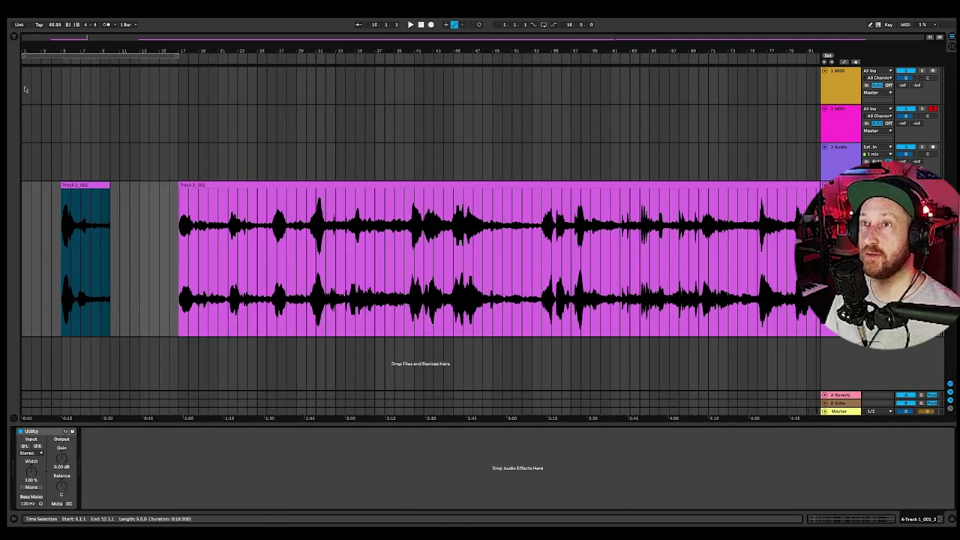
Add the Tuner audio effect to the track holding the isolated Track 2_001 clip.
left_click(14, 37)
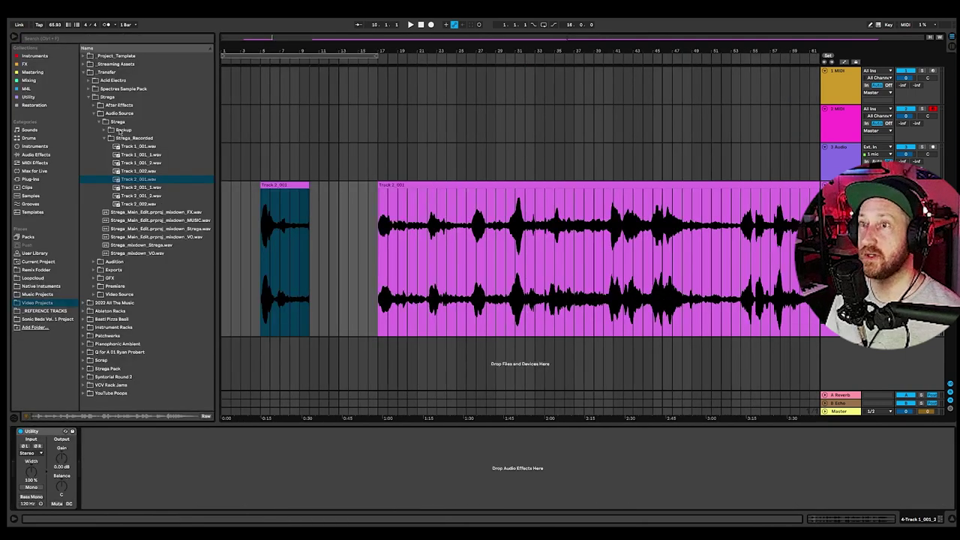
left_click(35, 155)
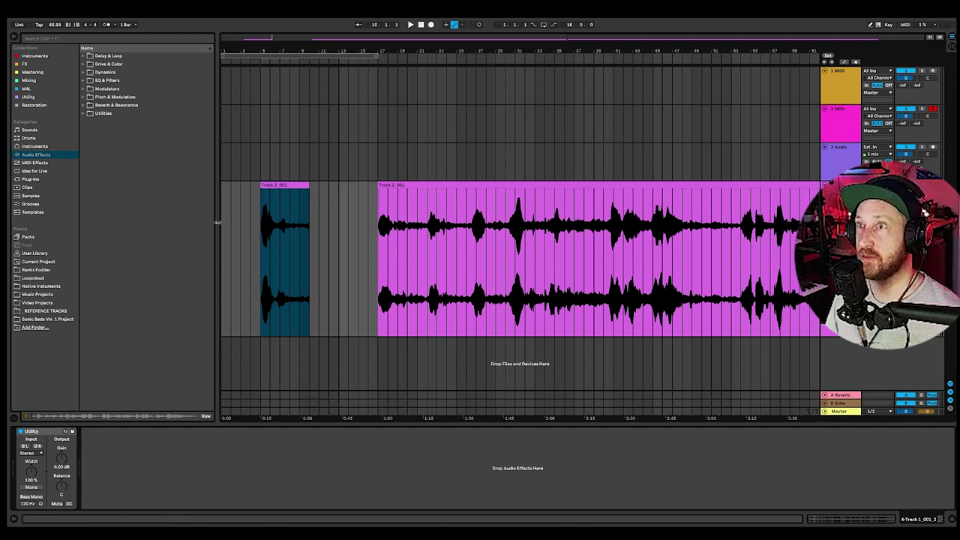
left_click(85, 113)
left_click(113, 196)
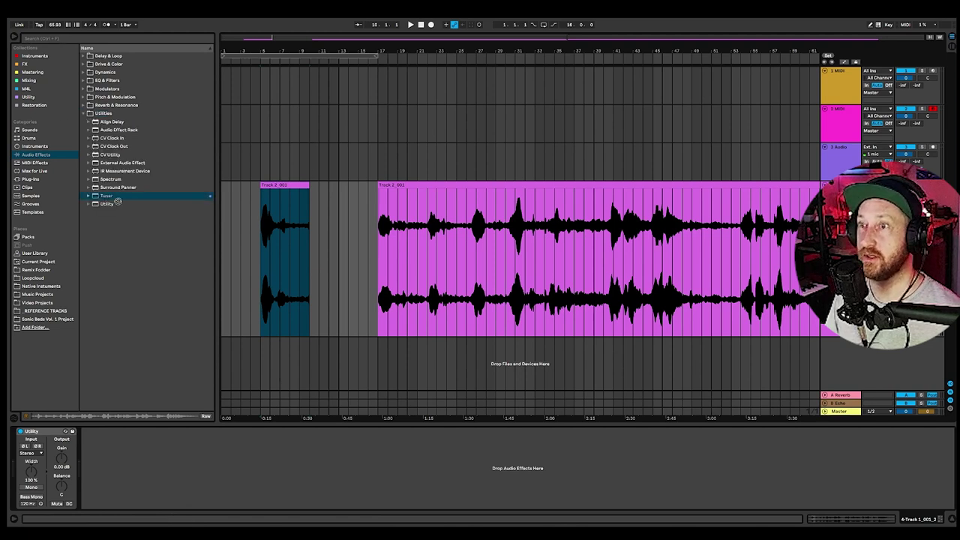
left_click_drag(286, 235, 282, 234)
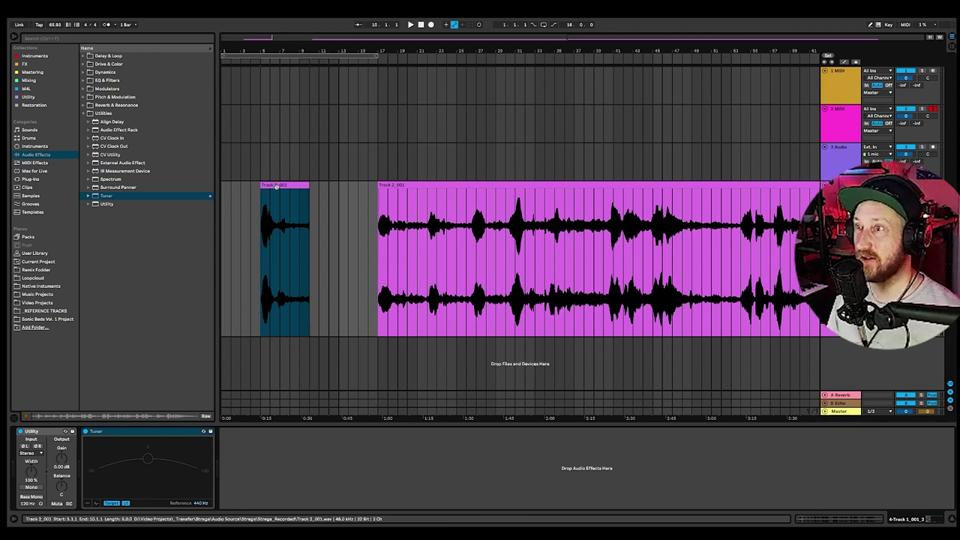
Play the isolated clip and set its detune to 10 cents in the clip properties.
key("space")
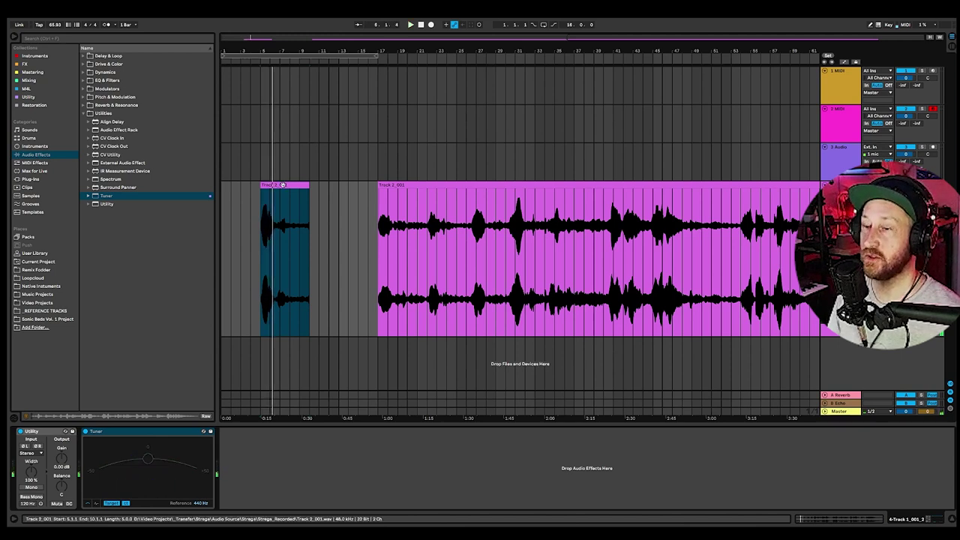
double_click(282, 184)
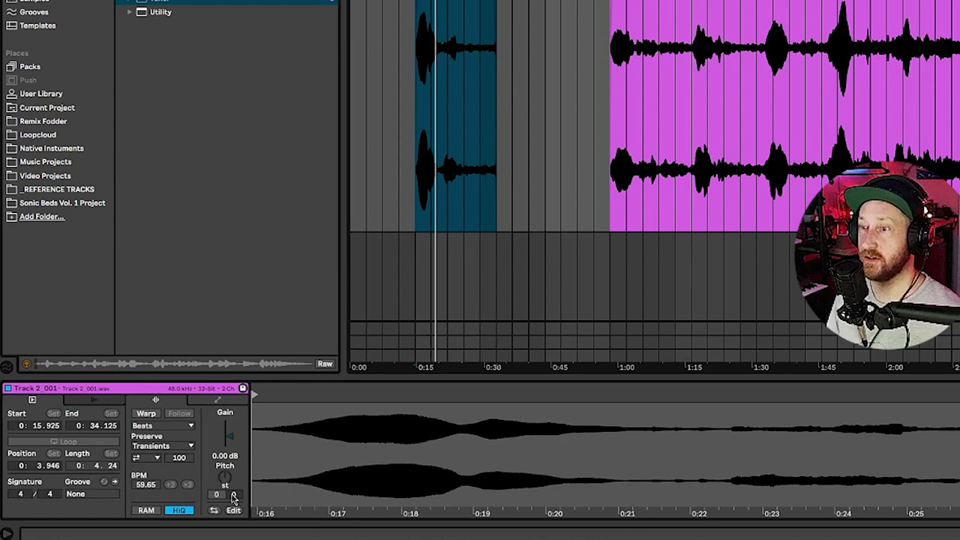
left_click(239, 496)
type("10")
key("Return")
Check the isolated clip's pitch with the Tuner during playback and return to the clip properties.
key("space")
key("shift+Tab")
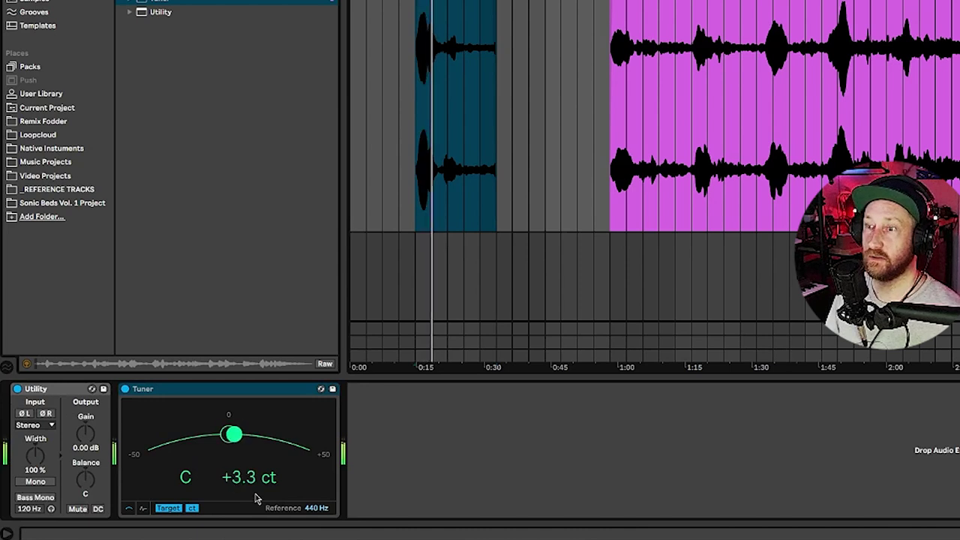
left_click(448, 1)
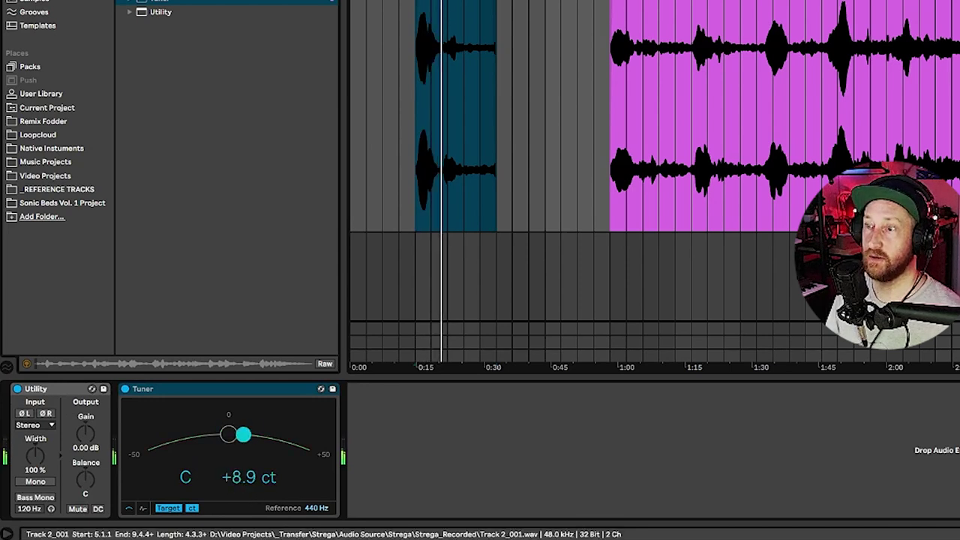
double_click(444, 1)
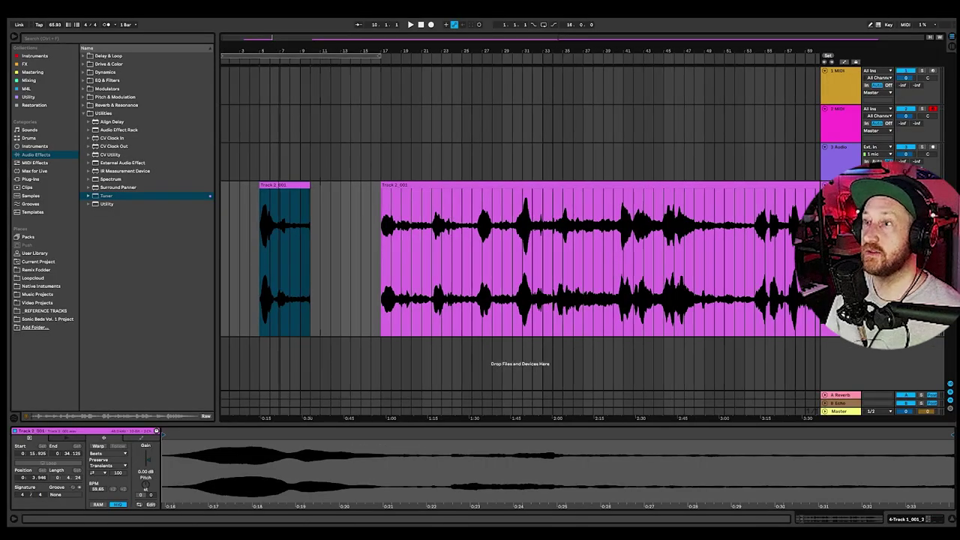
Consolidate the isolated clip between bars 5 and 10 into a new audio sample.
left_click_drag(303, 51, 389, 191)
left_click(367, 185)
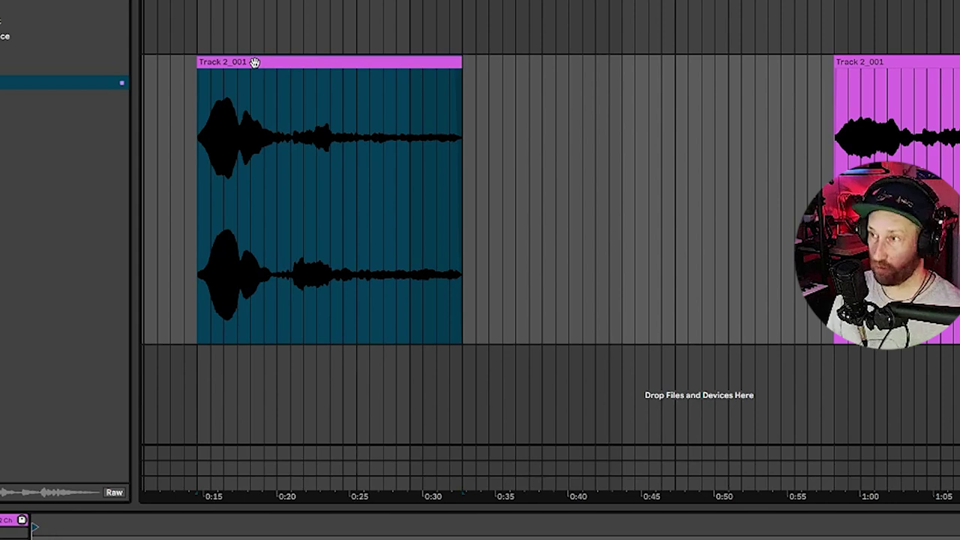
key("ctrl+j")
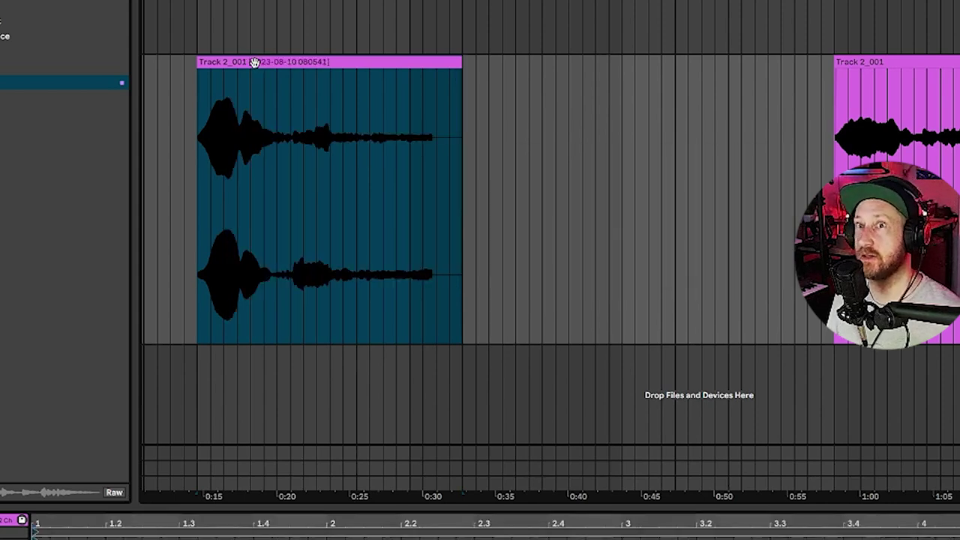
right_click(279, 74)
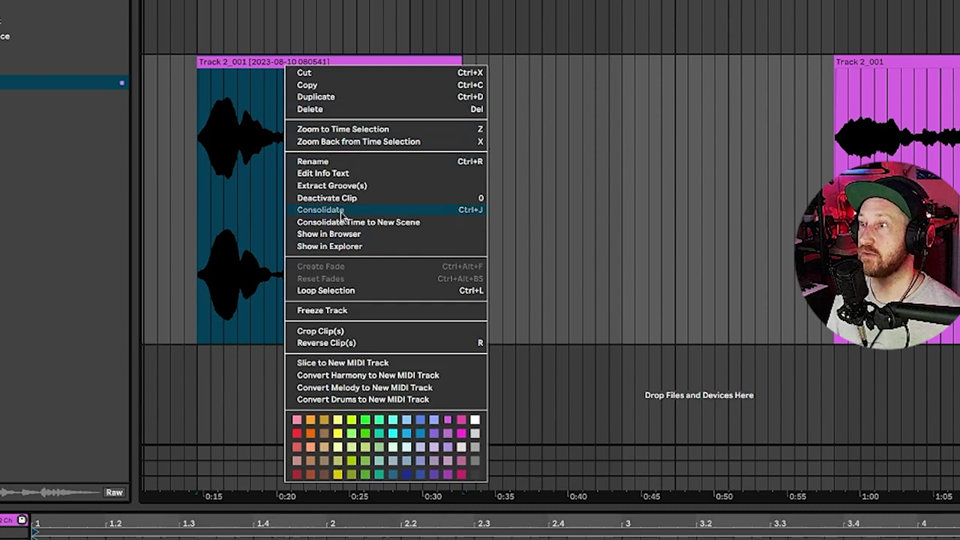
left_click(231, 69)
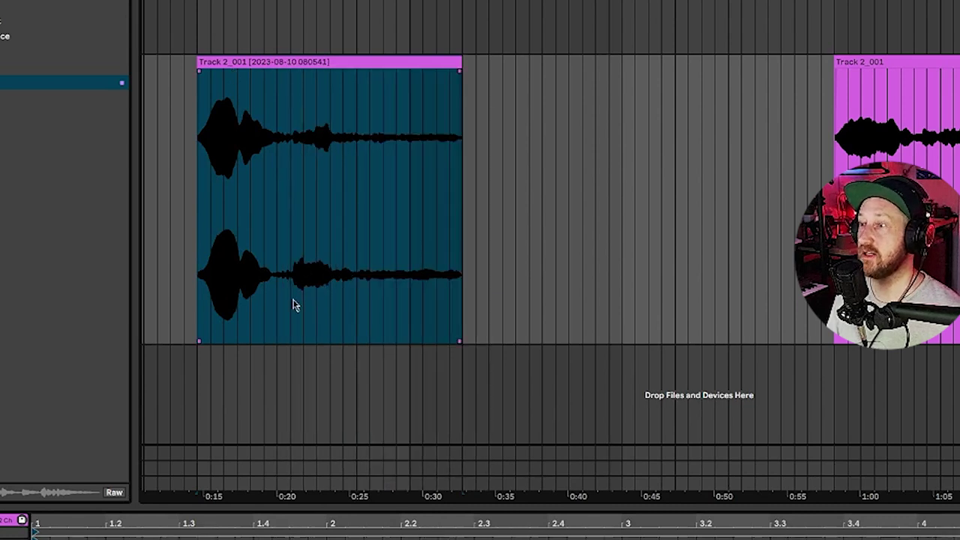
scroll(336, 251, "down", 8)
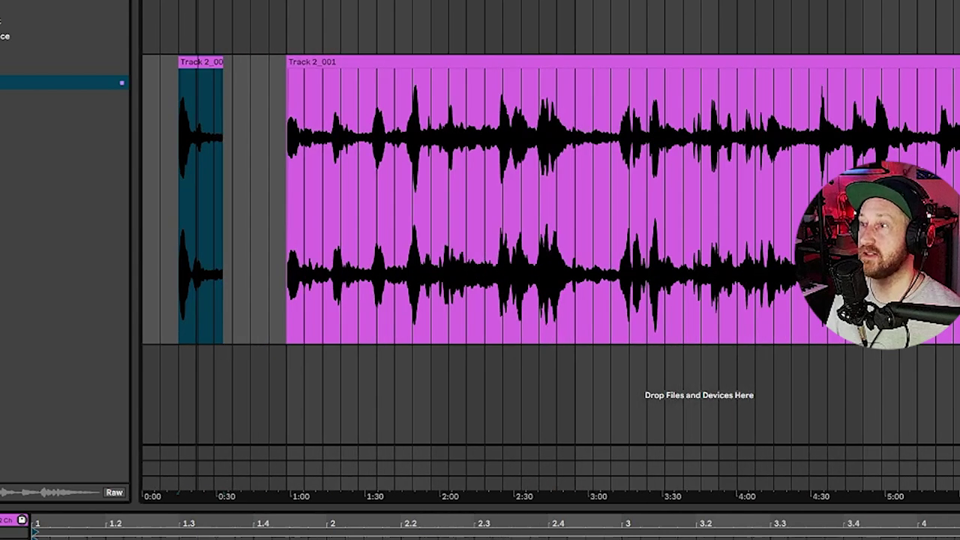
left_click(285, 178)
left_click(291, 180)
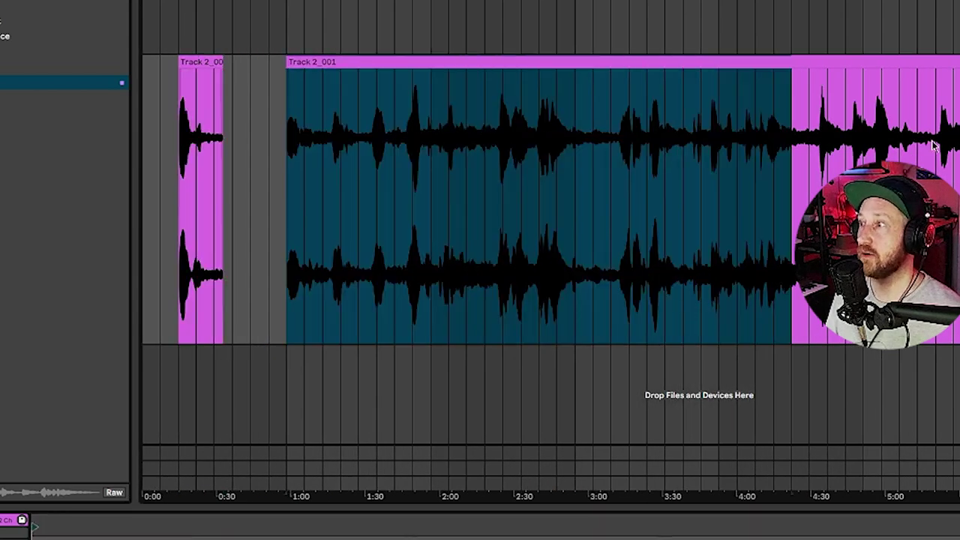
mouse_move(956, 174)
left_mouse_down()
mouse_move(373, 163)
mouse_move(959, 168)
left_mouse_up()
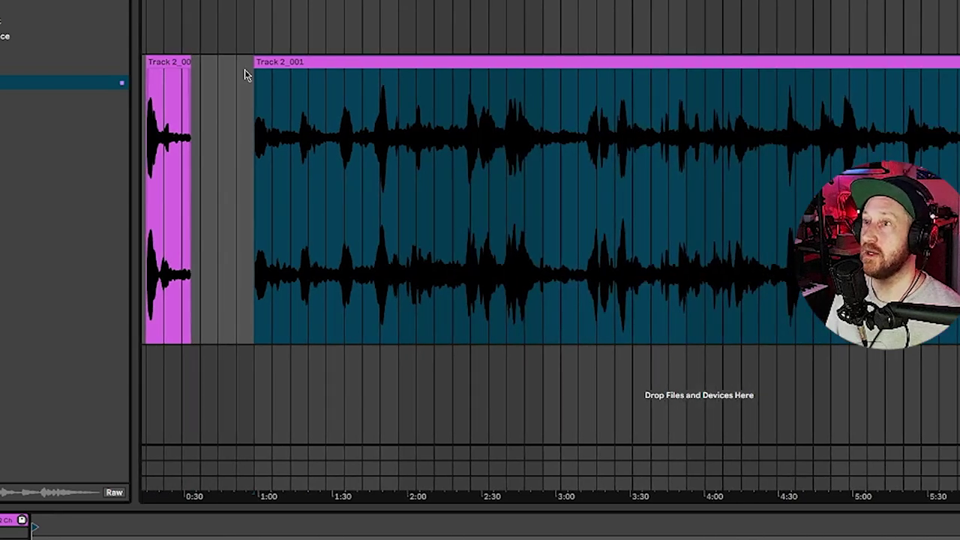
left_click(181, 62)
scroll(480, 195, "left", 2)
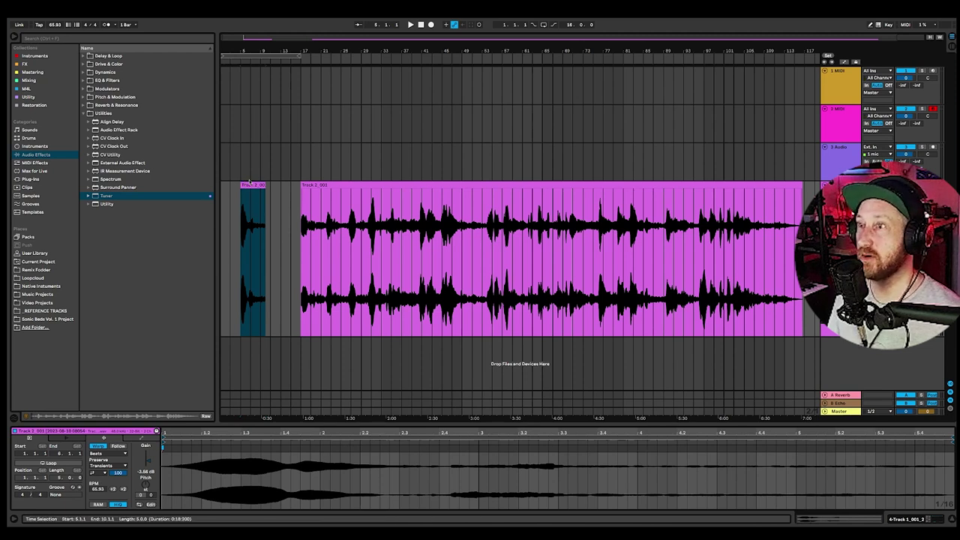
Load the consolidated Track 2_001 clip into a Simpler instrument on the second MIDI track.
left_click_drag(260, 180, 348, 166)
key("Escape")
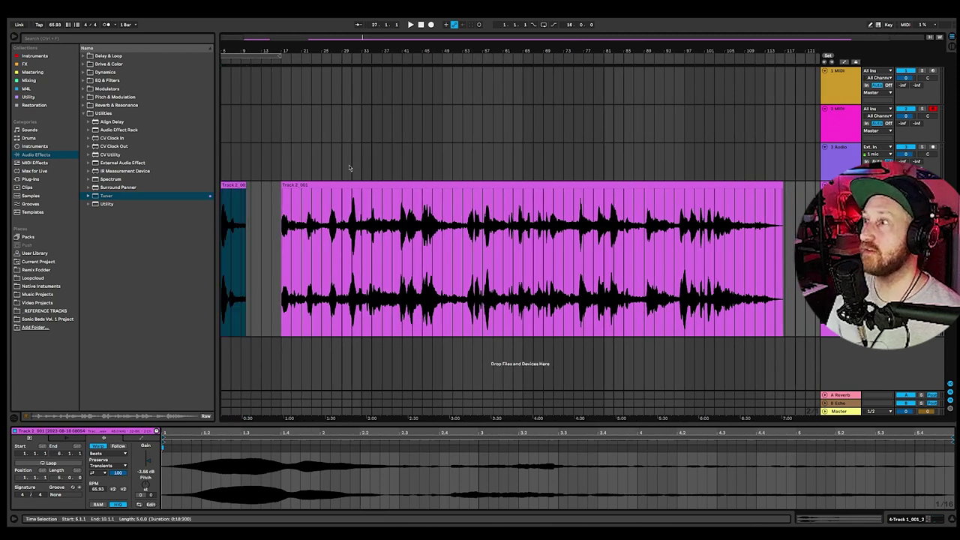
left_click(842, 132)
left_click_drag(231, 185, 31, 469)
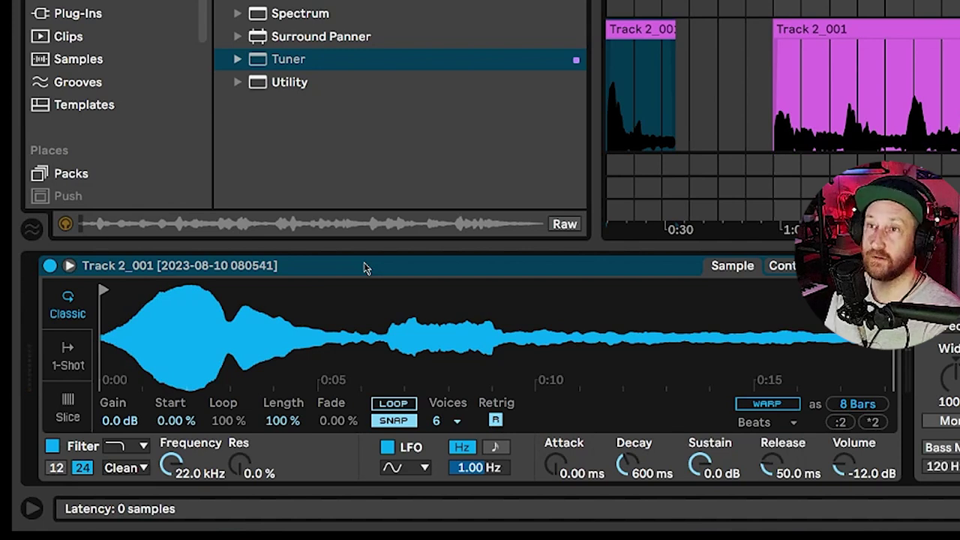
Move the Simpler sample's start marker to about 1.7 s, and set Attack to 118 ms and Release to 4.77 s.
left_click_drag(104, 290, 179, 290)
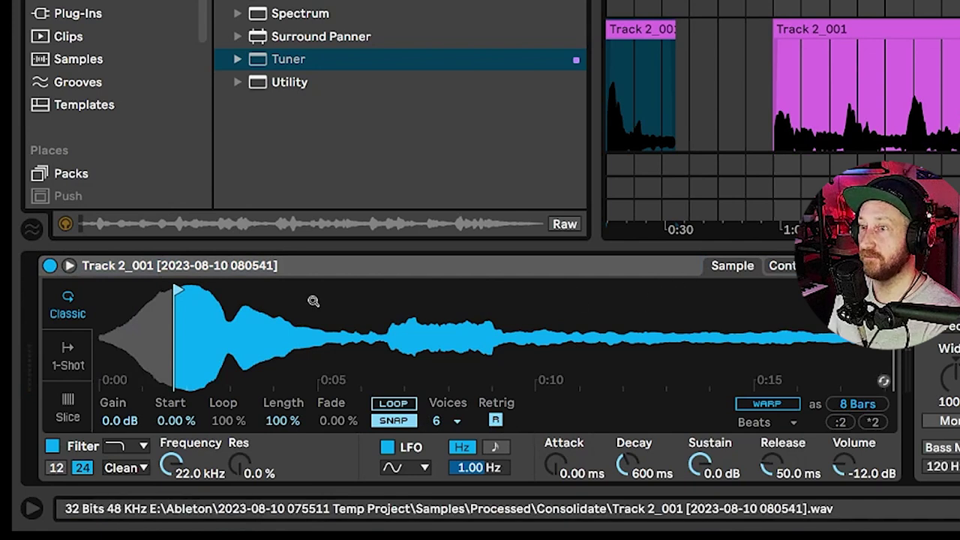
left_click_drag(566, 471, 566, 463)
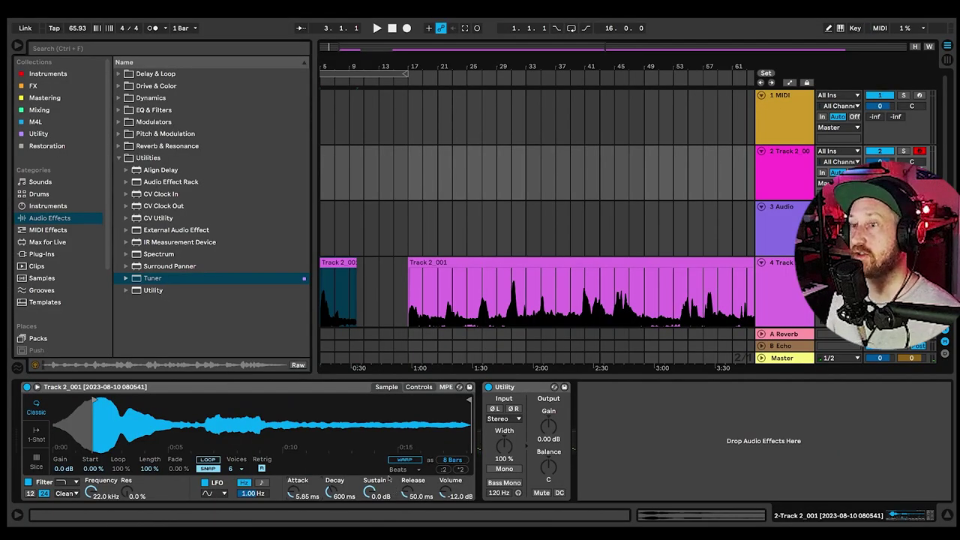
left_click(213, 388)
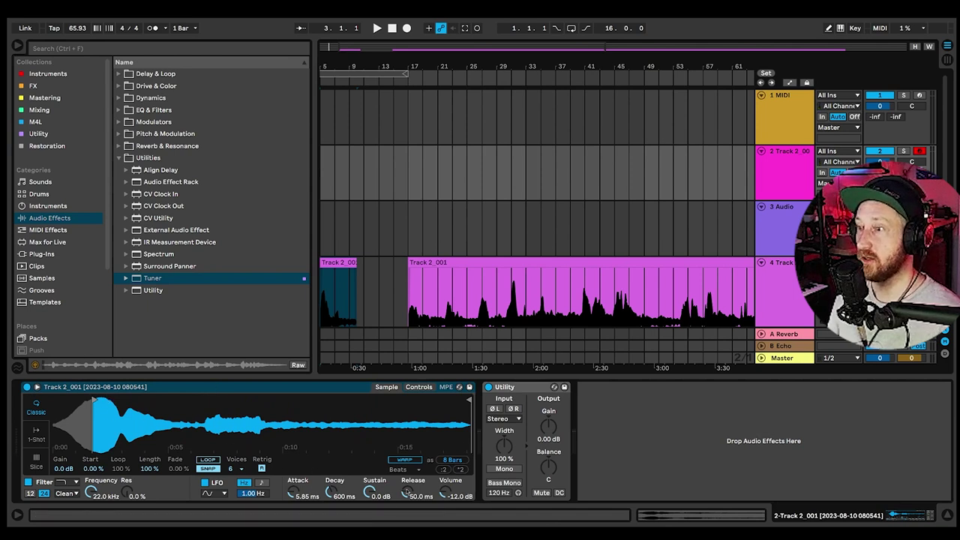
left_click_drag(407, 492, 407, 457)
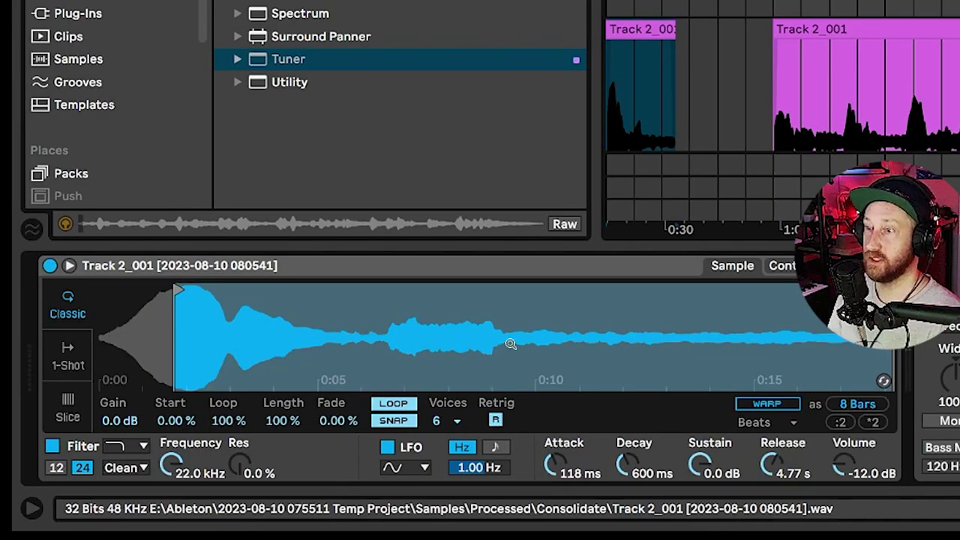
Shape the Simpler sample's loop with Loop at 49.2 %, Length at 100 % and Fade at 19.5 %.
left_click_drag(235, 424, 235, 462)
left_click_drag(285, 421, 285, 431)
left_click_drag(349, 422, 349, 393)
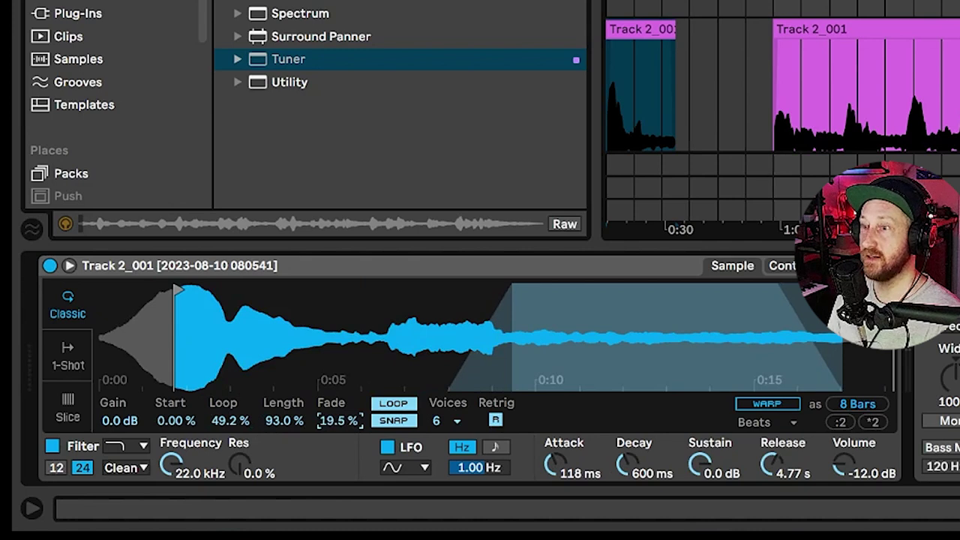
left_click_drag(283, 426, 283, 415)
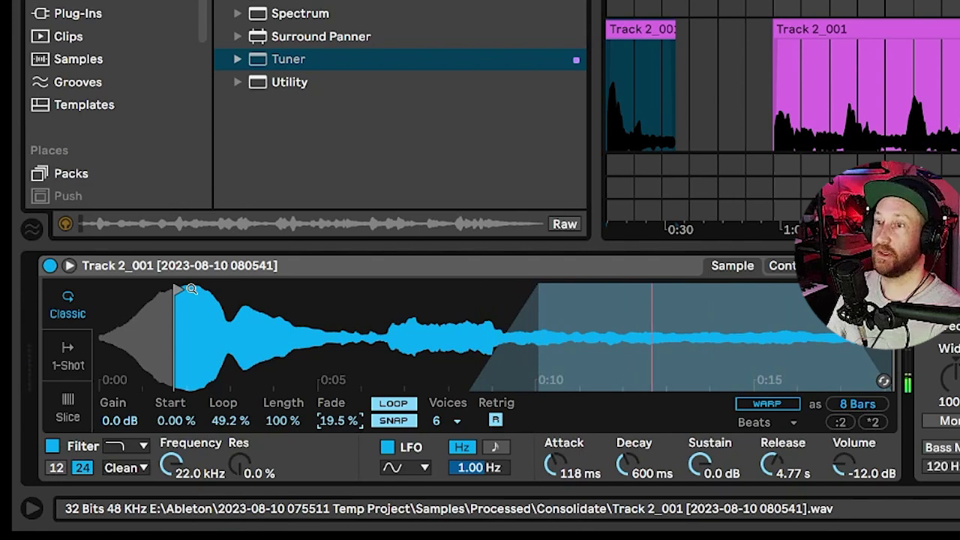
left_click(227, 270)
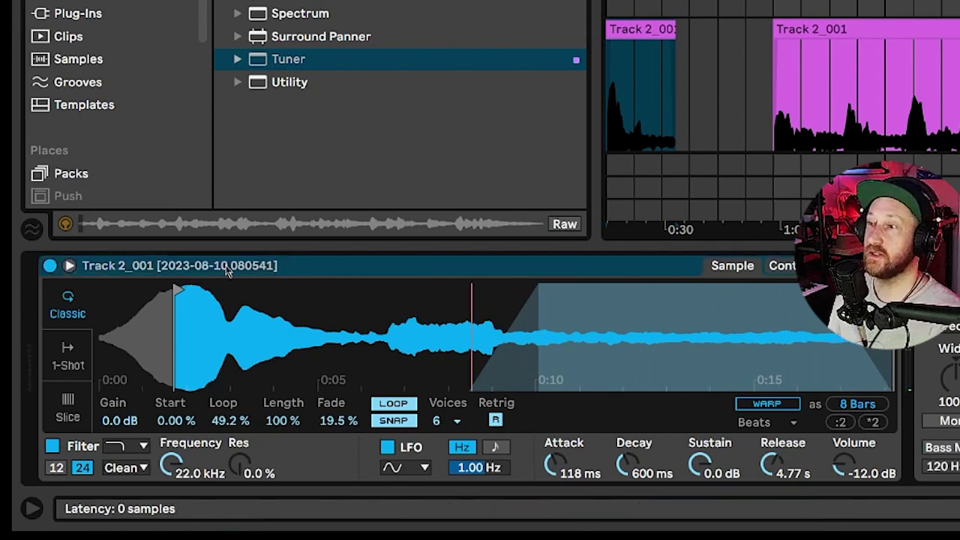
right_click(227, 270)
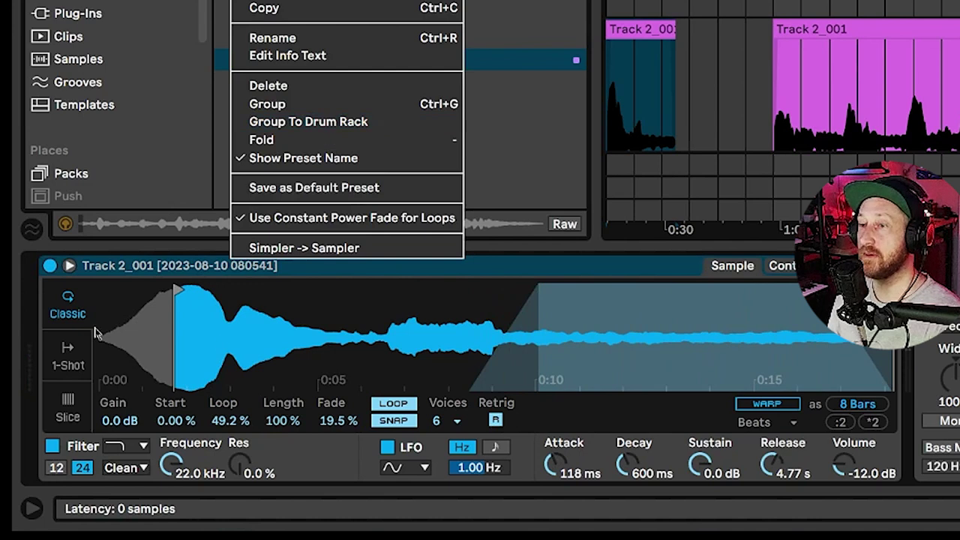
left_click(220, 346)
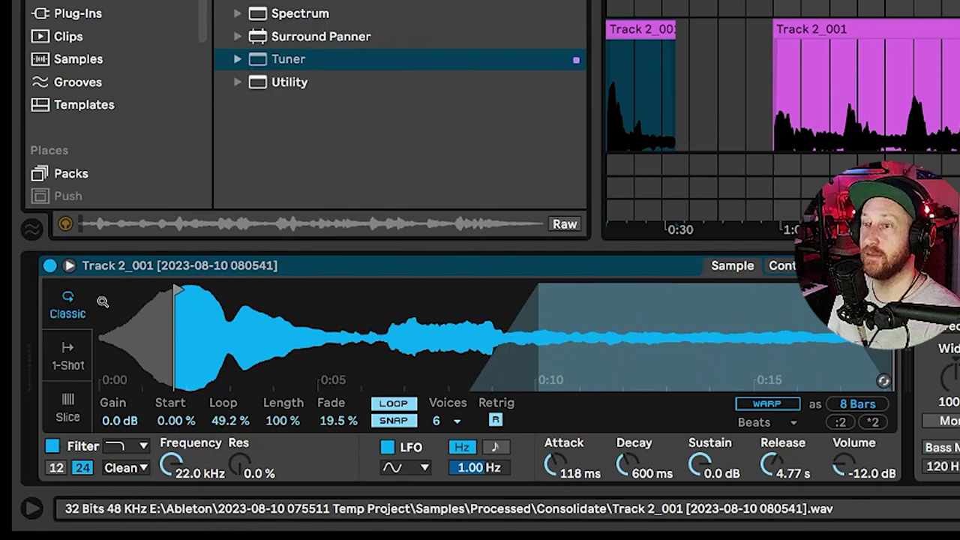
Group the Simpler into an Instrument Rack and duplicate its Track 2_001 chain.
right_click(243, 271)
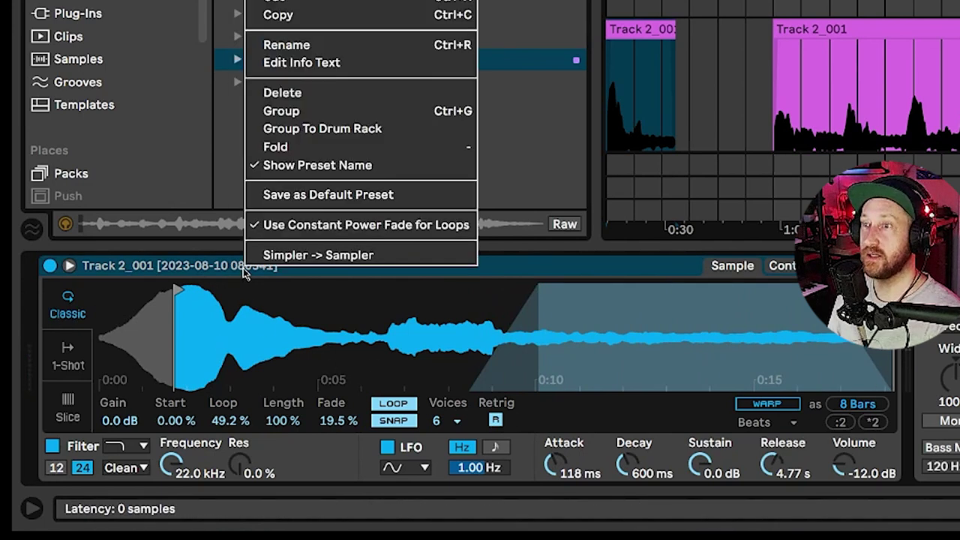
left_click(400, 119)
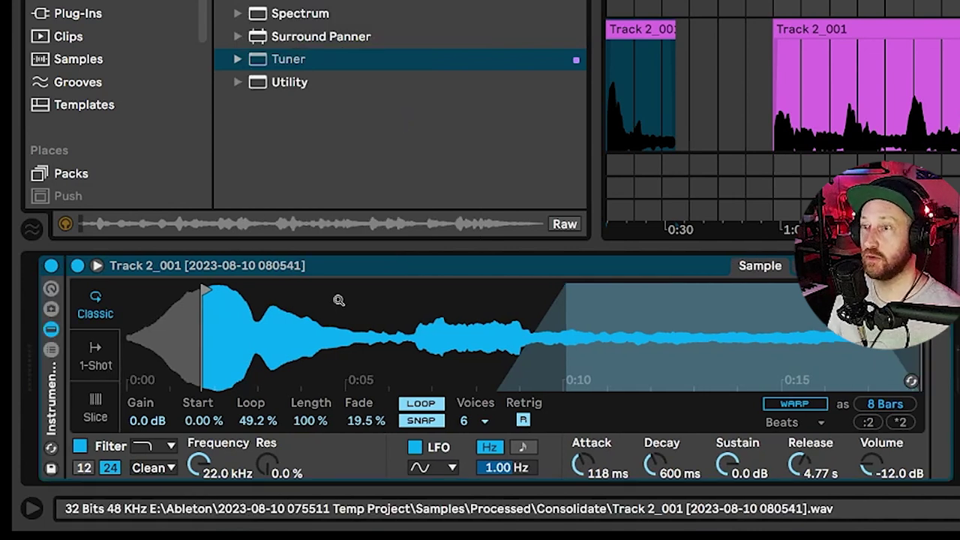
left_click(51, 351)
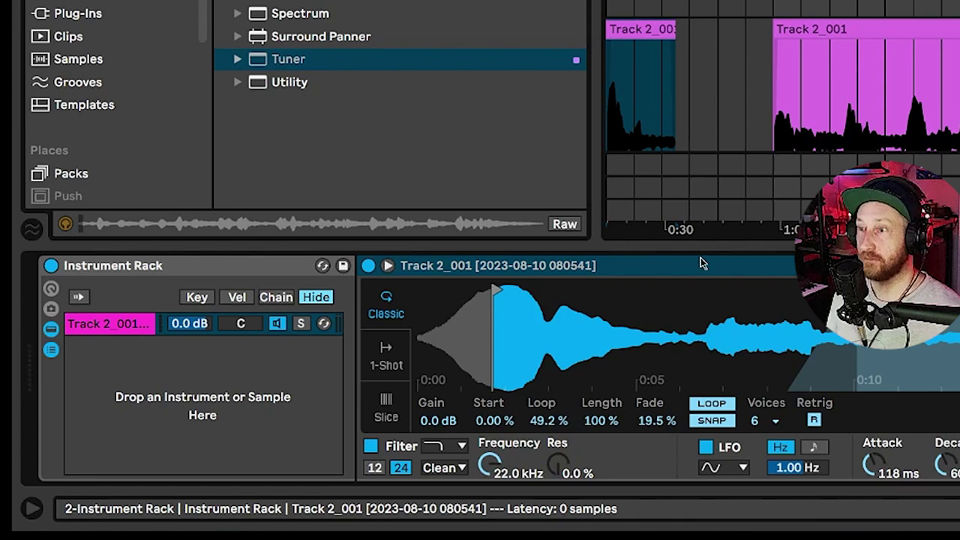
right_click(117, 330)
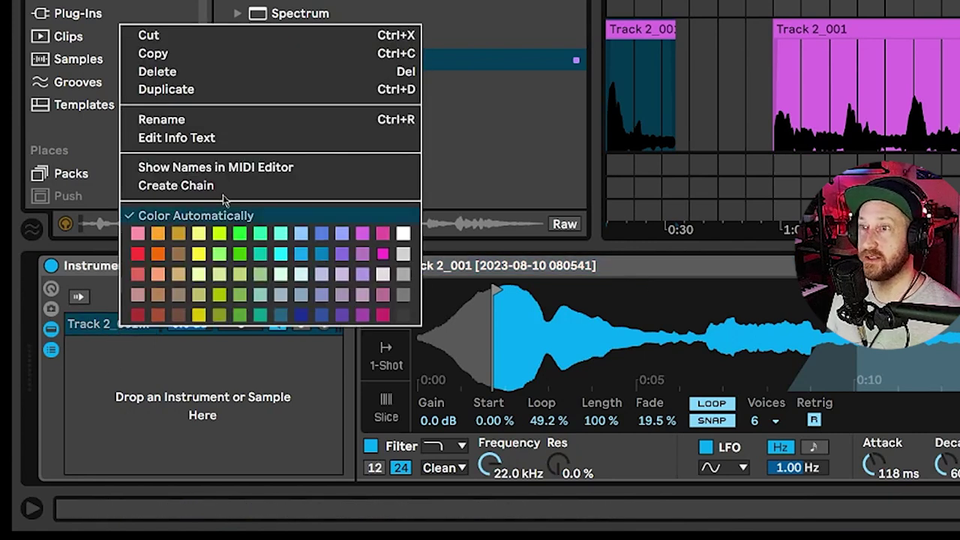
left_click(248, 88)
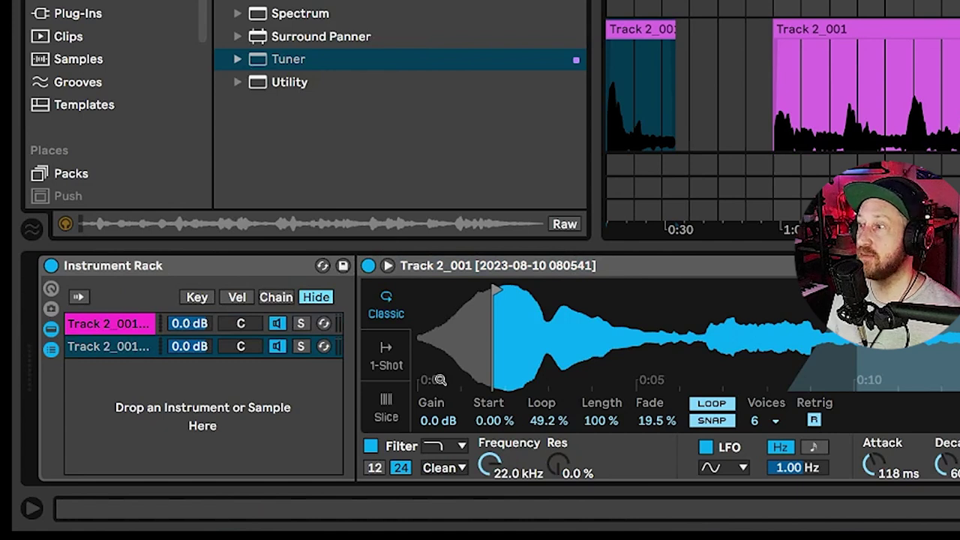
Reverse the duplicated chain's sample and trim its playback range to run from about 4.4 s to about 12.4 s.
right_click(764, 340)
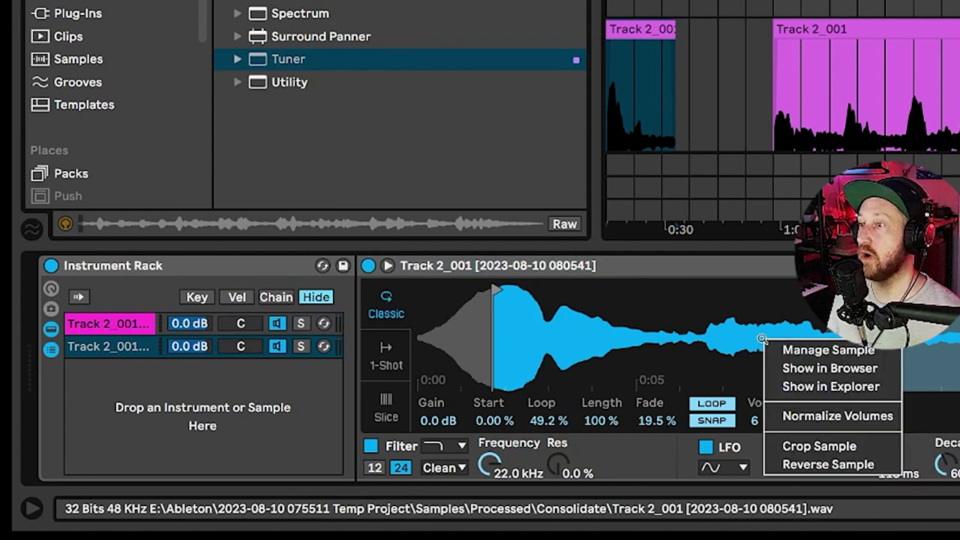
left_click(816, 465)
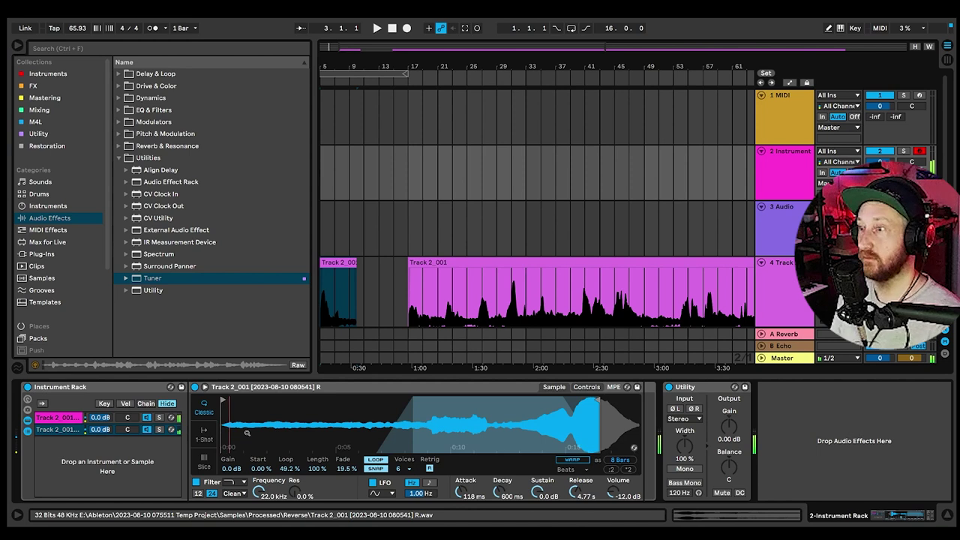
left_click_drag(223, 400, 330, 399)
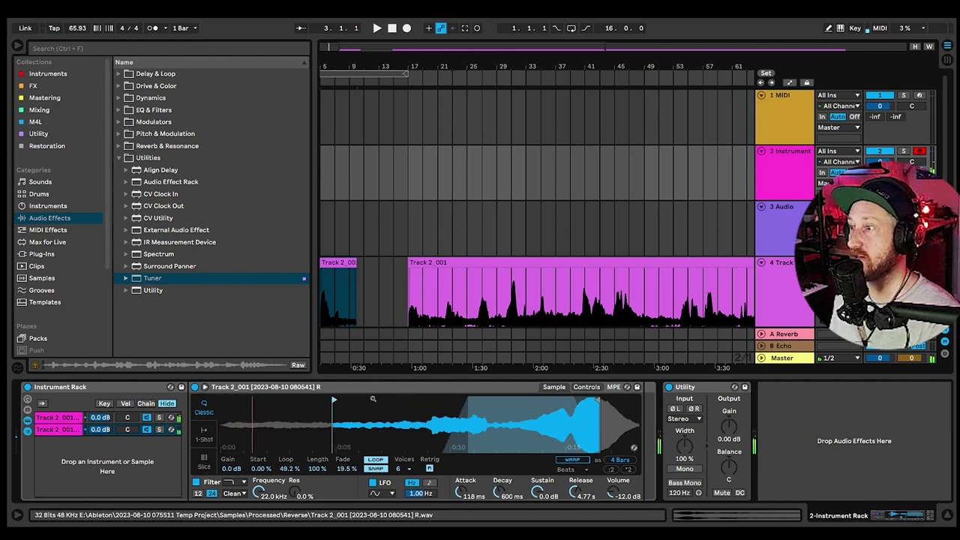
left_click_drag(598, 400, 506, 400)
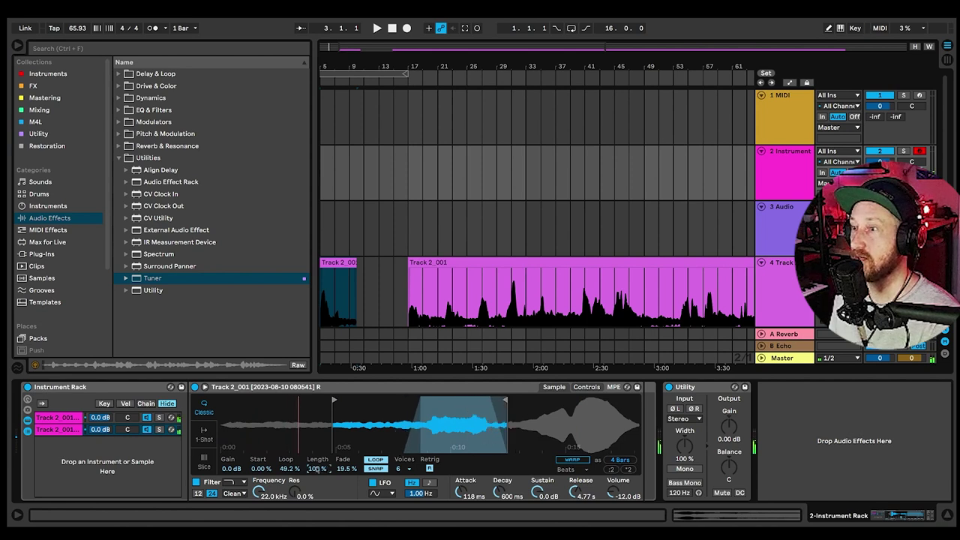
left_click_drag(333, 399, 323, 399)
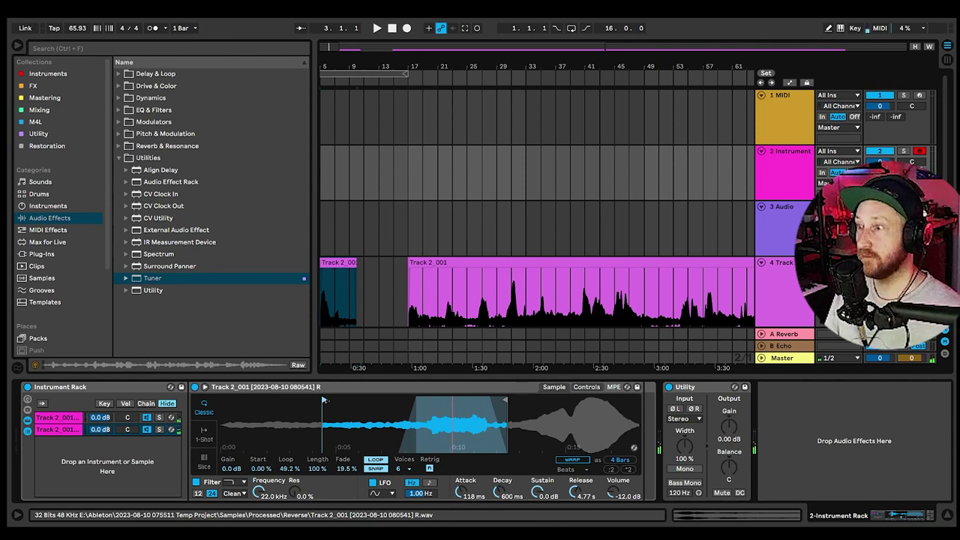
left_click(57, 418)
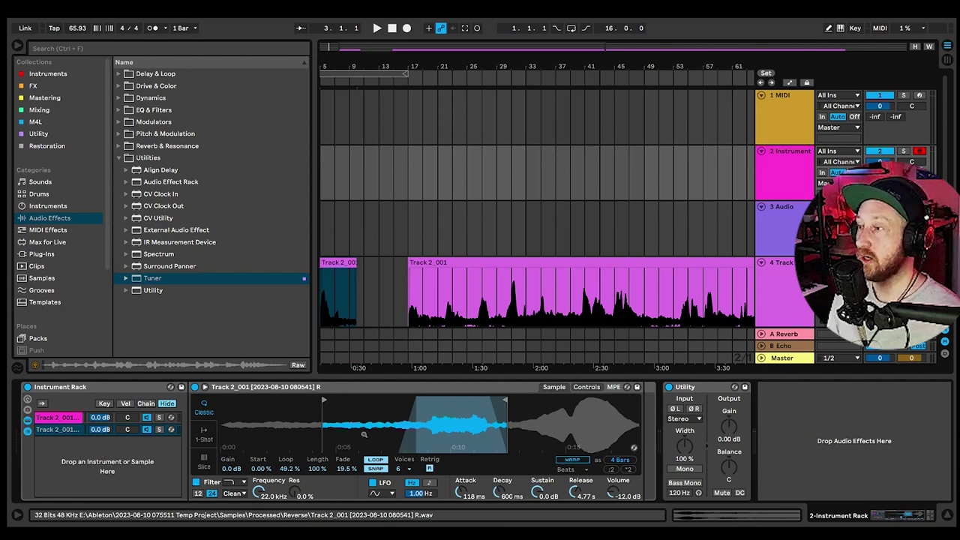
left_click(424, 388)
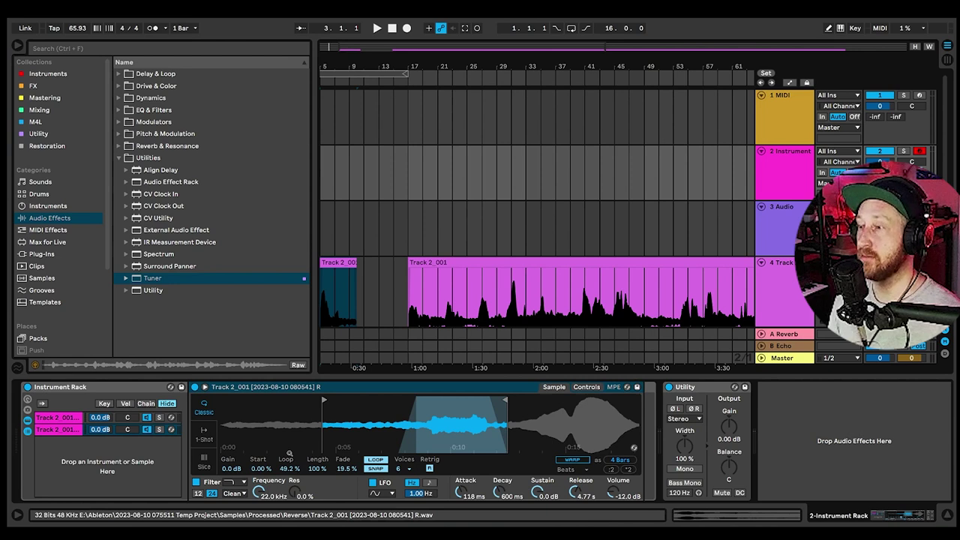
left_click(60, 429)
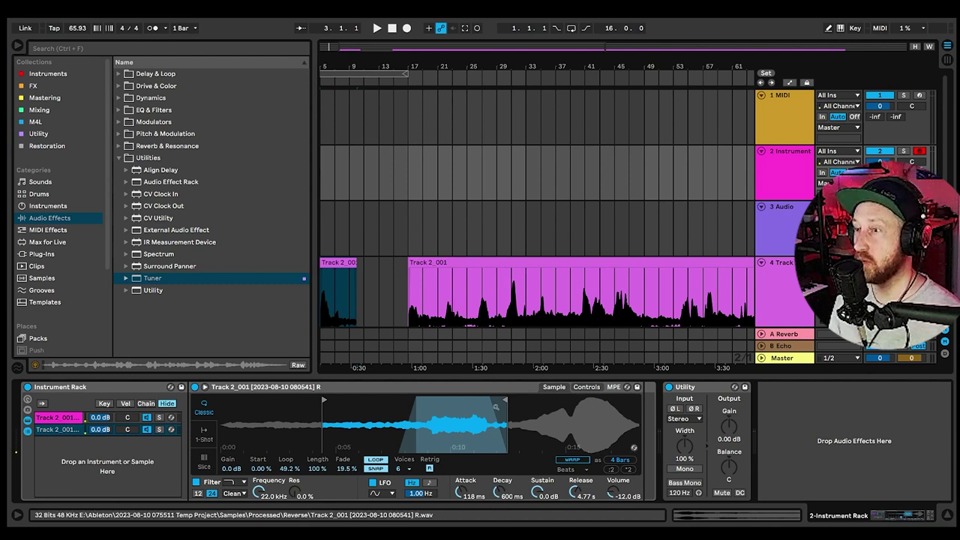
Show the Instrument Rack's macro controls.
left_click(235, 385)
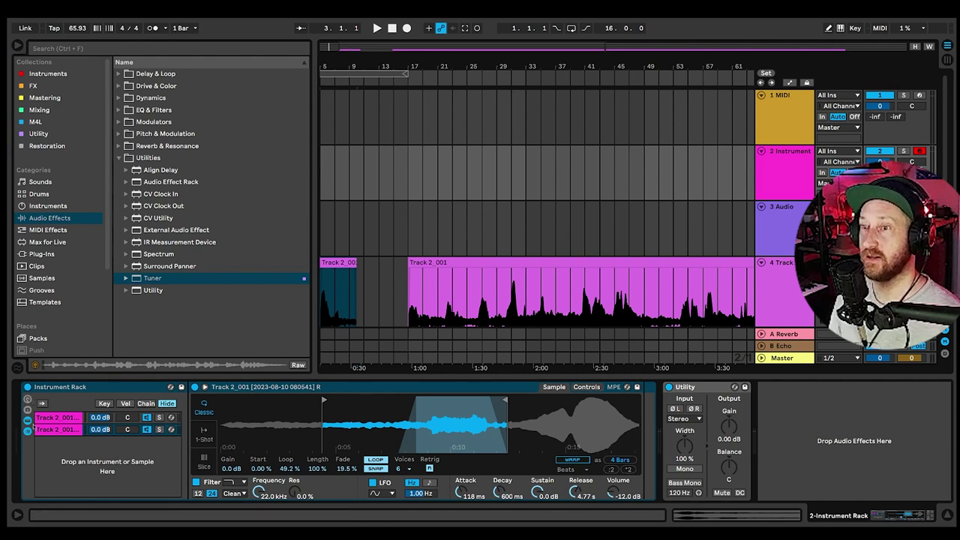
left_click(28, 400)
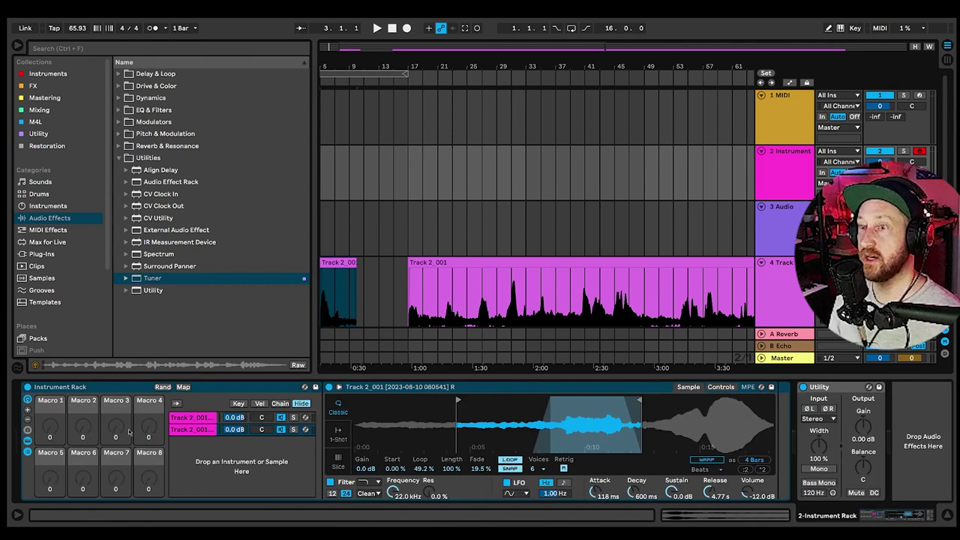
Reduce the Instrument Rack's visible macro controls to a single one.
left_click(29, 421)
left_click(30, 421)
left_click(29, 421)
left_click(29, 420)
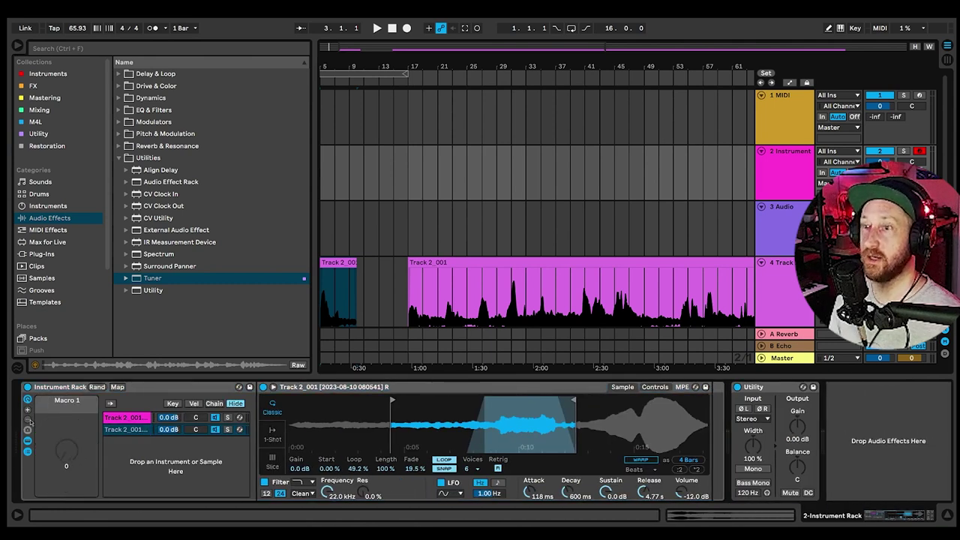
Increase the Instrument Rack's visible macro controls to 16.
left_click(28, 410)
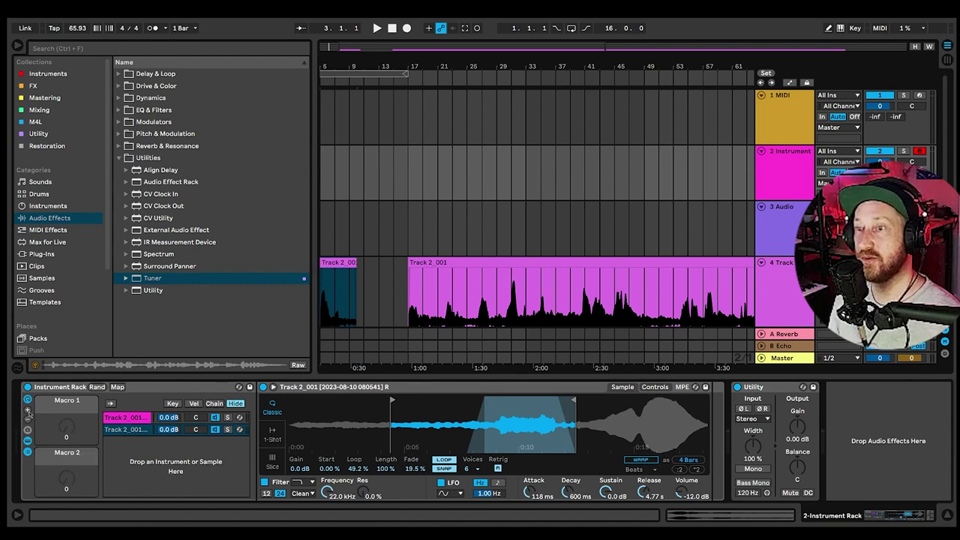
left_click(28, 410)
left_click(28, 410)
left_click(28, 410)
left_click(28, 411)
left_click(28, 410)
left_click(27, 411)
left_click(28, 411)
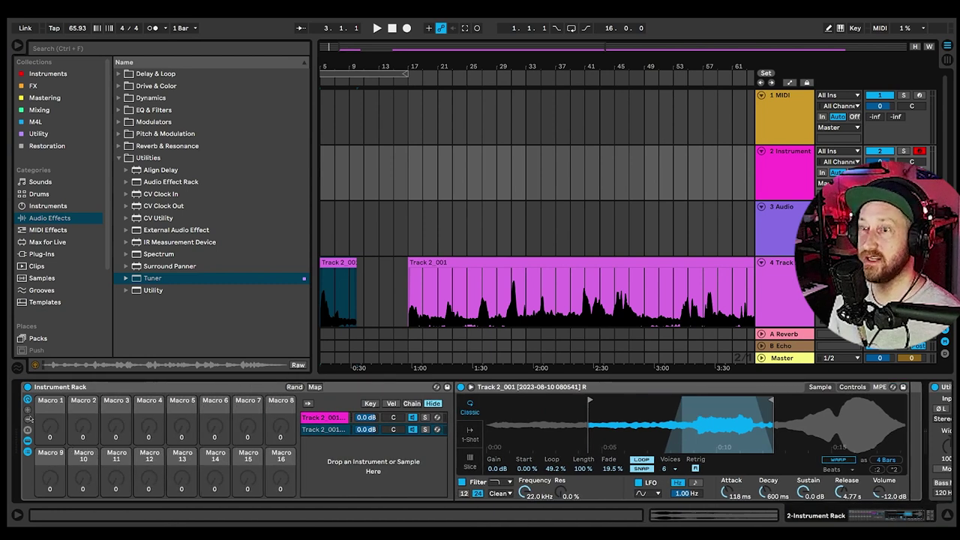
Reduce the Instrument Rack's visible macro controls to eight.
left_click(29, 420)
left_click(28, 420)
left_click(28, 420)
left_click(29, 420)
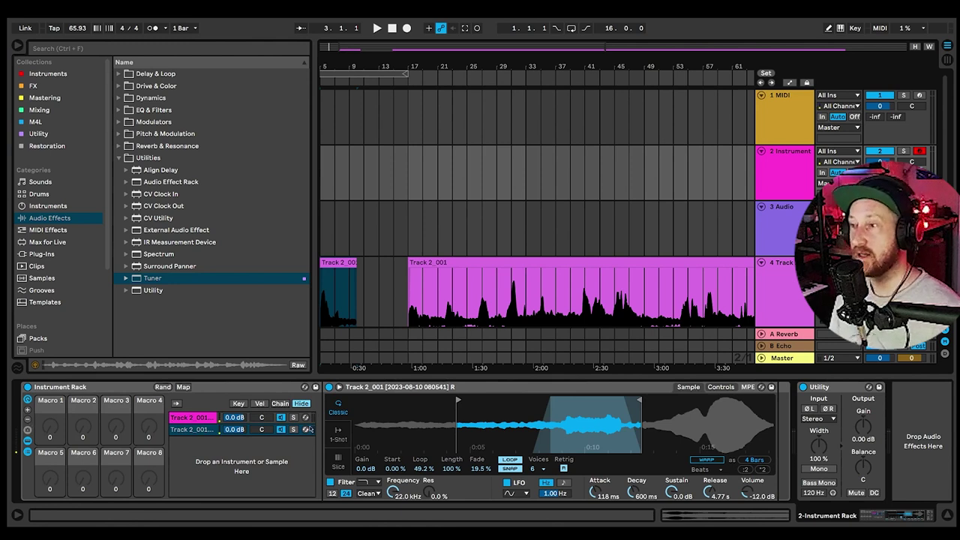
Map the Attack parameter of the reversed sample's Simpler to Macro 1 of the rack.
left_click(336, 389)
left_click(353, 389)
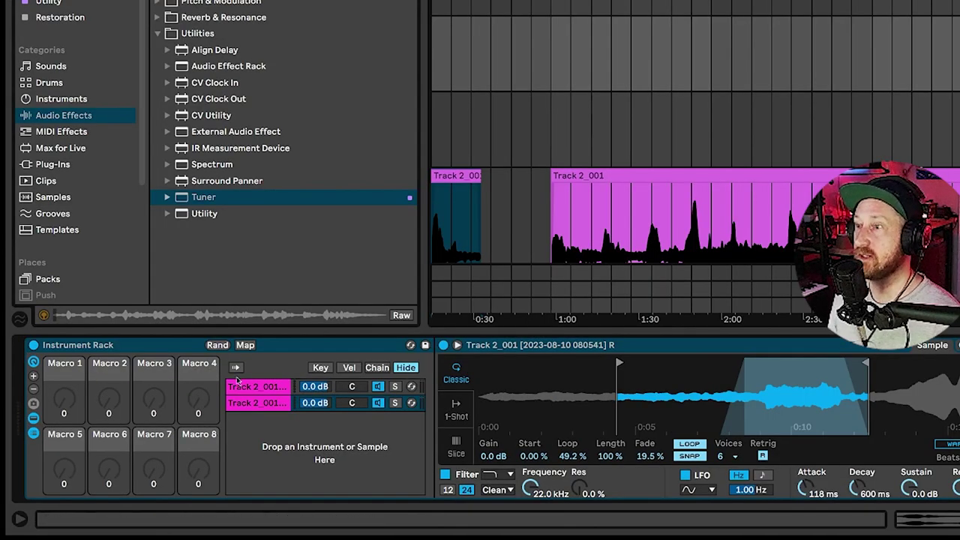
right_click(802, 488)
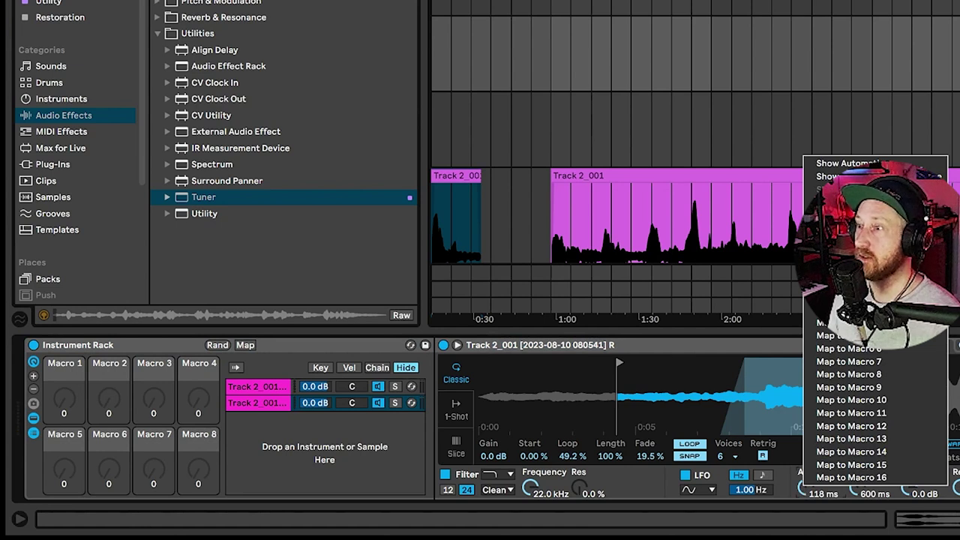
left_click(847, 285)
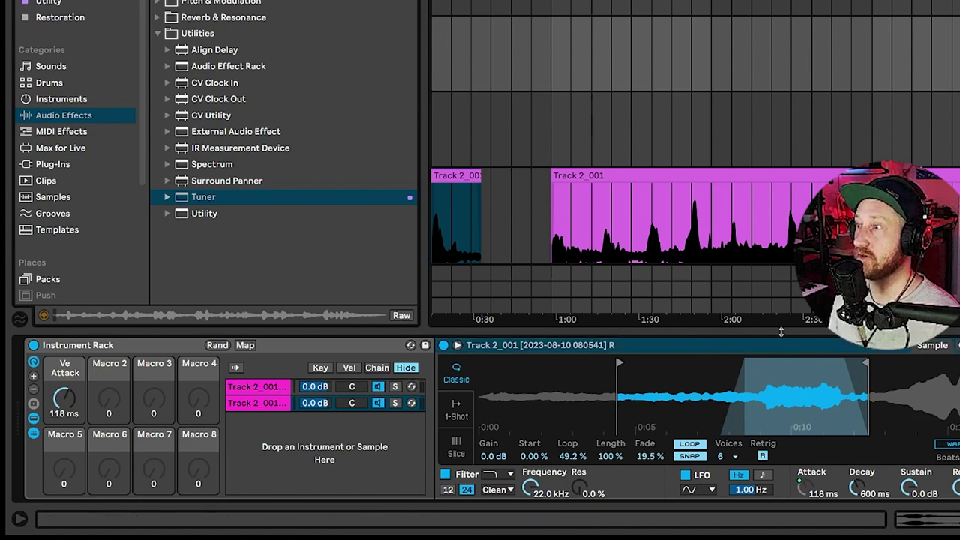
left_click(275, 392)
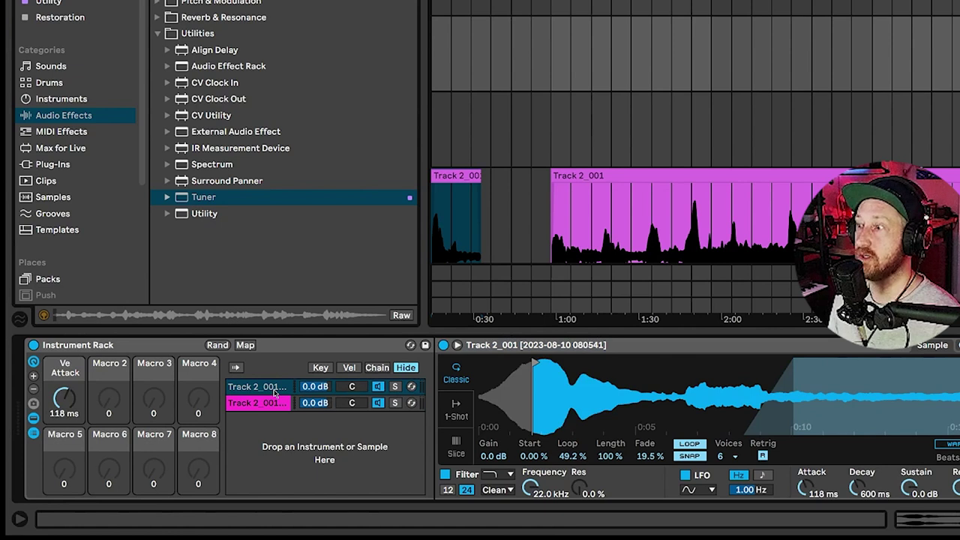
right_click(804, 488)
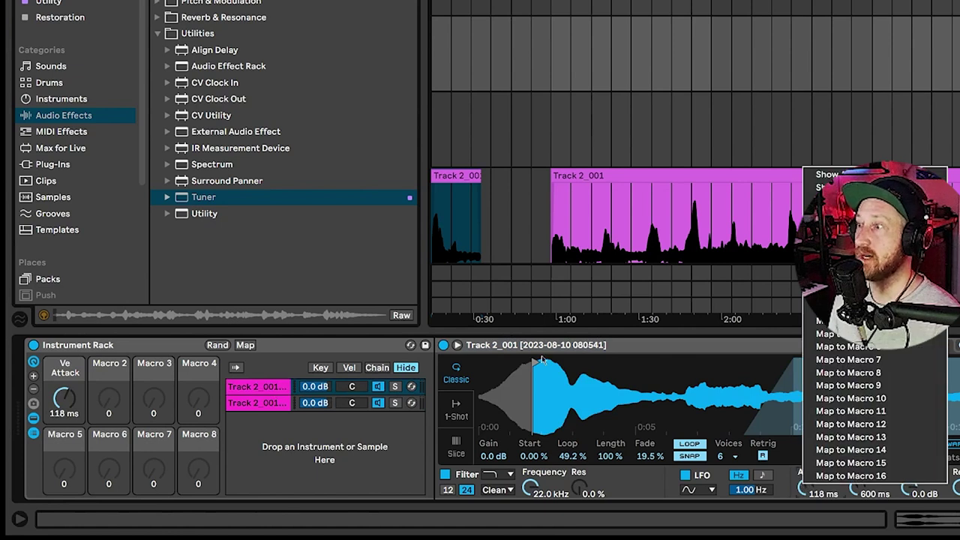
left_click(277, 413)
left_click(259, 387)
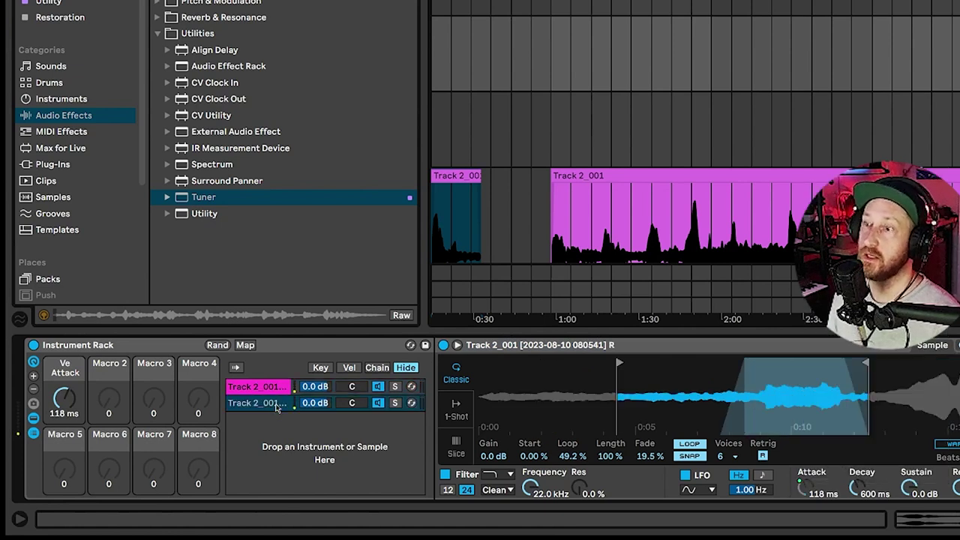
Extend the reversed Simpler's Attack mapping to all sibling chains and set the Attack macro to 1.02 s.
right_click(809, 487)
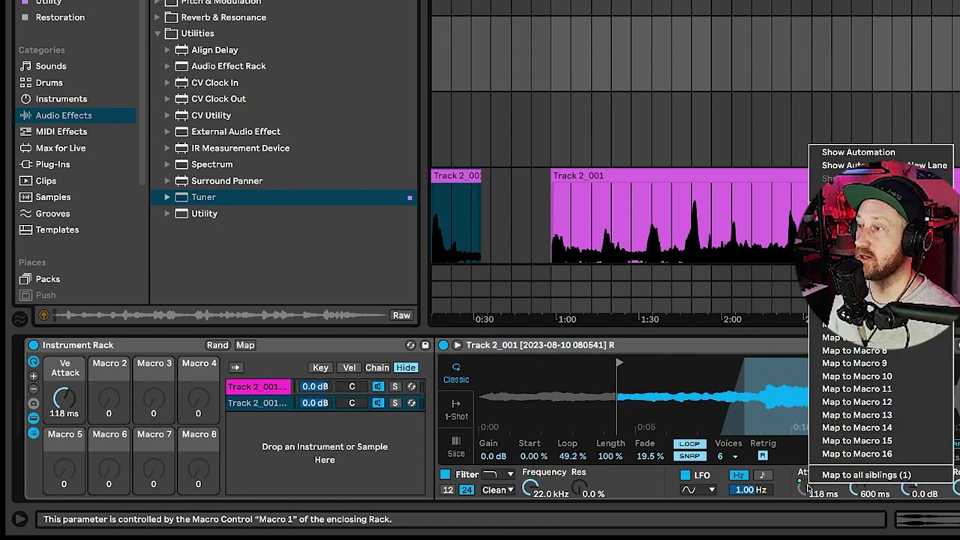
left_click(876, 475)
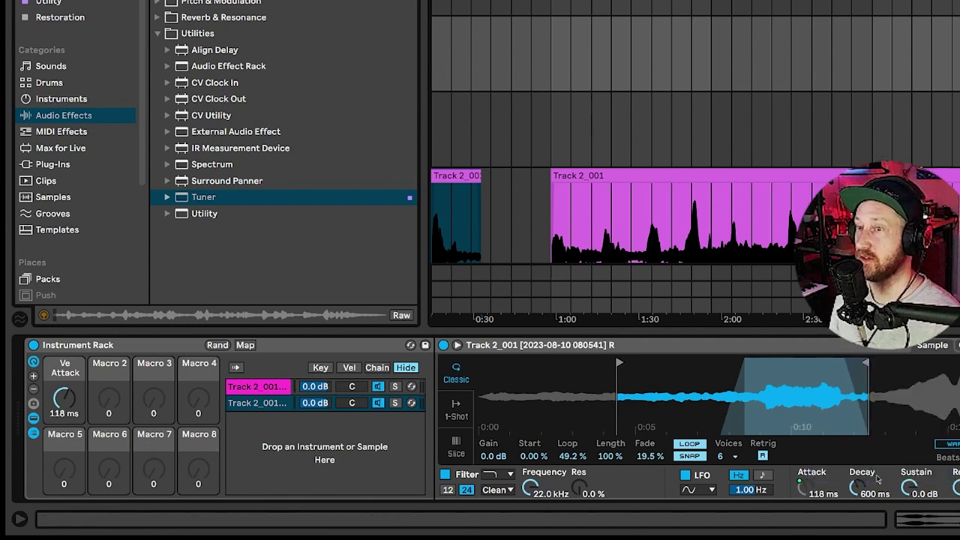
left_click_drag(47, 405, 46, 465)
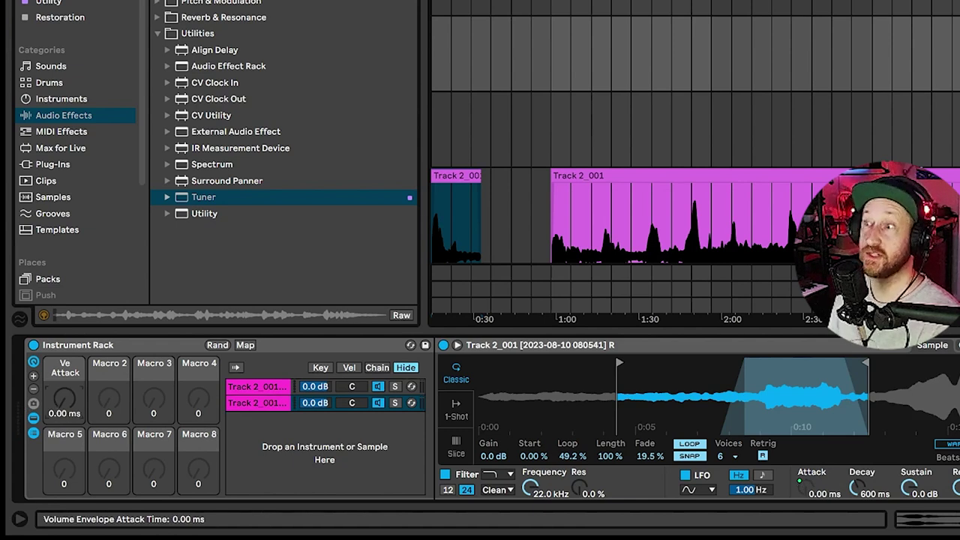
left_click_drag(65, 399, 65, 378)
left_click_drag(50, 426, 50, 397)
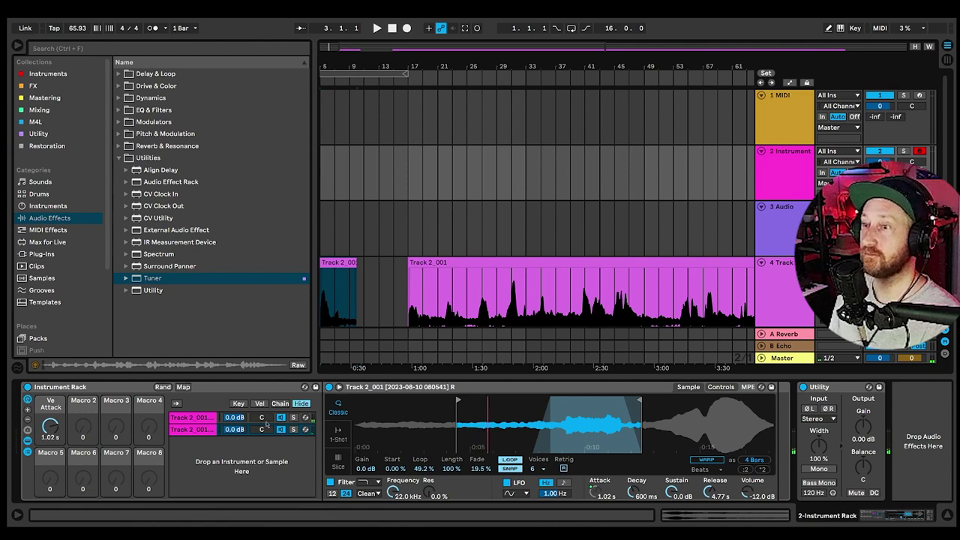
Map the original sample chain's filter Frequency to Macro 2 and extend the mapping to all siblings, keeping the macro at 22.0 kHz.
left_click(199, 417)
left_click(564, 469)
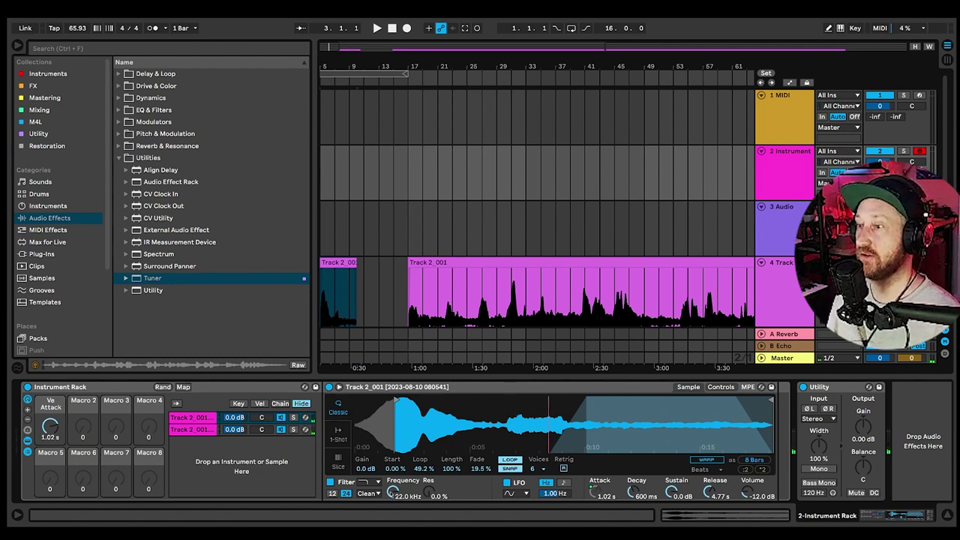
right_click(392, 492)
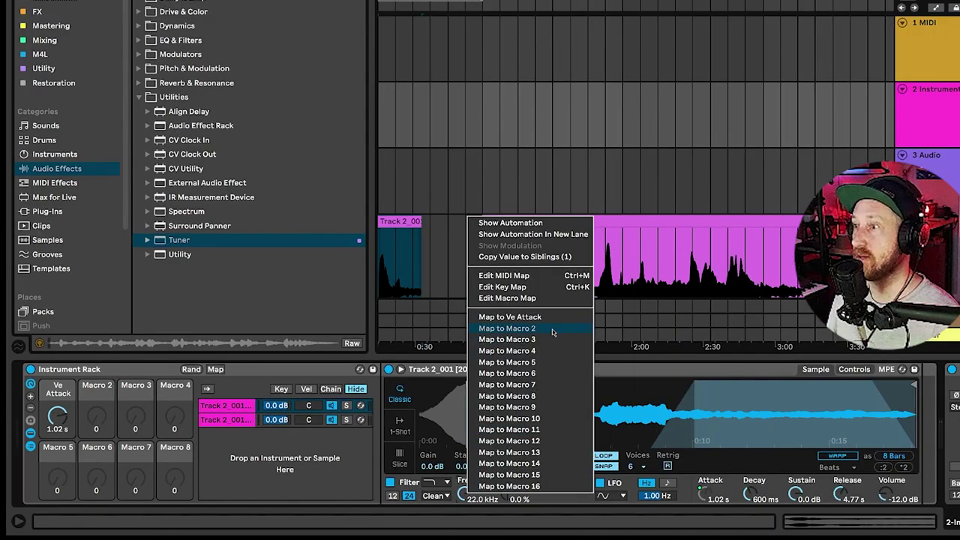
left_click(553, 332)
right_click(486, 488)
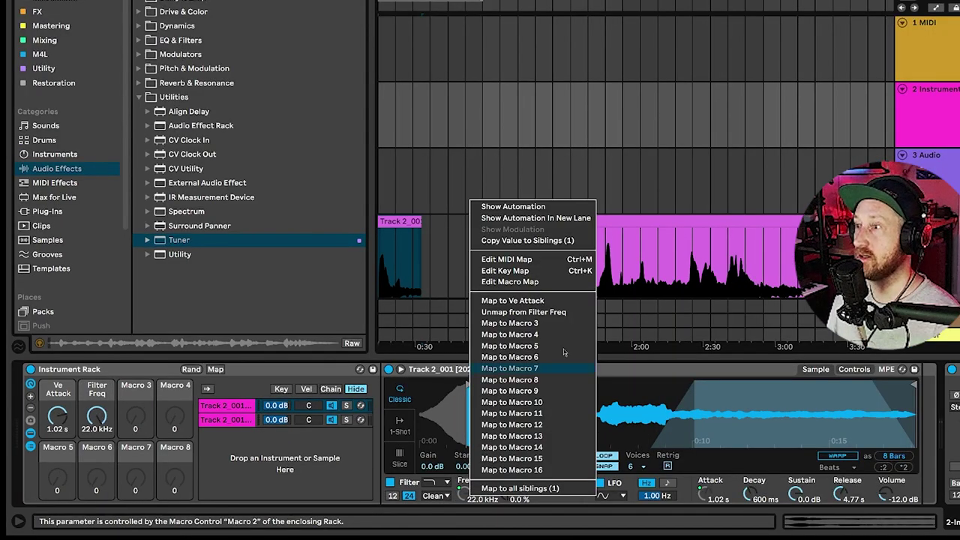
left_click(528, 489)
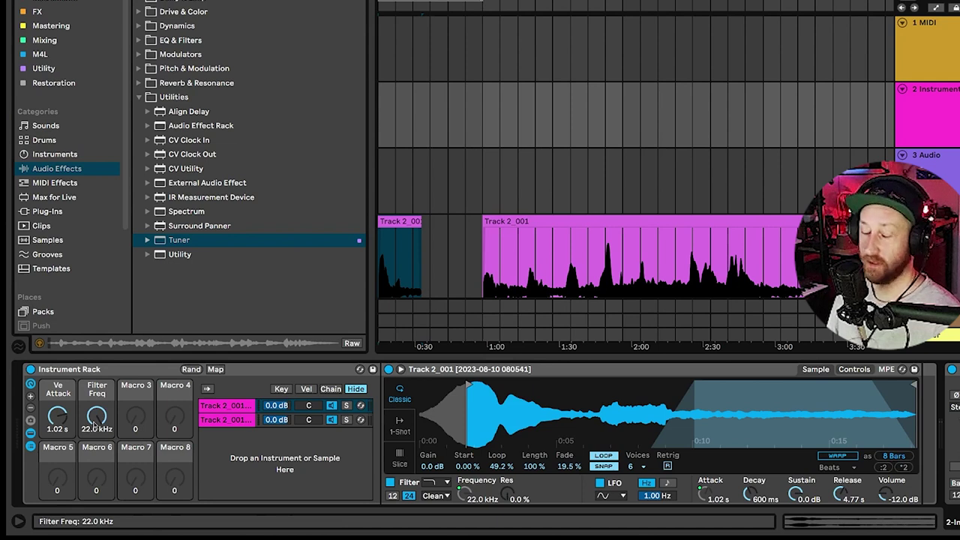
mouse_move(94, 423)
left_mouse_down()
mouse_move(94, 518)
mouse_move(94, 422)
left_mouse_up()
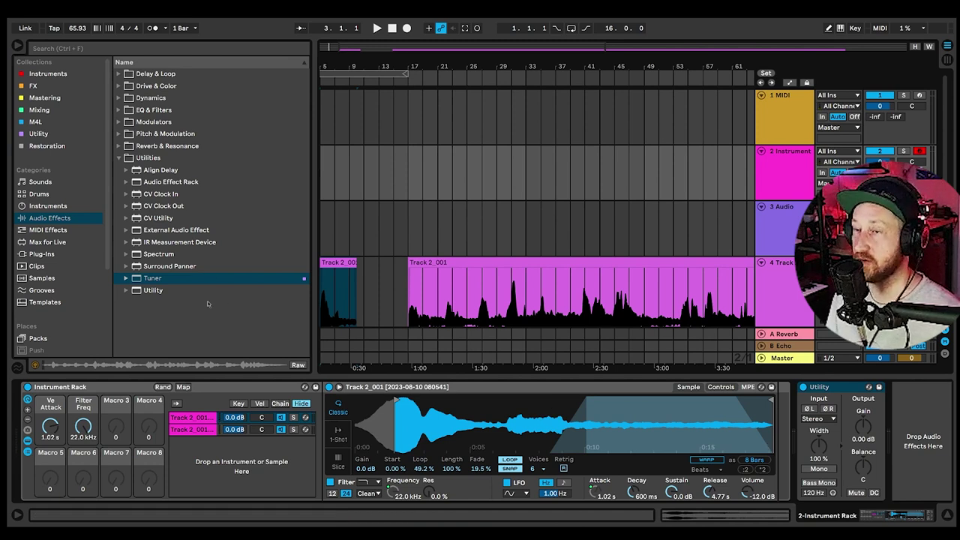
left_click(118, 159)
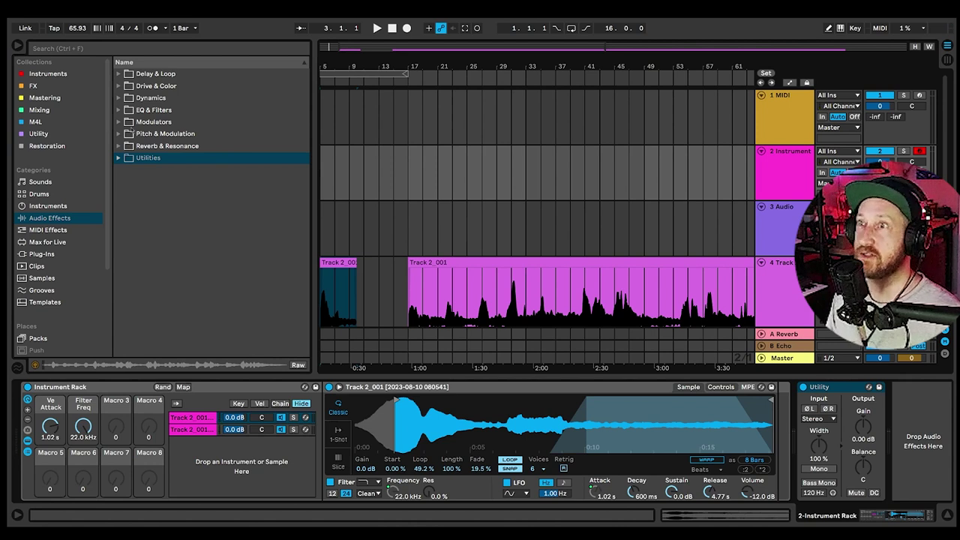
left_click(119, 147)
left_click(138, 192)
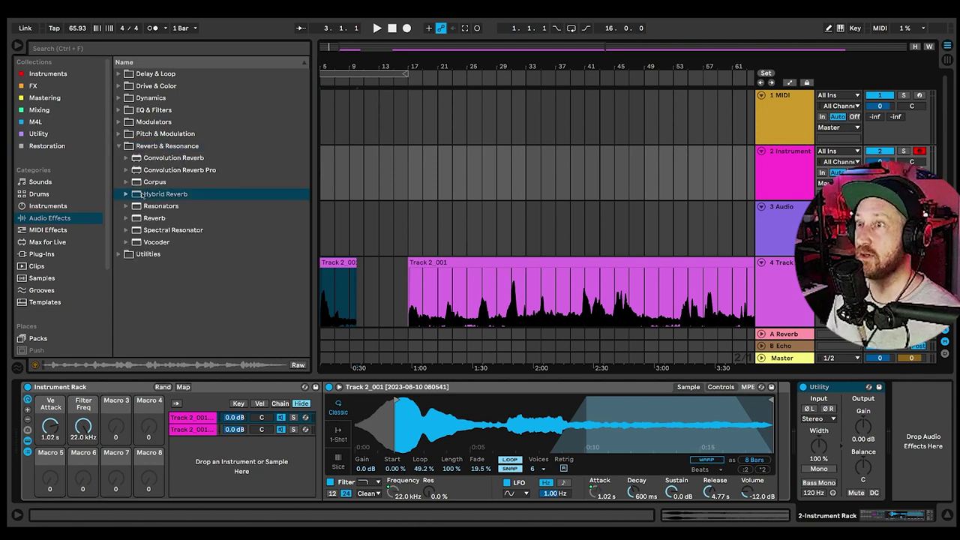
left_click_drag(742, 417, 794, 437)
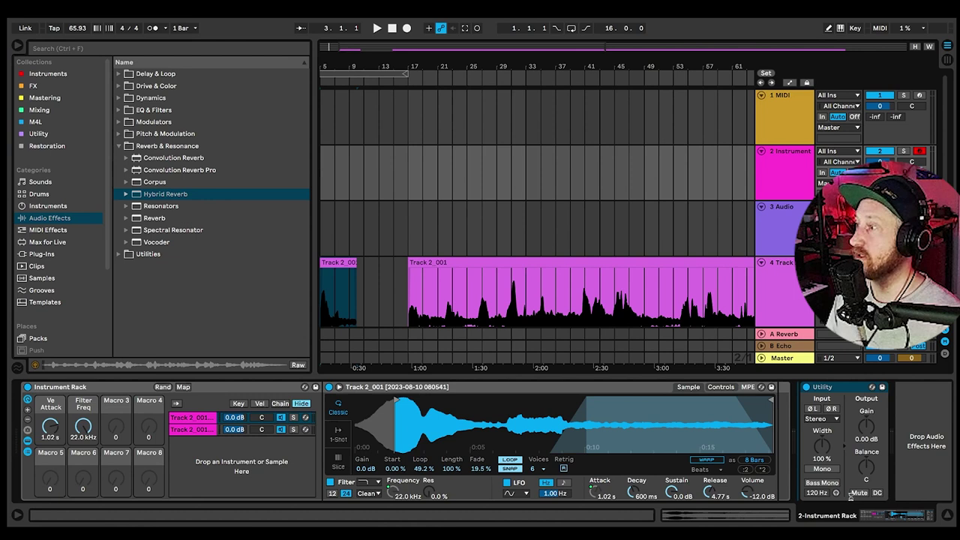
left_click(705, 453)
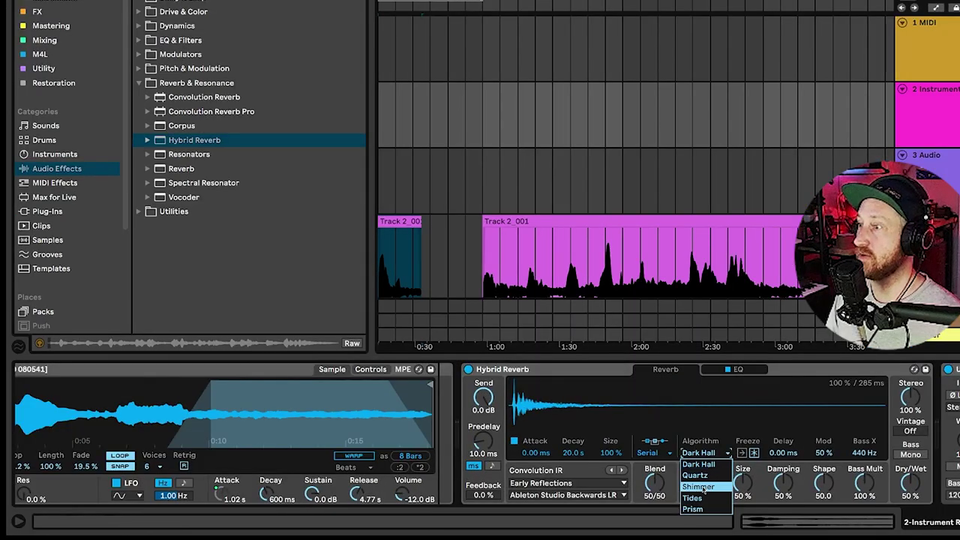
left_click(703, 488)
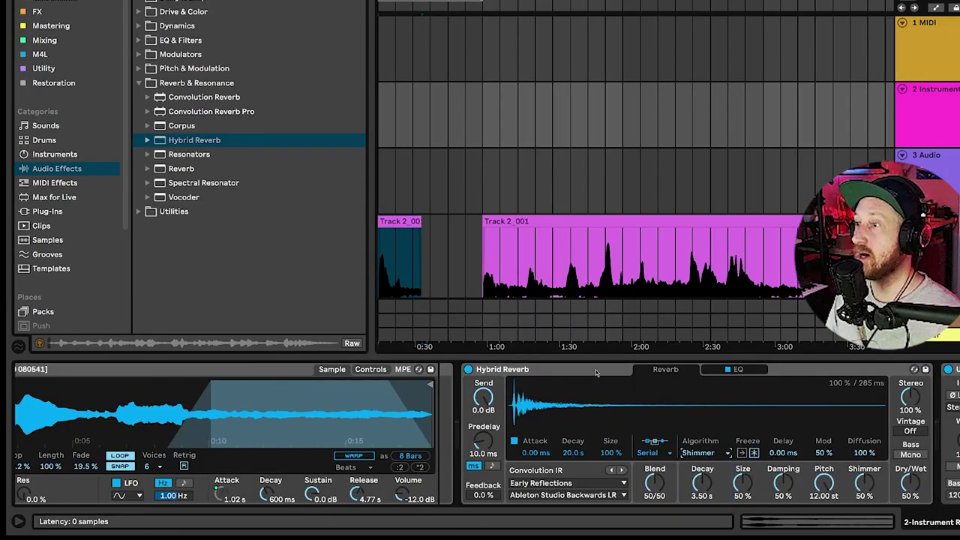
key("Delete")
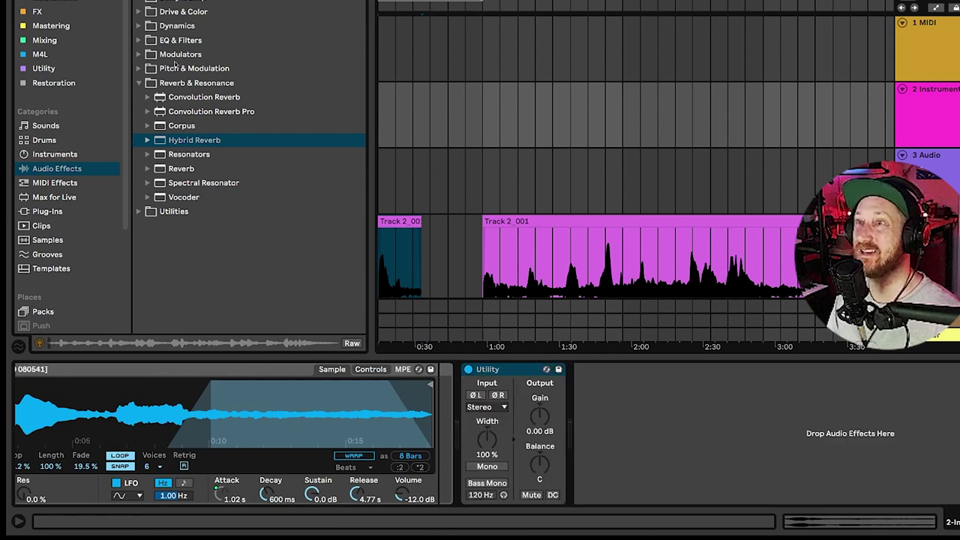
Insert a Grain Delay between the Instrument Rack and the Utility device.
left_click(139, 83)
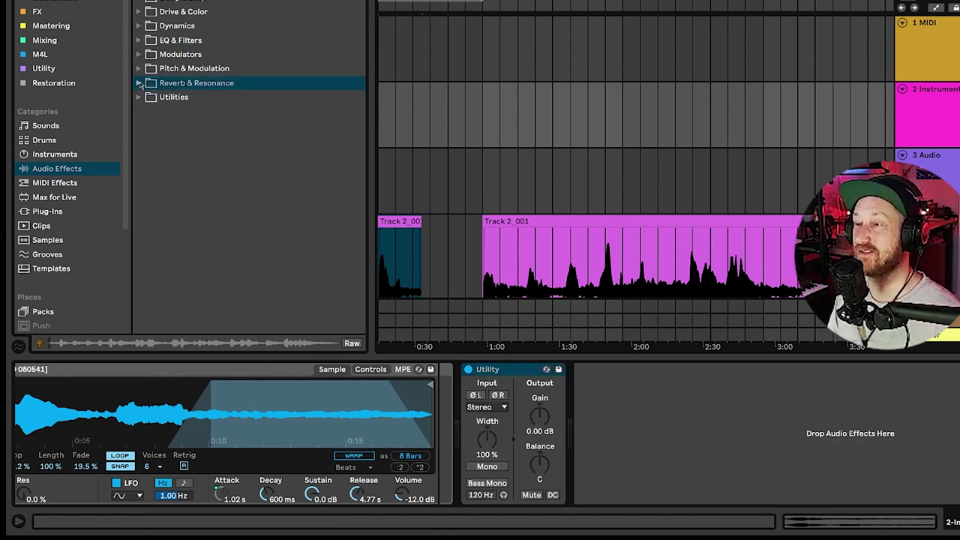
left_click(141, 3)
left_click_drag(196, 87, 454, 387)
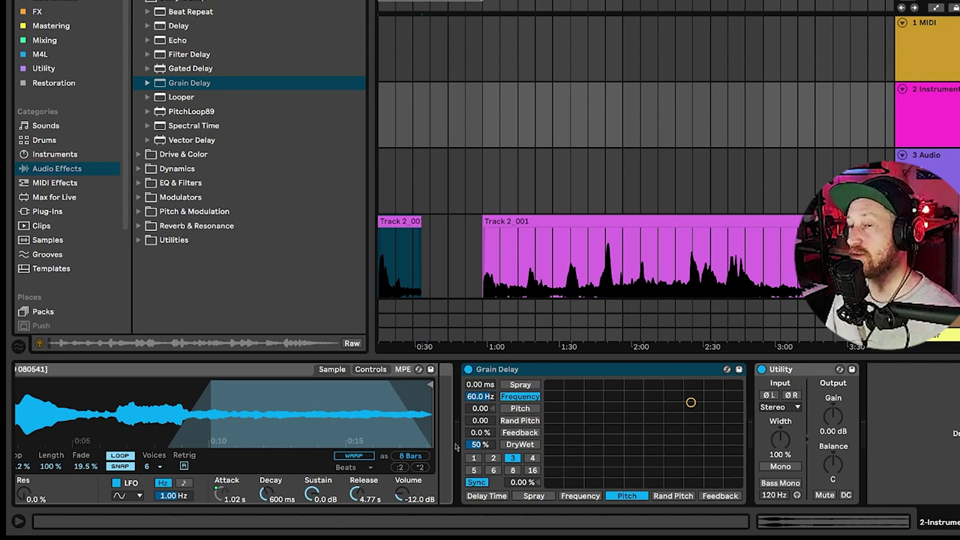
Set the Grain Delay's Pitch to 12.0, Feedback to 70%, Spray to 7.81 ms and Rand Pitch to 0.04.
left_click_drag(485, 433, 486, 442)
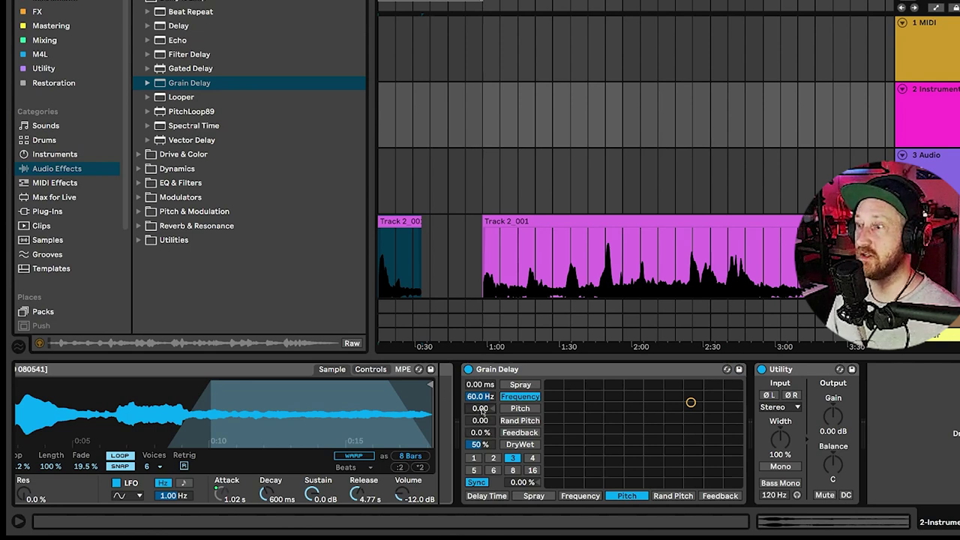
left_click_drag(483, 410, 483, 411)
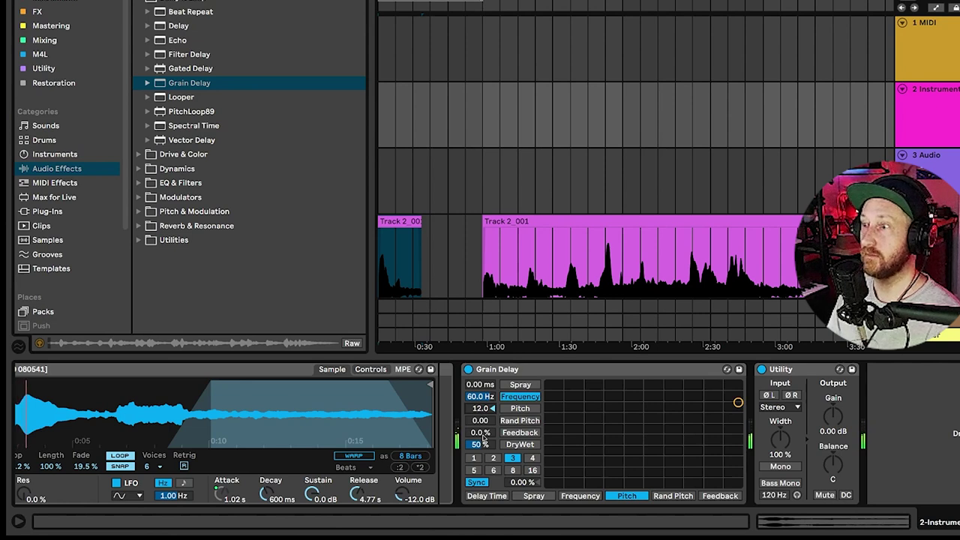
left_click_drag(482, 434, 483, 363)
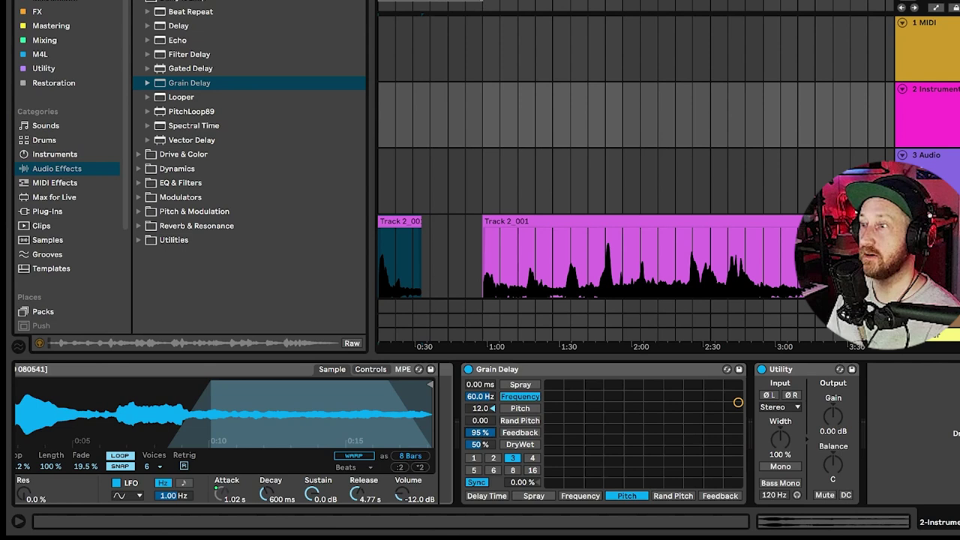
left_click_drag(480, 432, 495, 531)
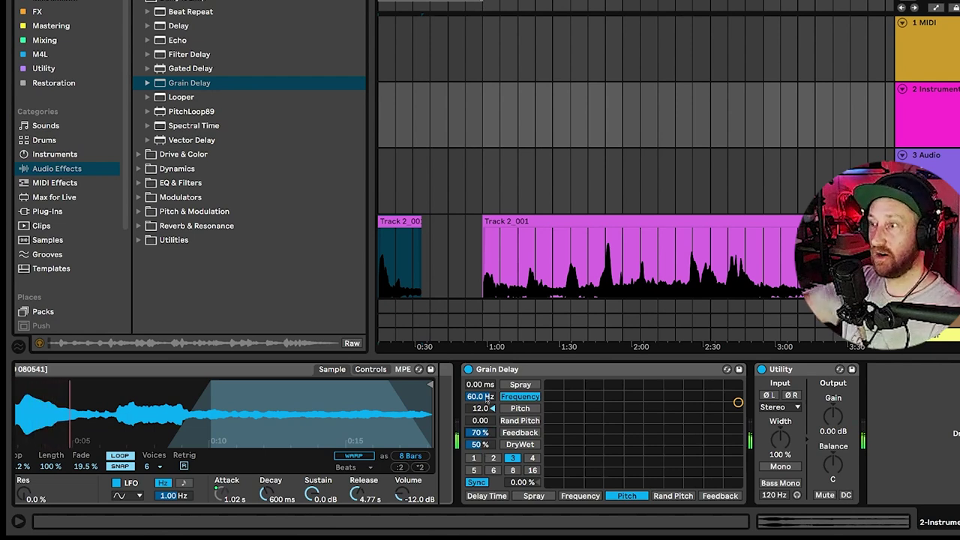
mouse_move(485, 386)
left_mouse_down()
mouse_move(484, 363)
mouse_move(480, 386)
left_mouse_up()
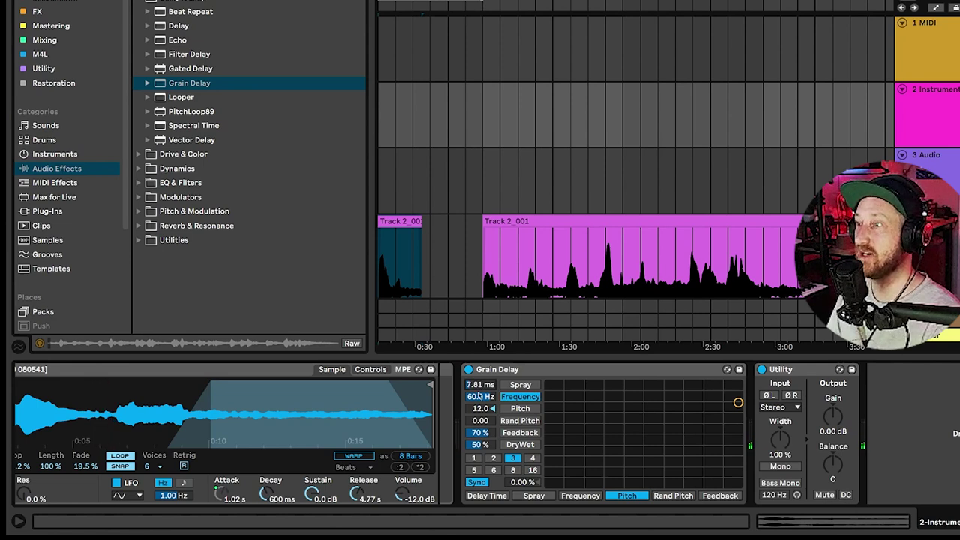
left_click_drag(479, 422, 479, 418)
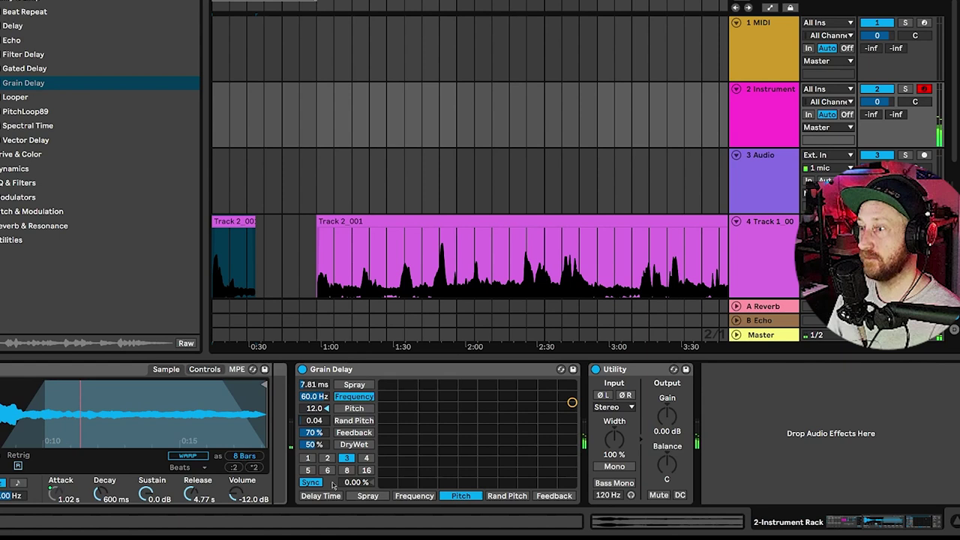
Add a Reverb directly after the Grain Delay and set its Dry/Wet to 100%.
left_click(372, 370)
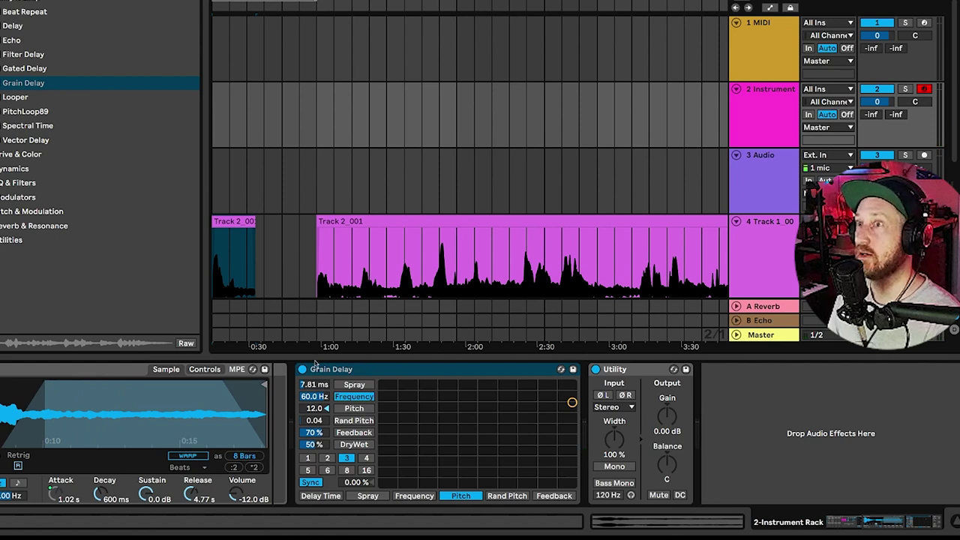
left_click(11, 226)
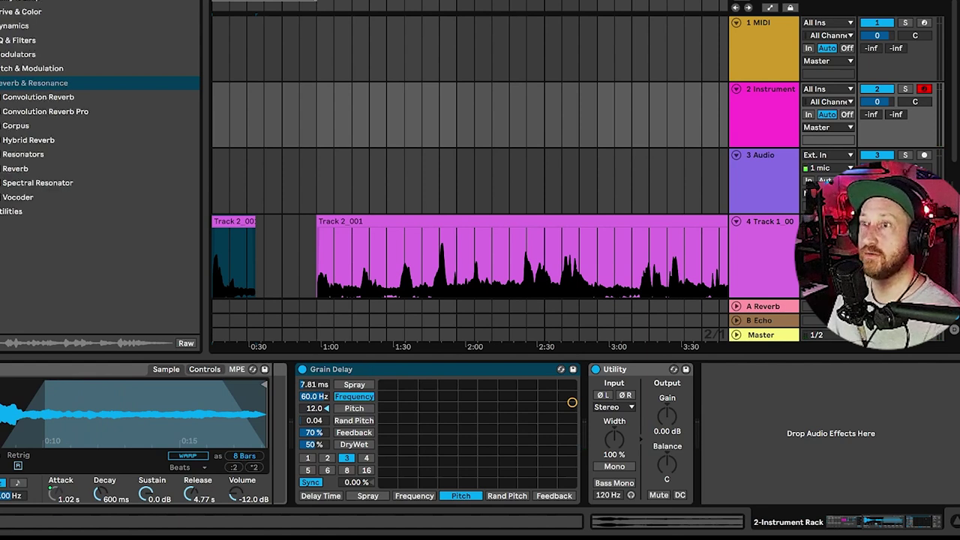
left_click_drag(17, 172, 589, 422)
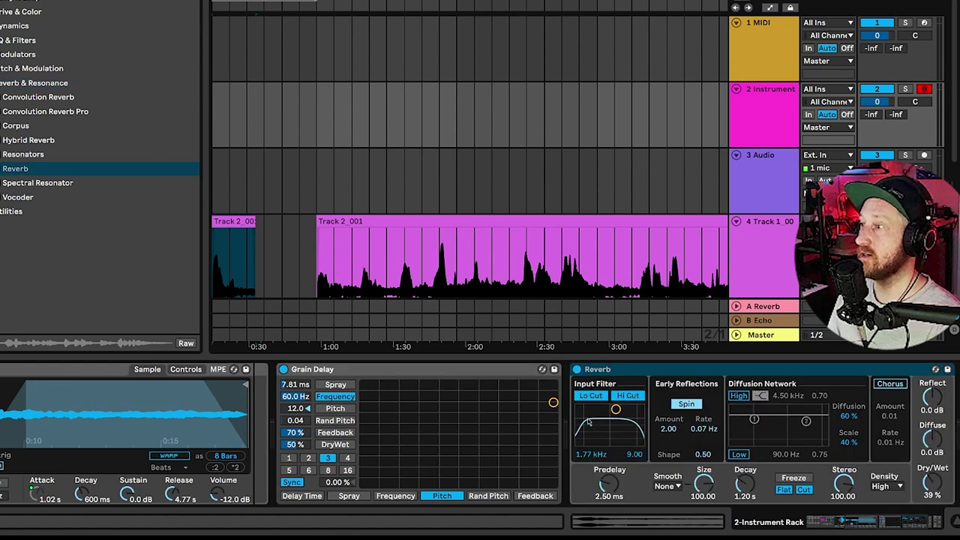
left_click_drag(930, 496, 930, 450)
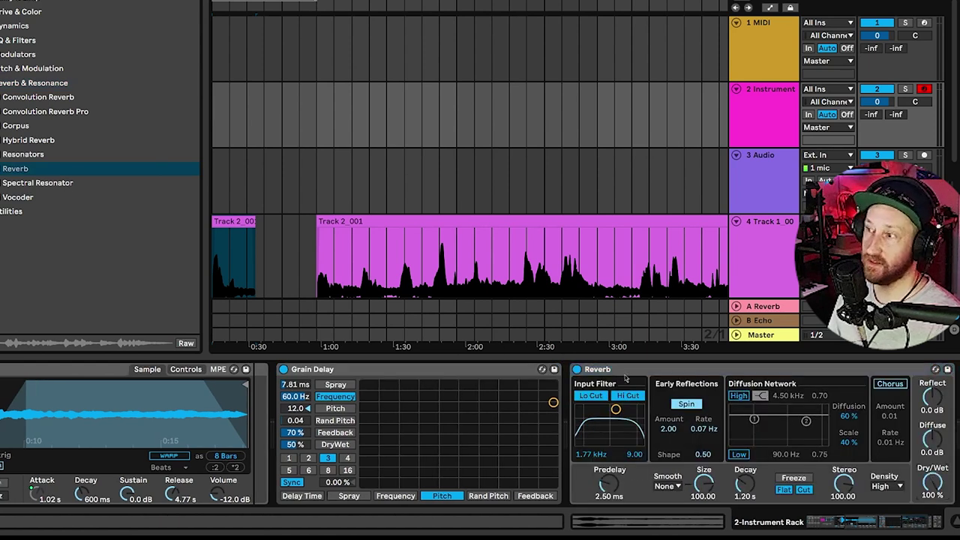
Set the Reverb's Decay to 9.38 s.
left_click_drag(891, 523, 764, 531)
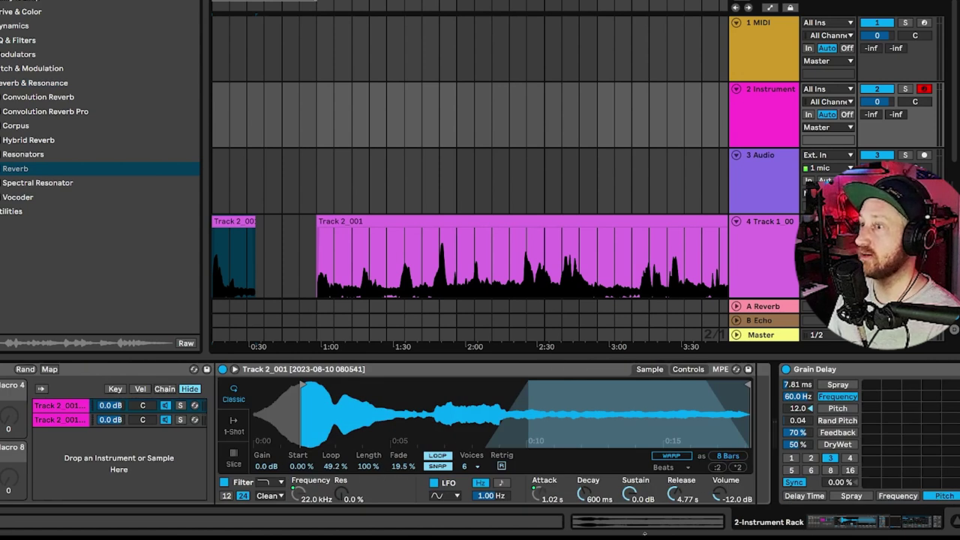
left_click(3, 369)
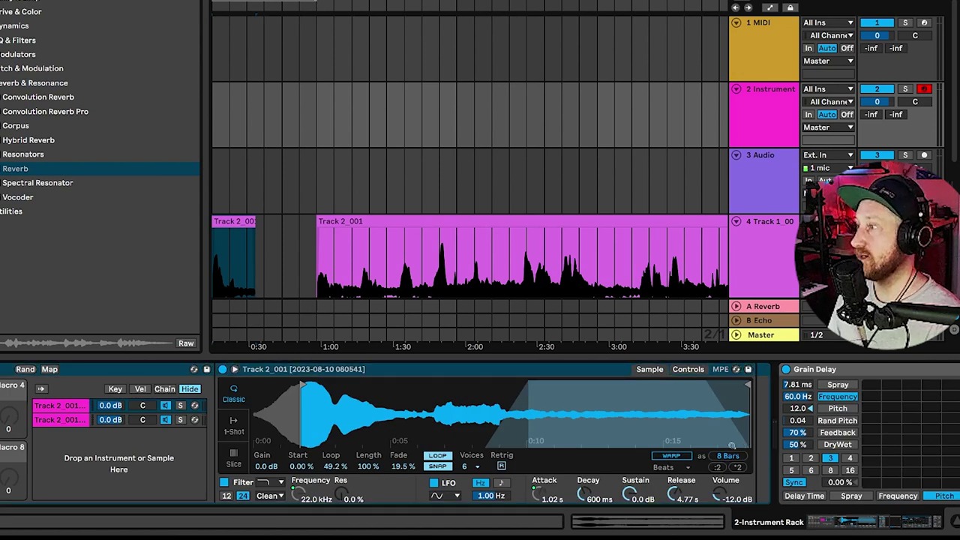
mouse_move(839, 528)
left_mouse_down()
mouse_move(902, 524)
mouse_move(851, 523)
left_mouse_up()
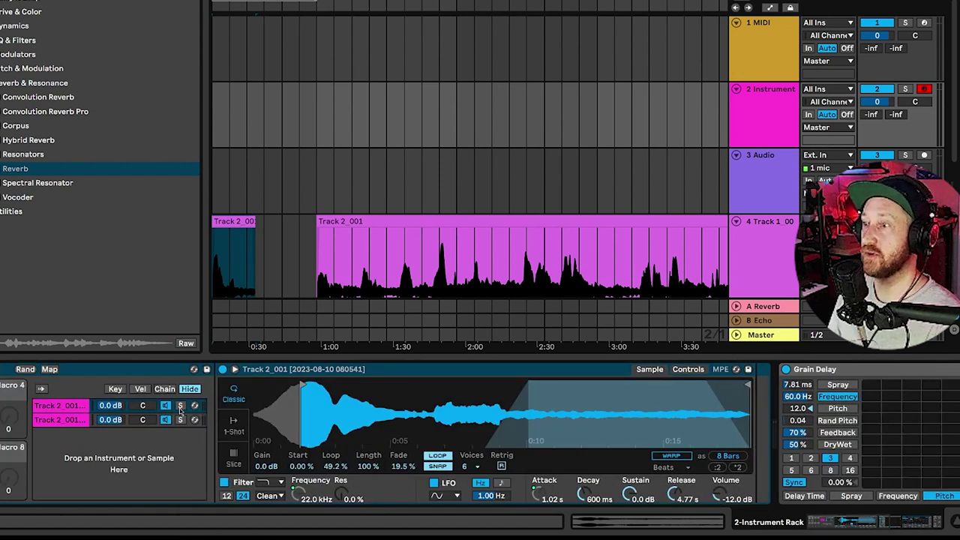
left_click(900, 528)
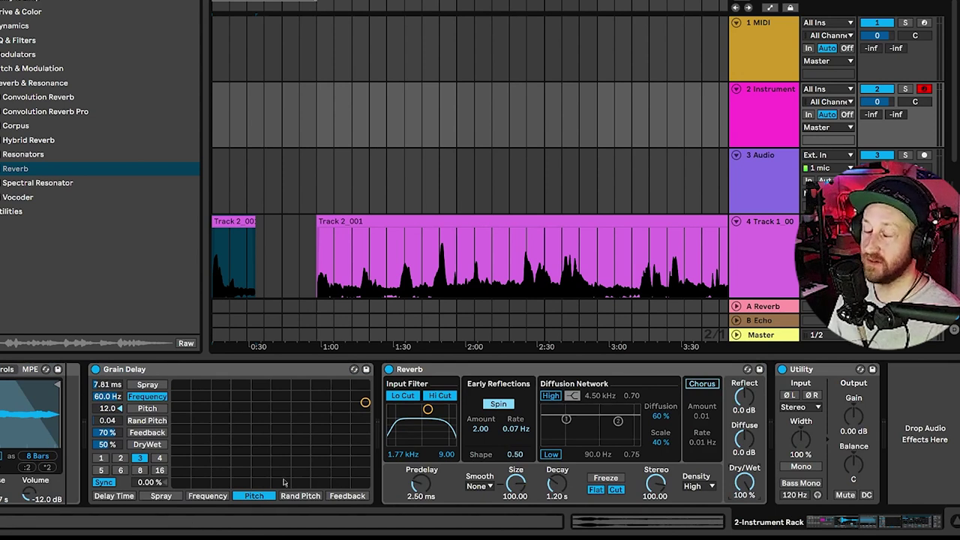
left_click_drag(557, 484, 556, 442)
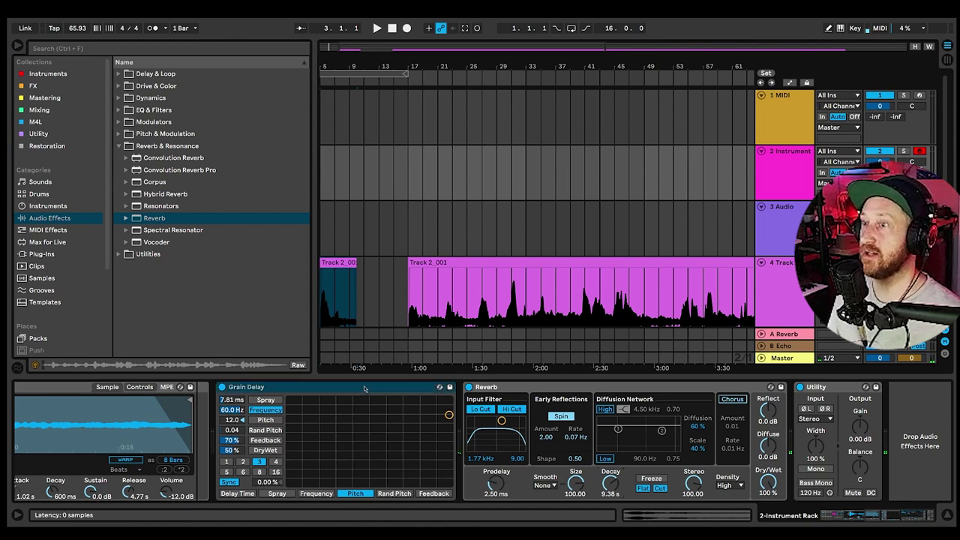
Group the Grain Delay and Reverb into an Audio Effect Rack and show its macro controls and chain list.
left_click(527, 387)
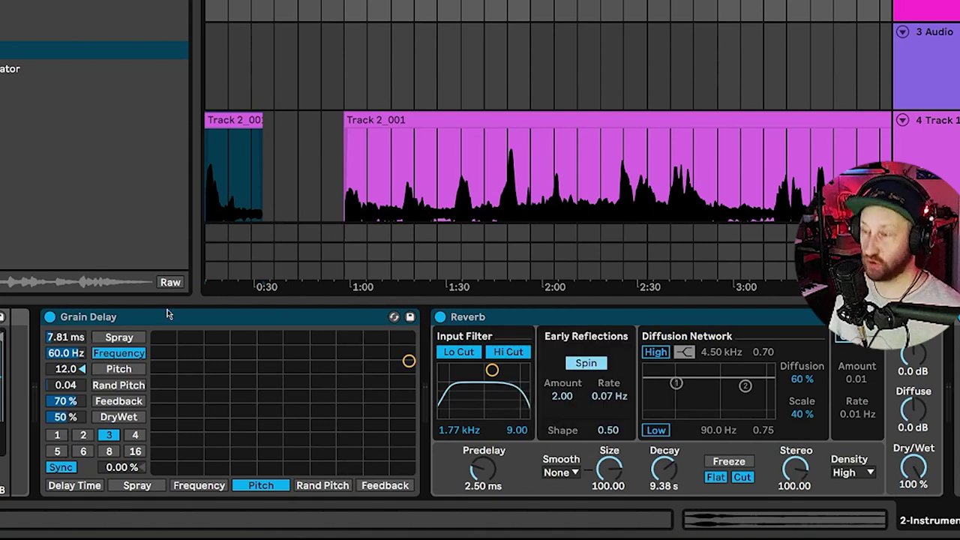
key("super+g")
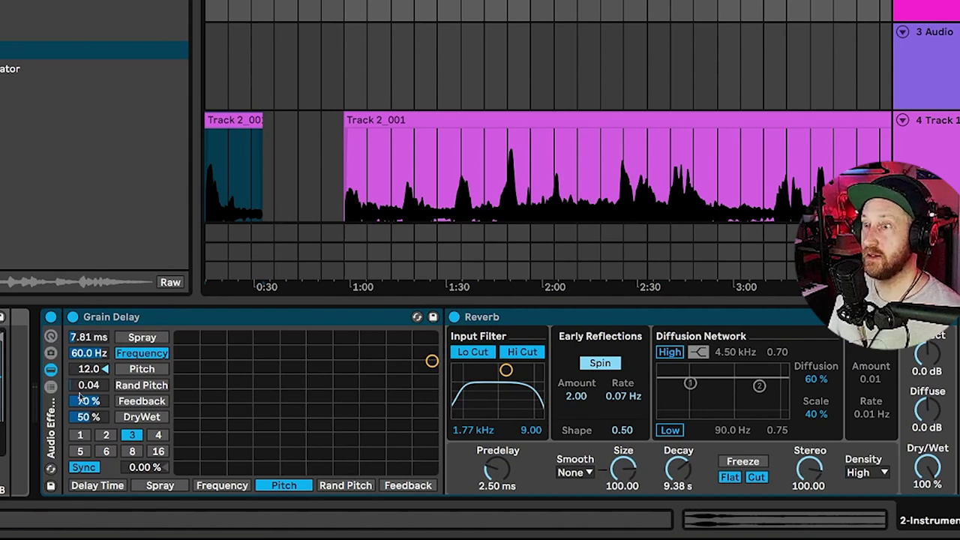
left_click(51, 338)
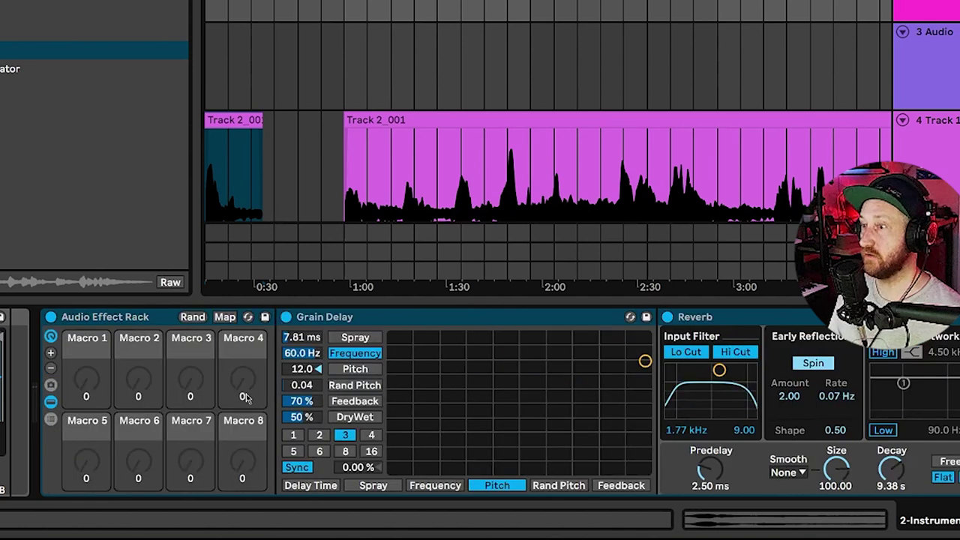
left_click(50, 337)
left_click(51, 337)
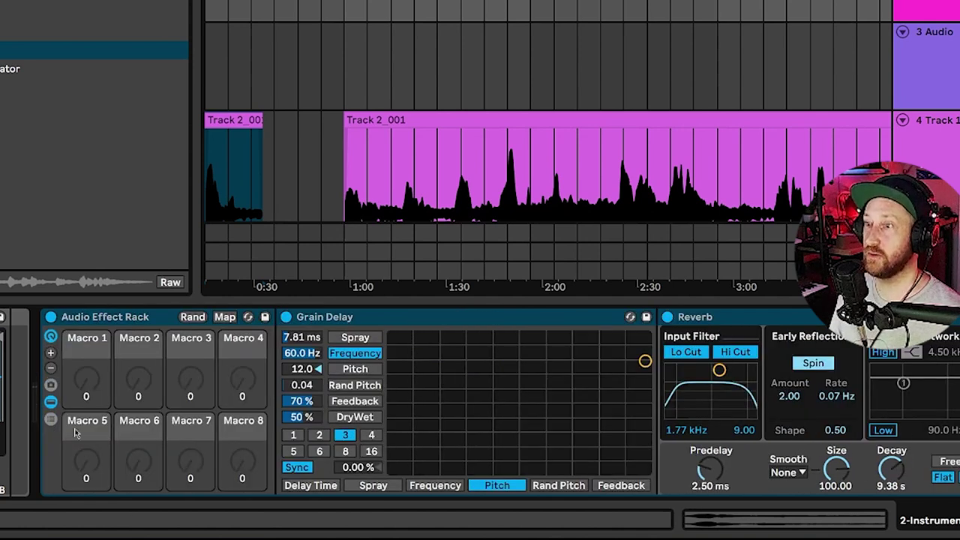
left_click(51, 419)
left_click(349, 459)
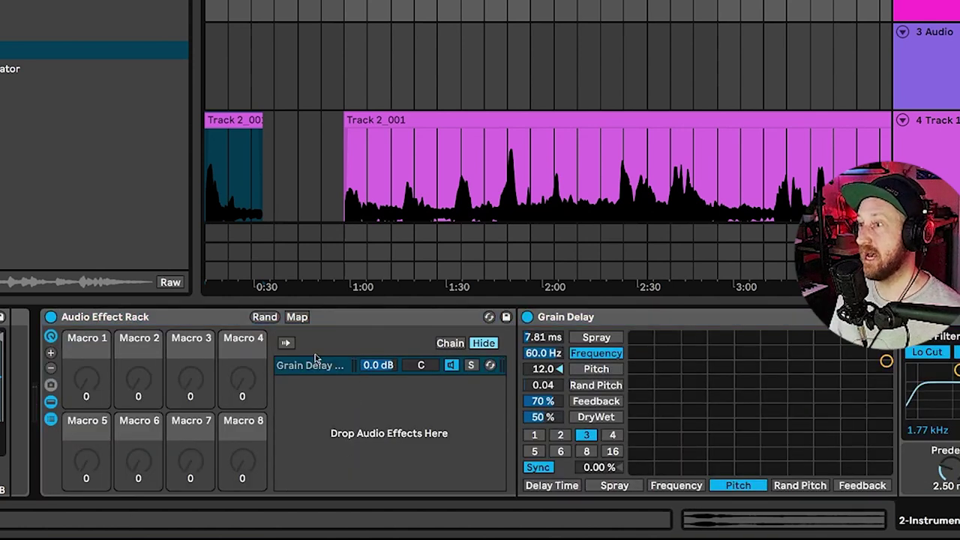
left_click(50, 421)
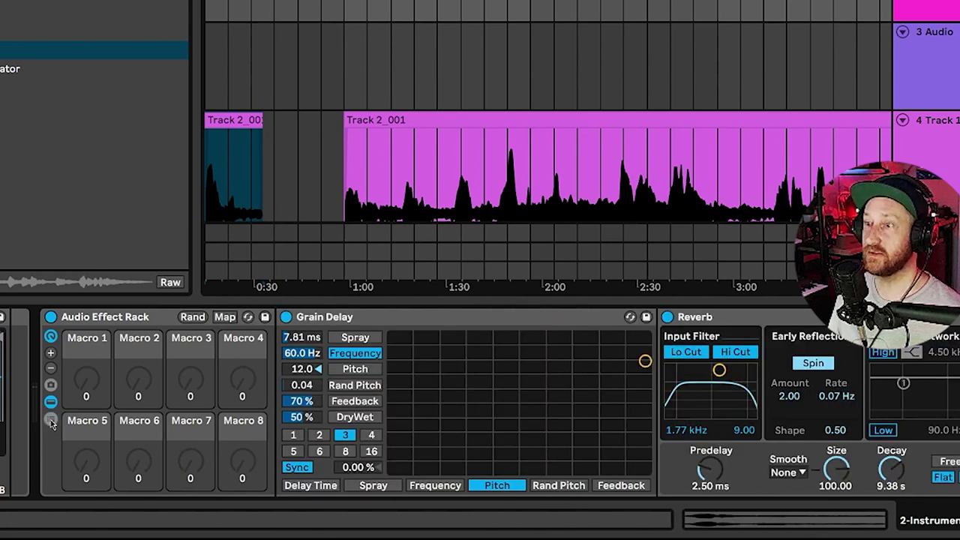
left_click(50, 421)
left_click(50, 420)
left_click(50, 421)
left_click(50, 420)
left_click(50, 421)
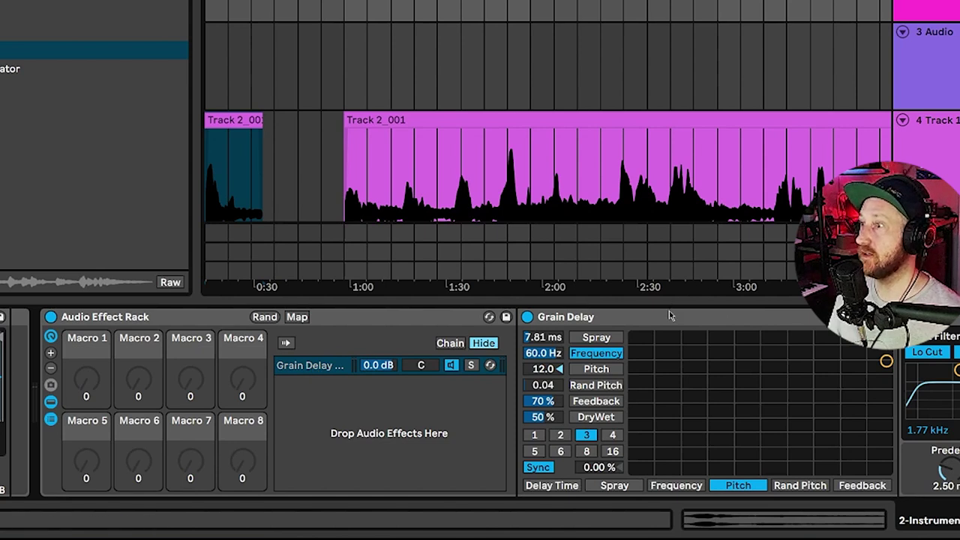
Create an empty second chain in the Audio Effect Rack, name it "Dry", and reselect the Grain Delay chain.
left_click(310, 365)
right_click(365, 420)
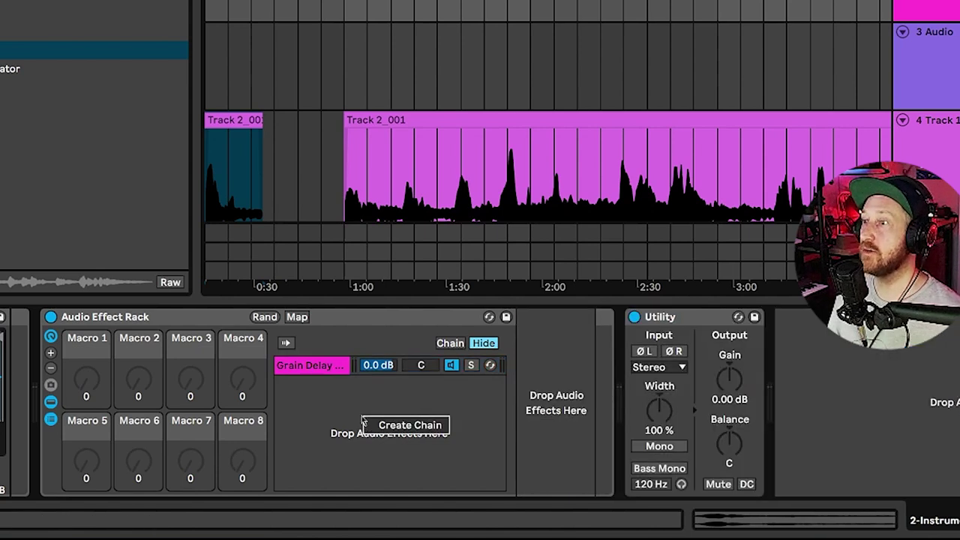
left_click(397, 424)
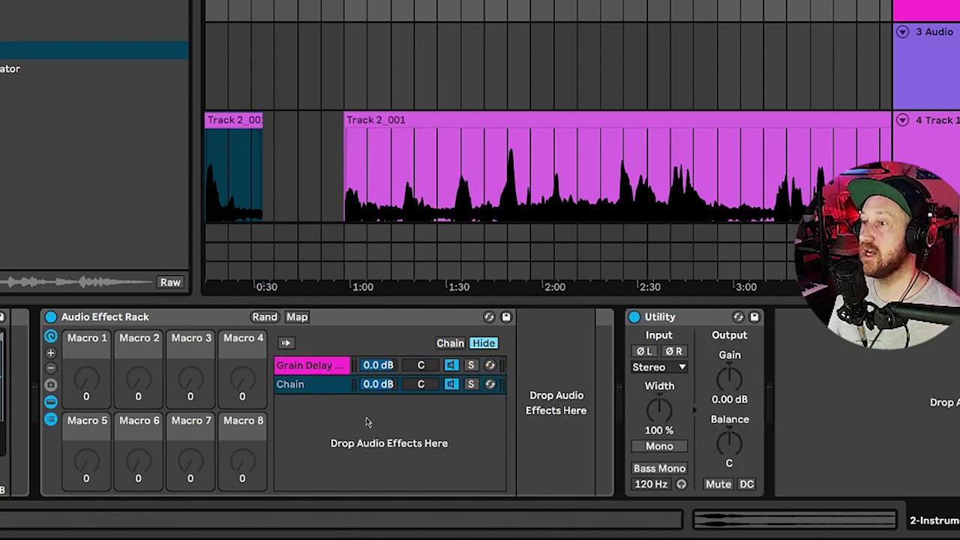
right_click(304, 385)
left_click(339, 237)
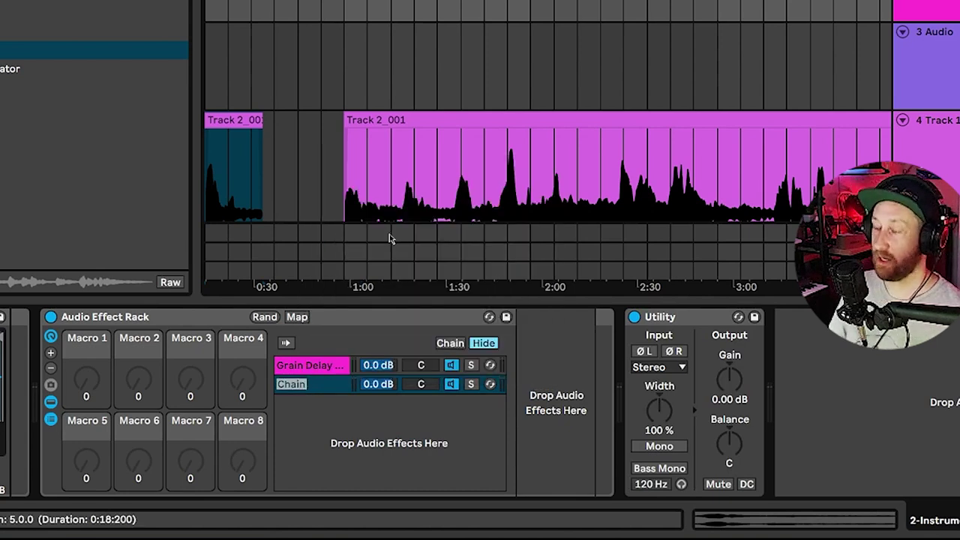
type("Dry")
key("Return")
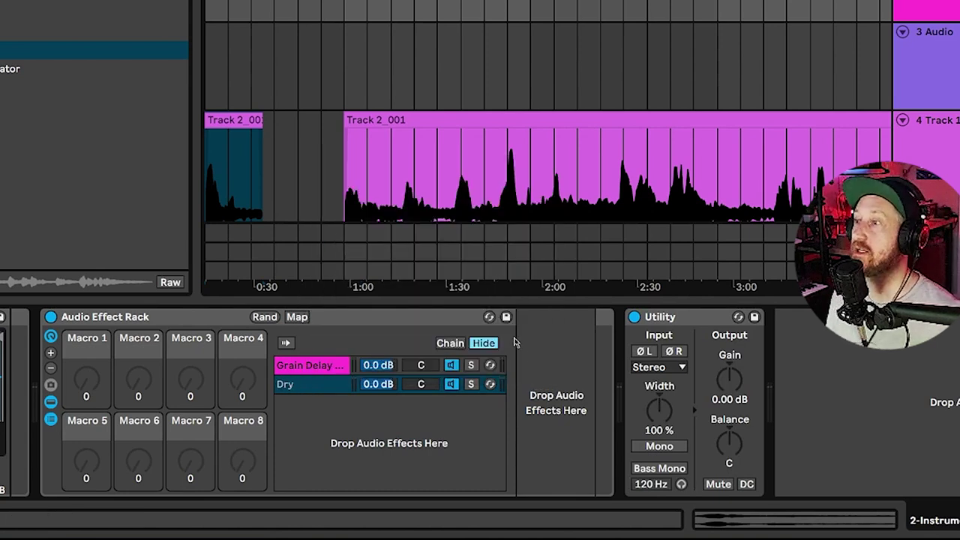
left_click(306, 367)
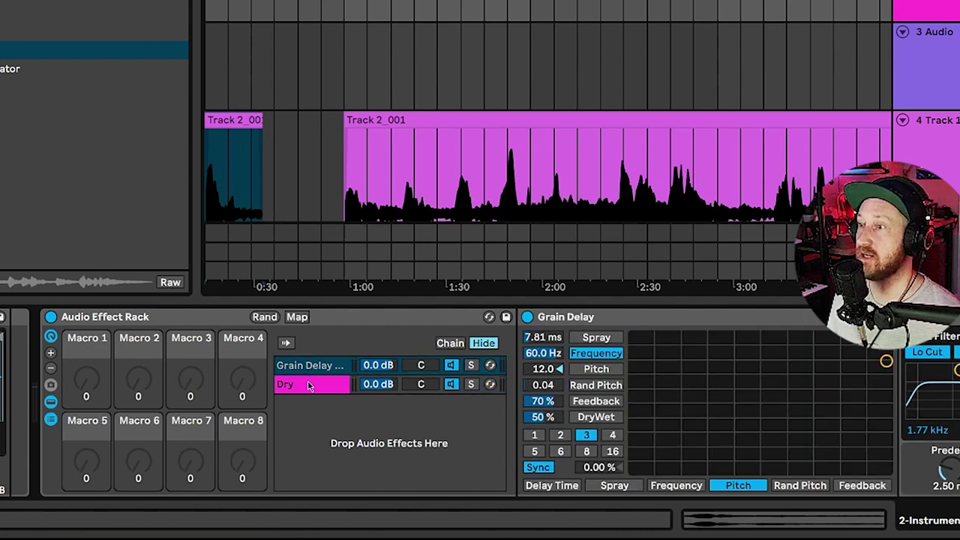
Check the empty Dry chain and the sampled instrument ahead of the Audio Effect Rack, and reselect the Grain Delay chain.
left_click(307, 382)
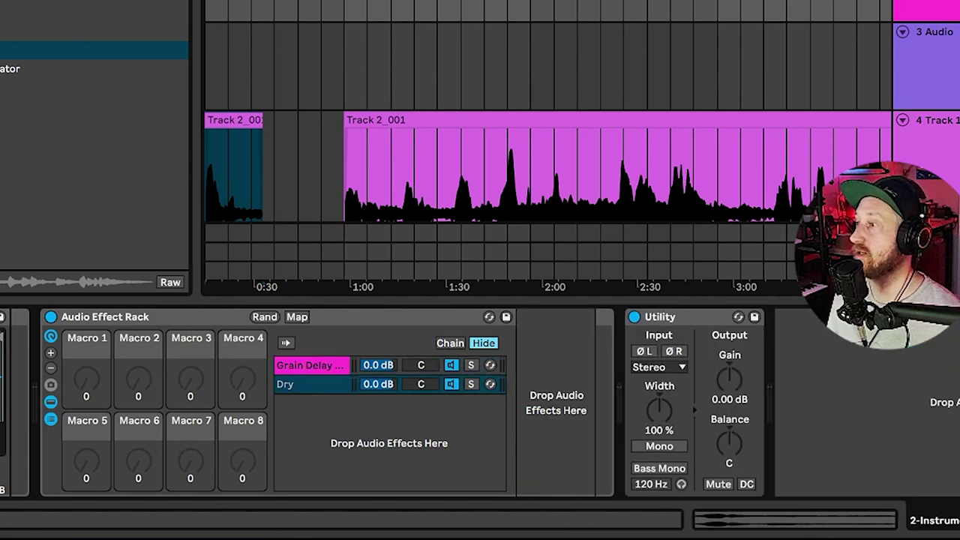
left_click(956, 524)
left_click(247, 317)
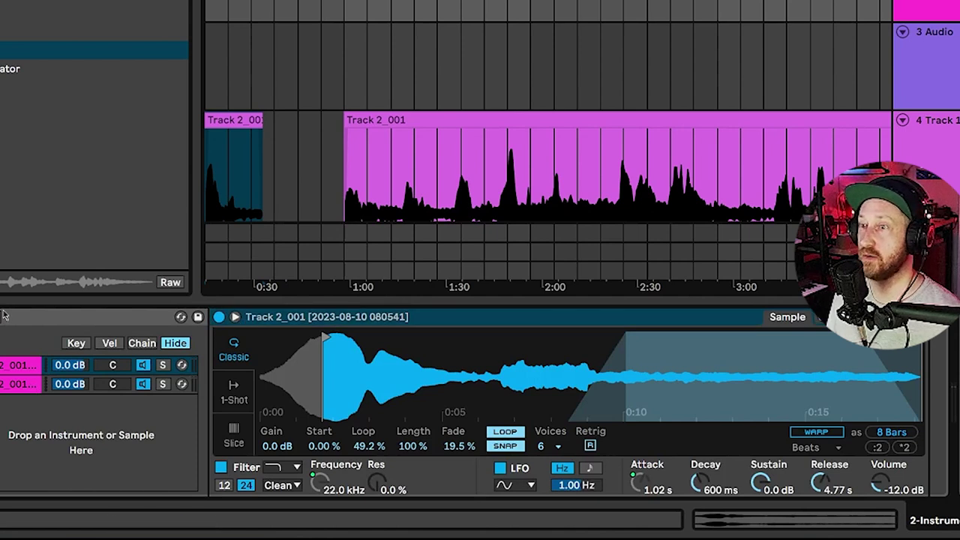
scroll(3, 315, "right", 5)
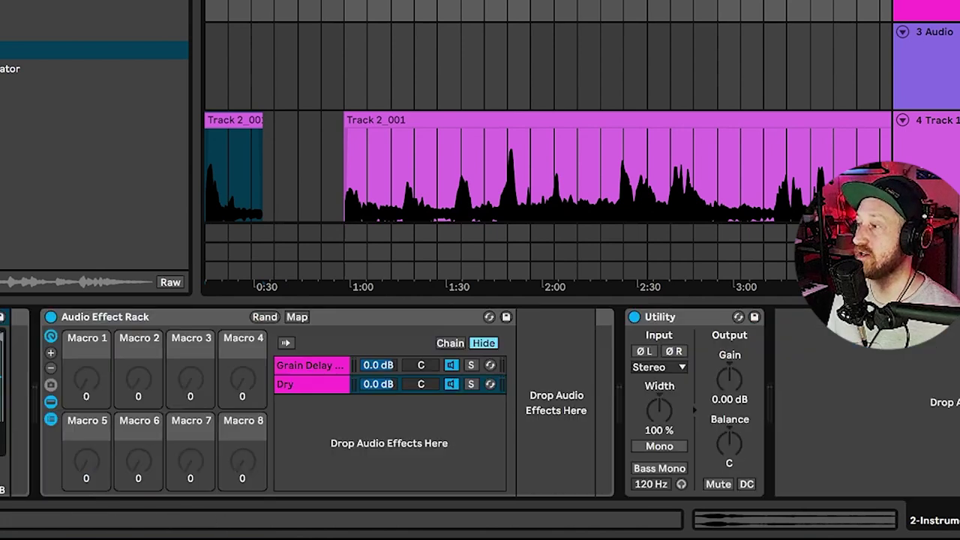
left_click(297, 366)
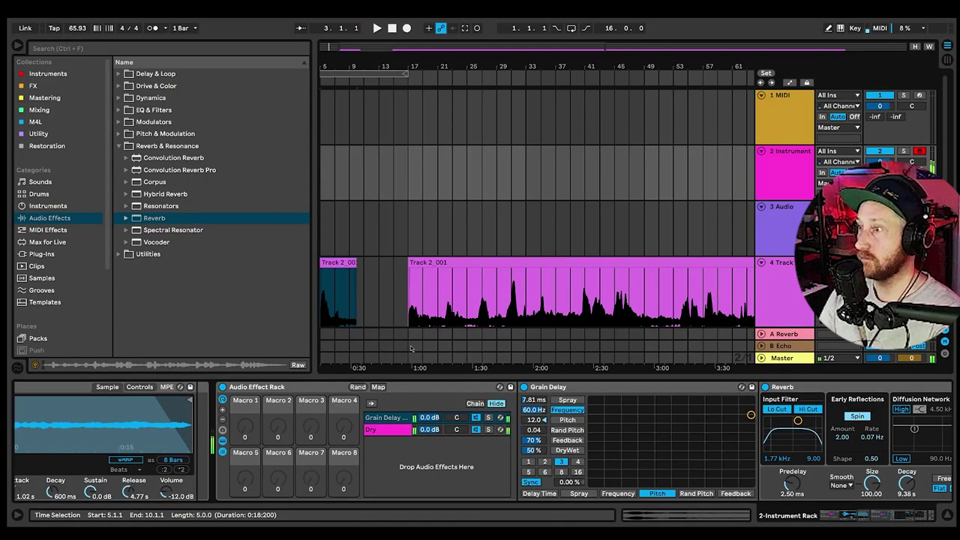
Set the Grain Delay's Spray to 0.00 ms, Random Pitch to 0.00 and Feedback to 23%.
left_click_drag(525, 400, 524, 404)
left_click_drag(534, 441, 534, 448)
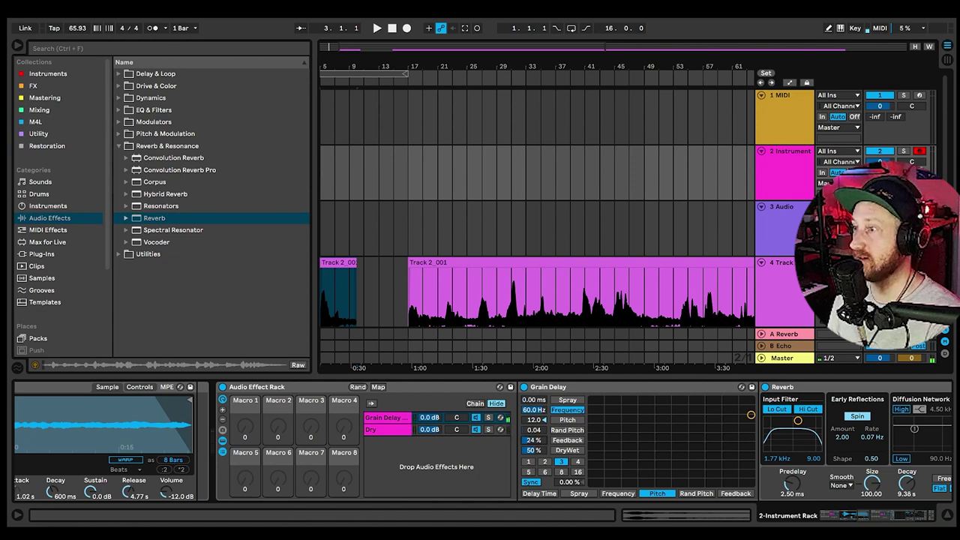
mouse_move(533, 440)
left_mouse_down()
mouse_move(533, 431)
mouse_move(542, 439)
left_mouse_up()
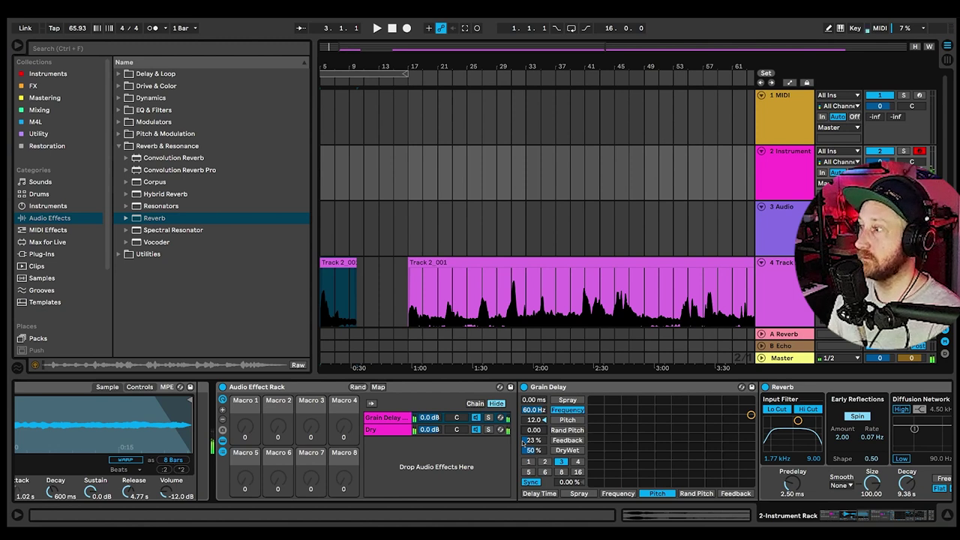
Offset the Grain Delay's synced delay time by -33.3%.
left_click(839, 515)
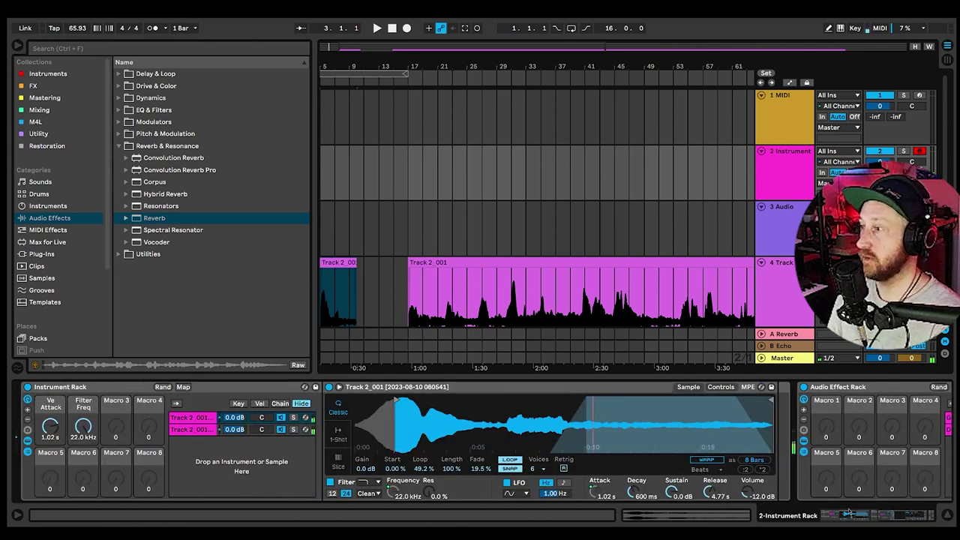
left_click(931, 518)
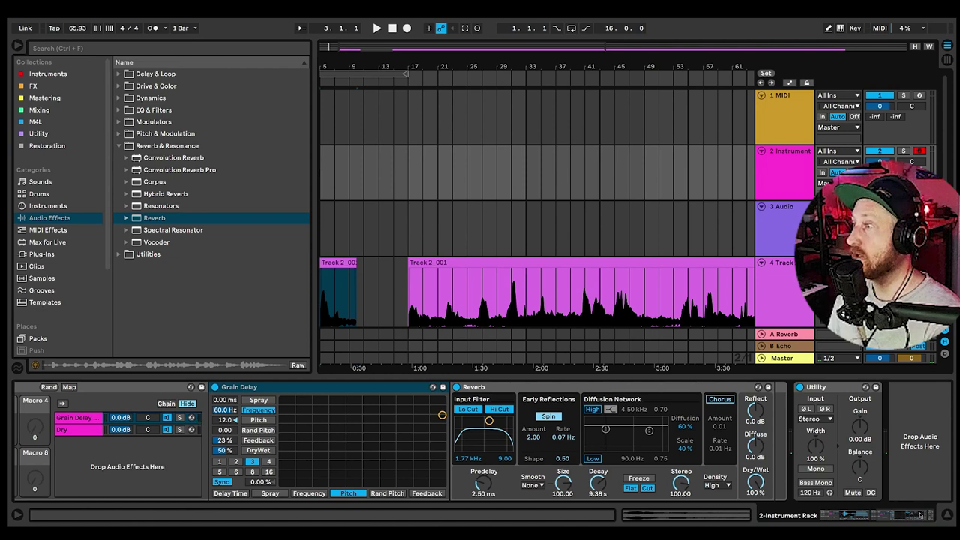
left_click_drag(870, 518, 898, 515)
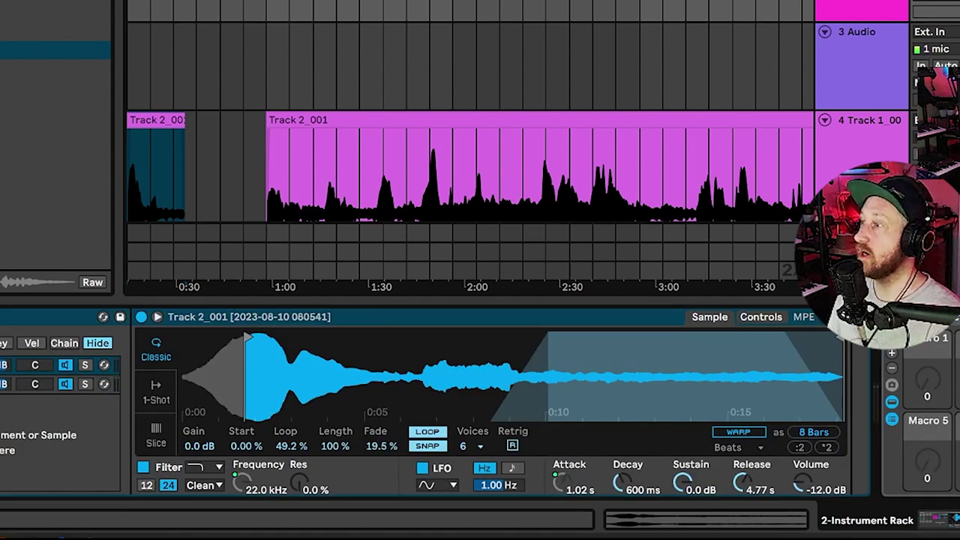
scroll(747, 497, "right", 10)
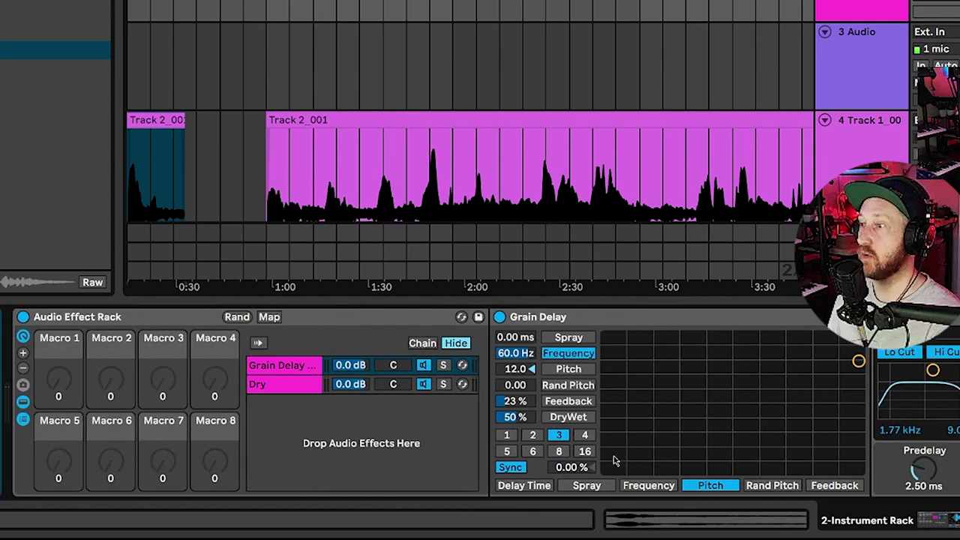
left_click_drag(561, 465, 561, 495)
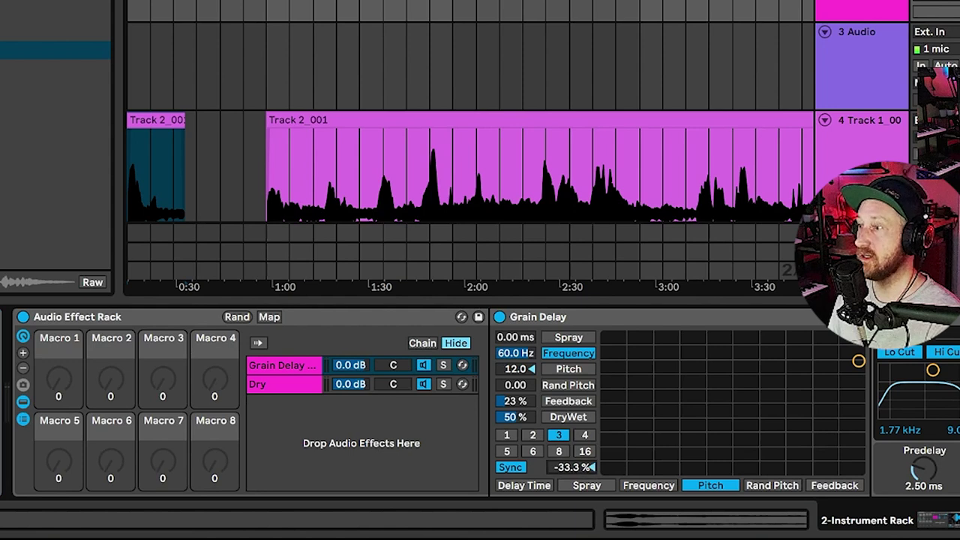
Map the Grain Delay's DryWet to Macro 1 of the Audio Effect Rack, named "Shimmer Amount", and turn it down to 0.0%.
right_click(520, 417)
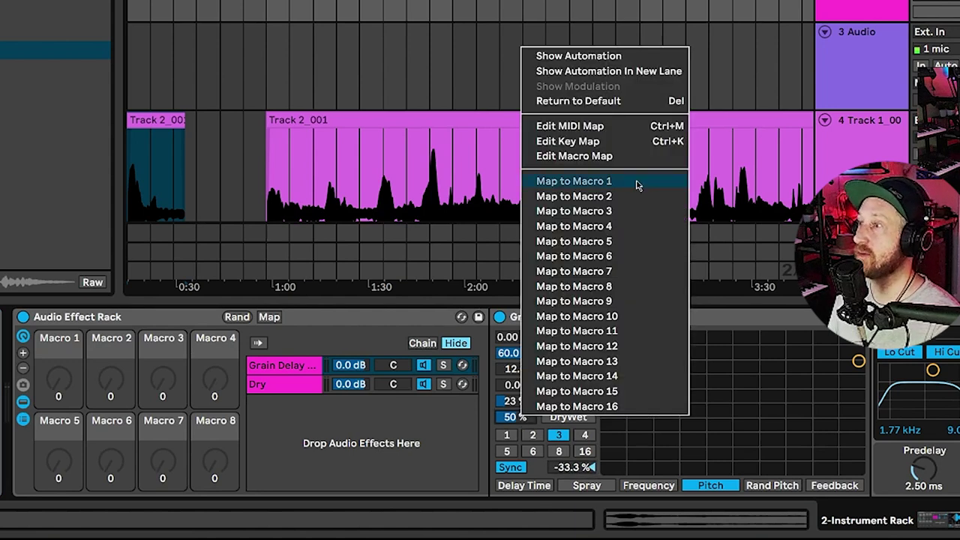
left_click(573, 181)
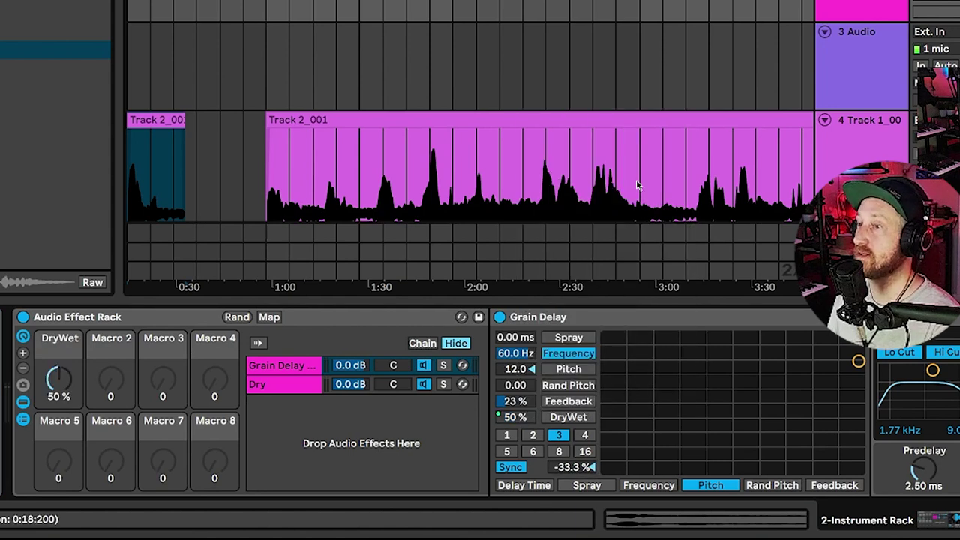
left_click(59, 338)
key("ctrl+r")
type("Shimm")
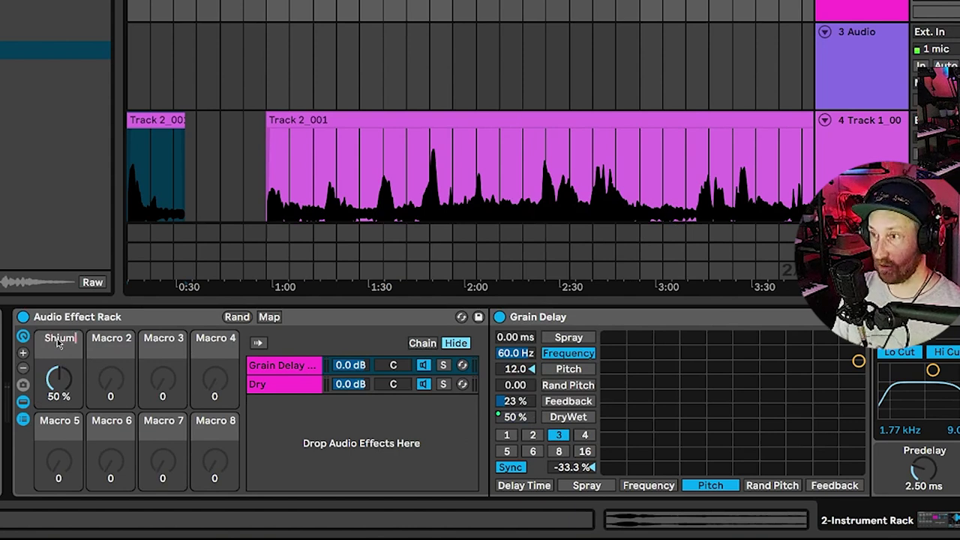
type("er Amount")
key("Return")
left_click_drag(45, 373, 58, 415)
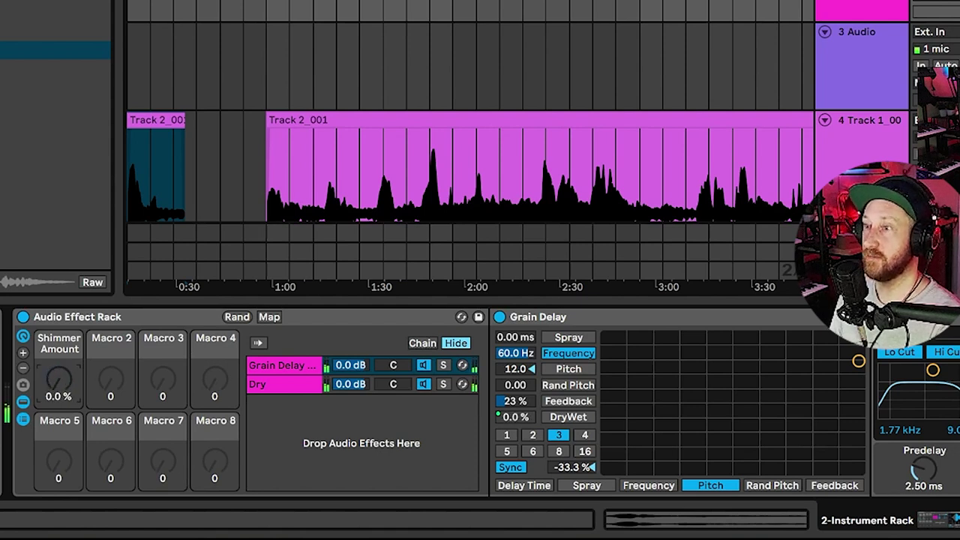
Map the Grain Delay's Feedback to Macro 2 and set Feedback to 28% and Shimmer Amount to 26%.
right_click(515, 403)
left_click(570, 184)
left_click_drag(58, 378, 58, 341)
mouse_move(114, 387)
left_mouse_down()
mouse_move(111, 325)
mouse_move(111, 375)
left_mouse_up()
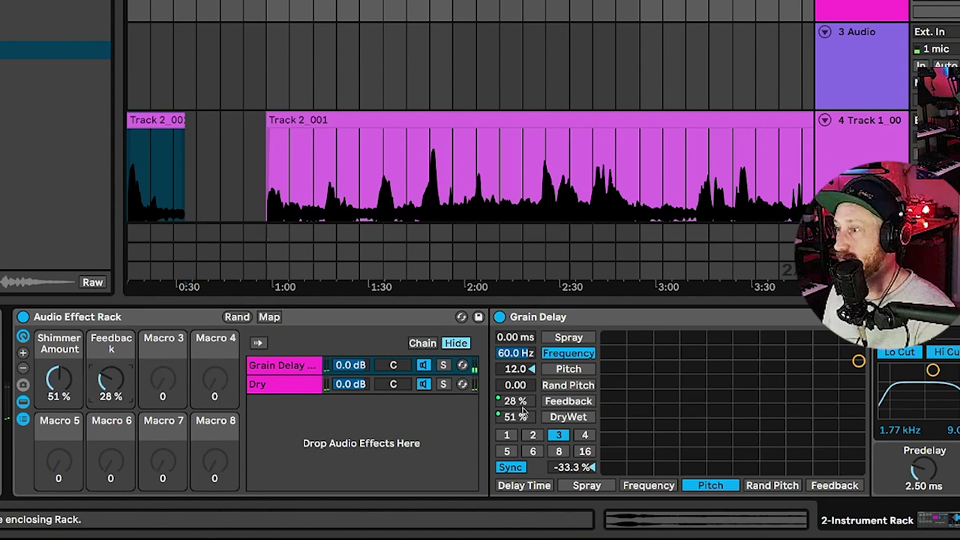
left_click_drag(523, 414, 522, 446)
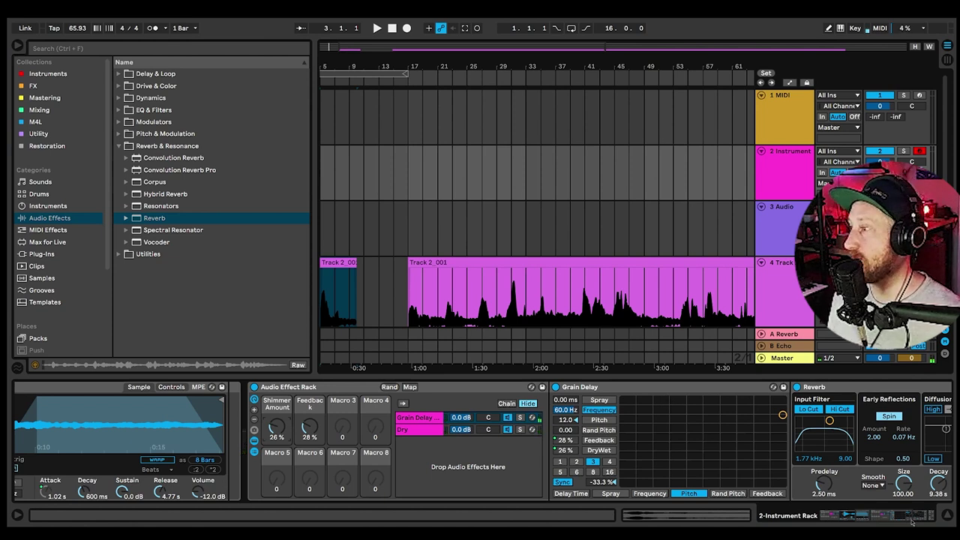
Group the Instrument Rack and Audio Effect Rack into one outer Instrument Rack and show its macro controls.
left_click_drag(857, 516, 784, 525)
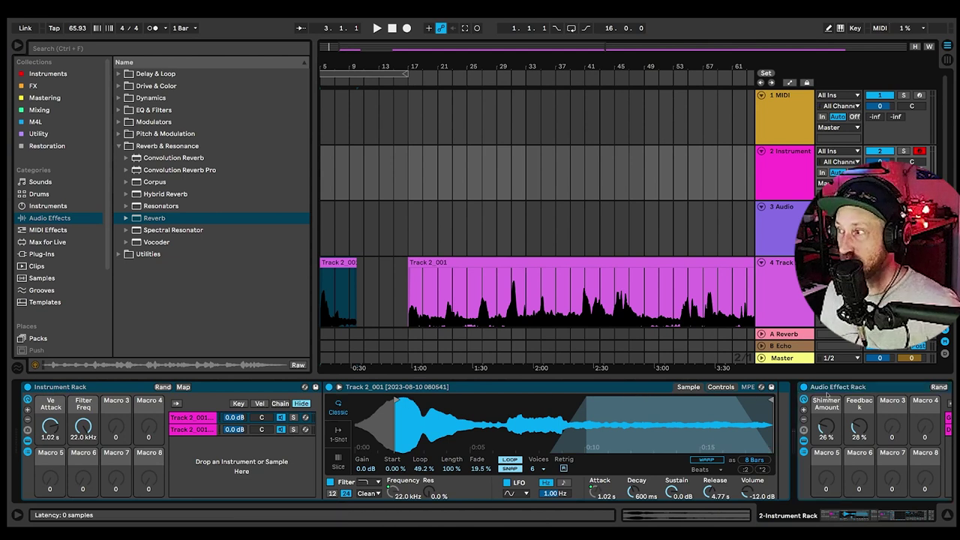
key("ctrl+g")
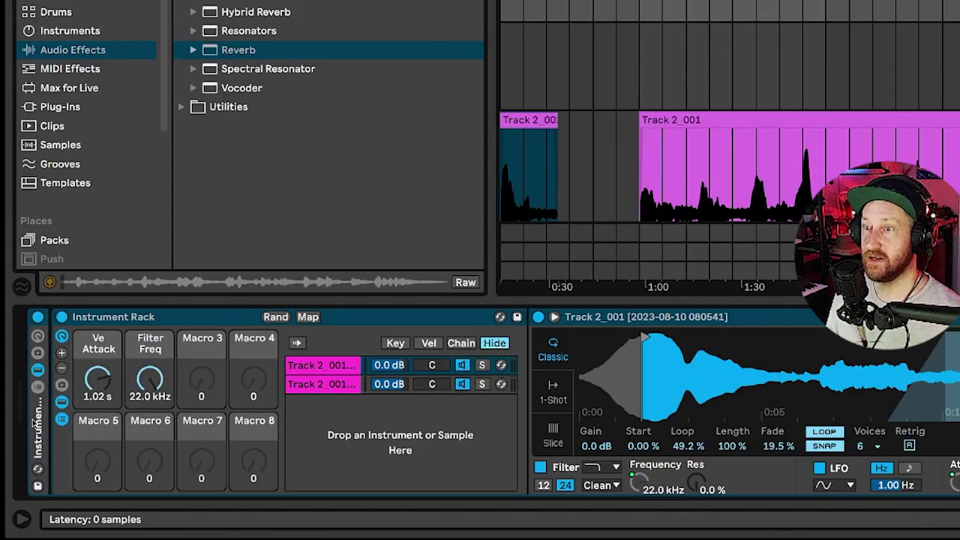
key("super+g")
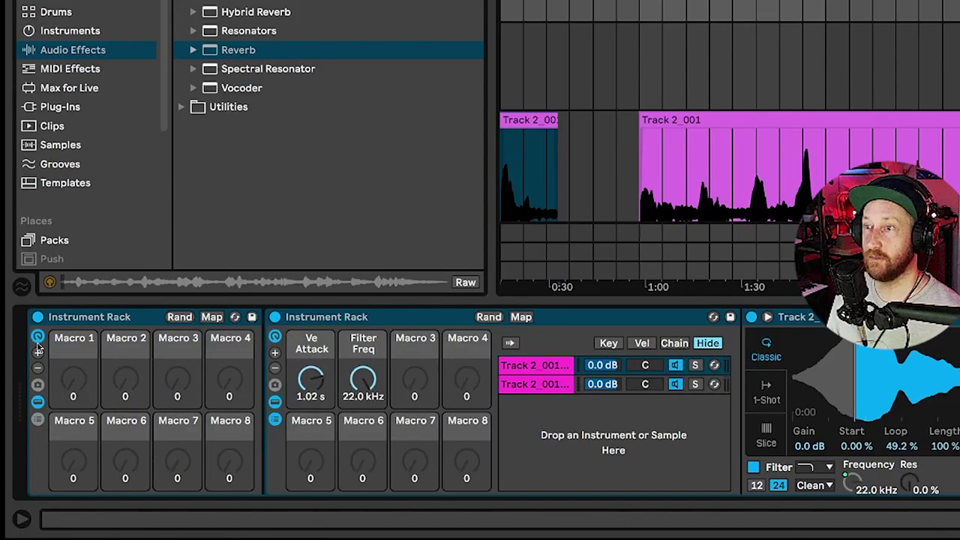
Rename the outer Instrument Rack as "FINAL".
left_click(350, 321)
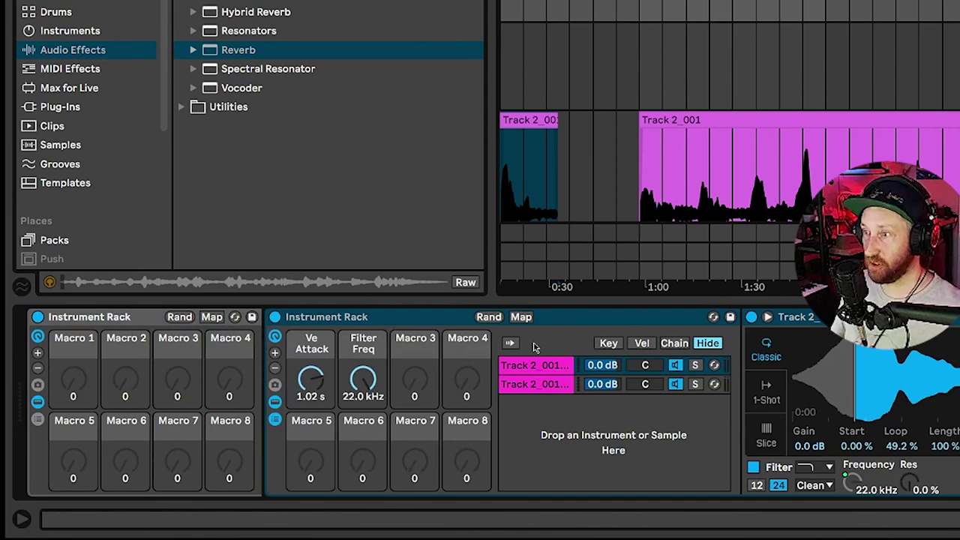
left_click(101, 321)
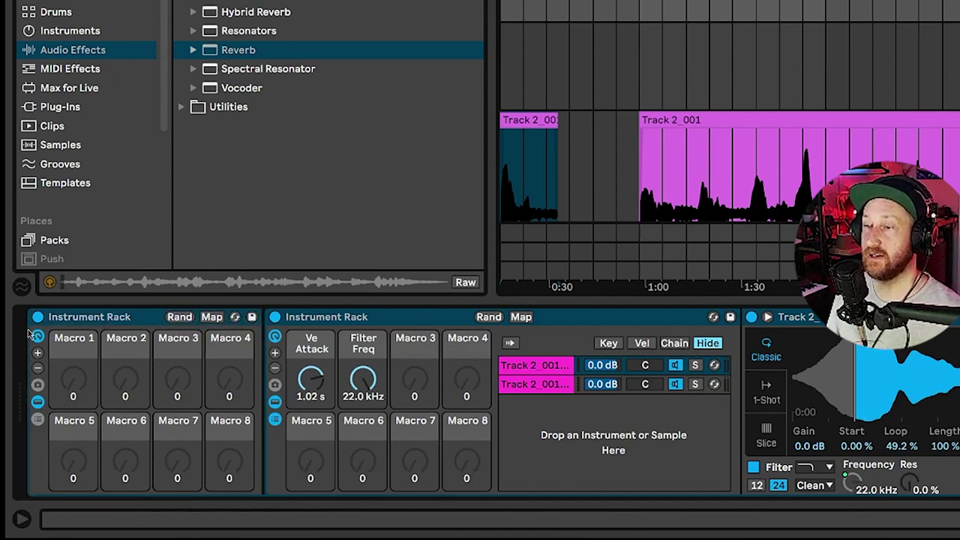
key("ctrl+r")
type("FINA")
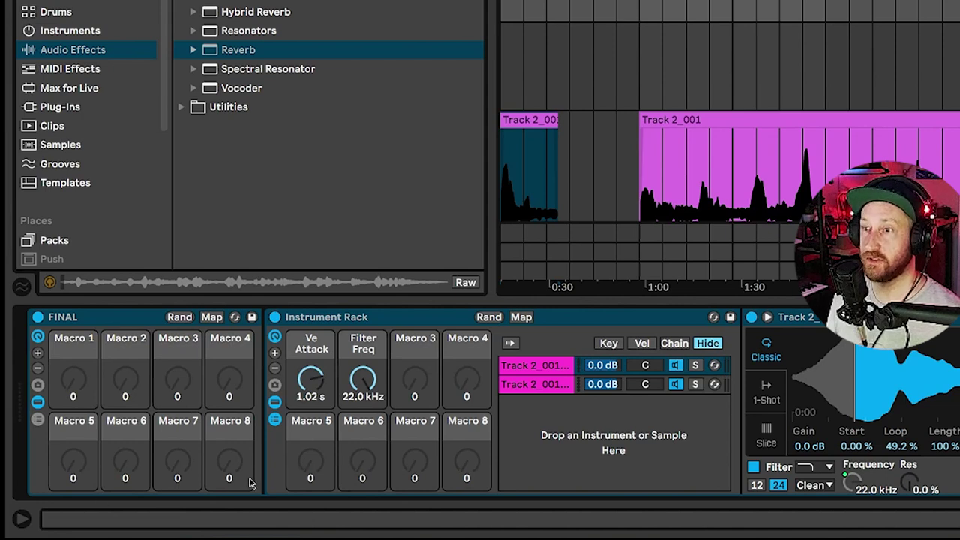
Map the inner Instrument Rack's Ve Attack and Filter Freq macros to Macros 1 and 2 of the FINAL rack.
right_click(303, 377)
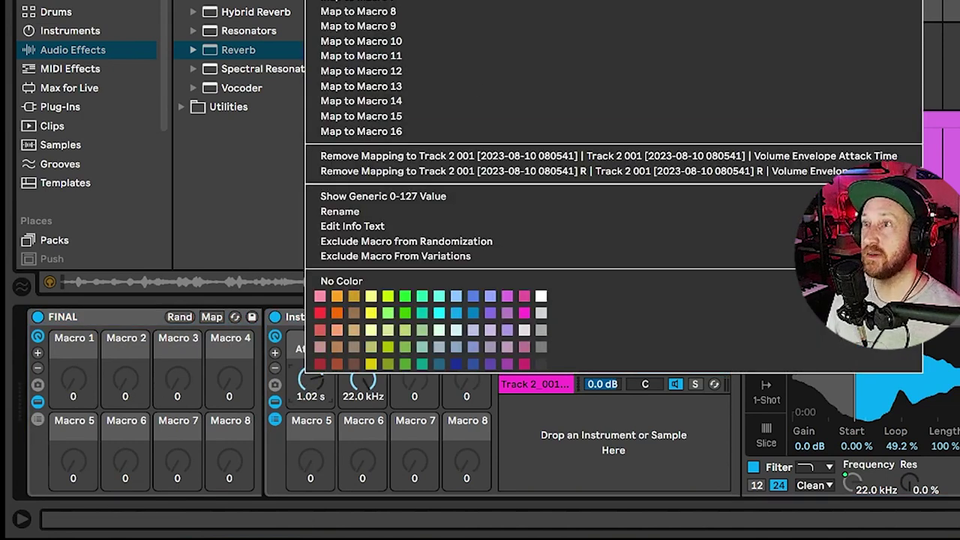
left_click(450, 0)
right_click(363, 380)
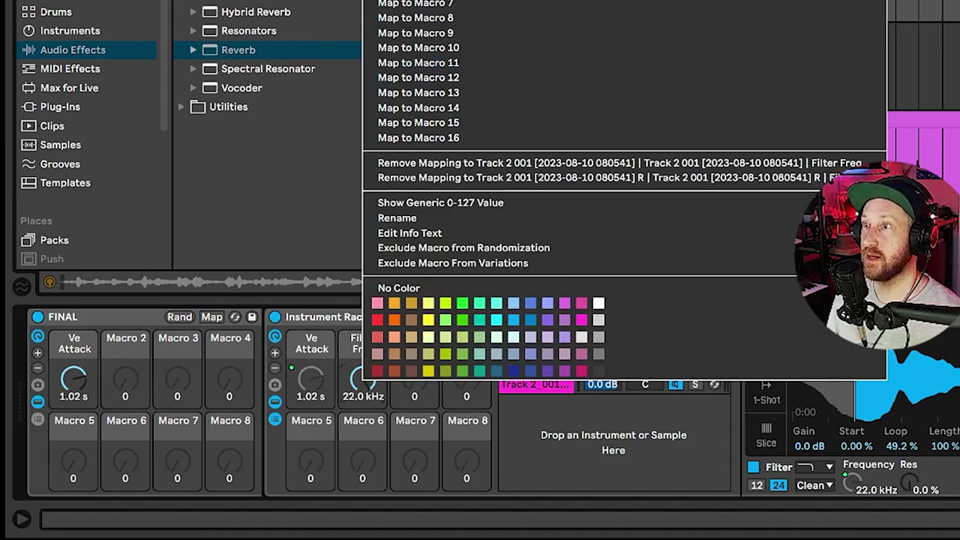
left_click(367, 1)
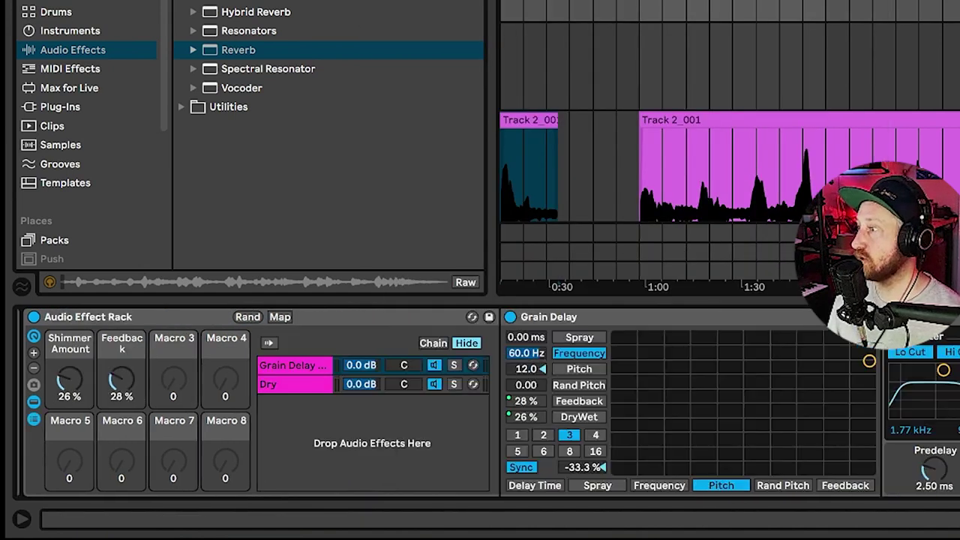
Map the Audio Effect Rack's Shimmer Amount and Feedback macros to Macros 3 and 4 of the FINAL rack.
scroll(487, 402, "right", 4)
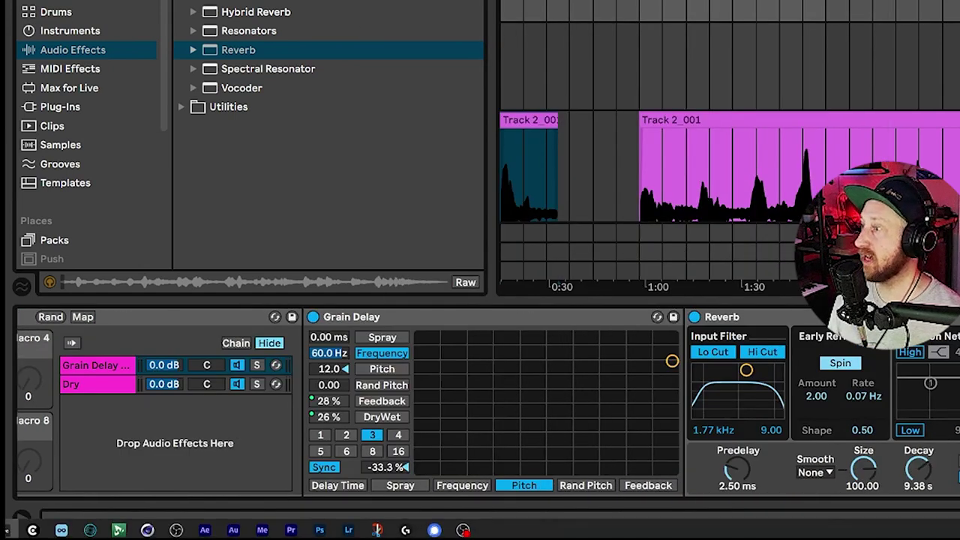
scroll(487, 405, "left", 10)
scroll(596, 323, "left", 2)
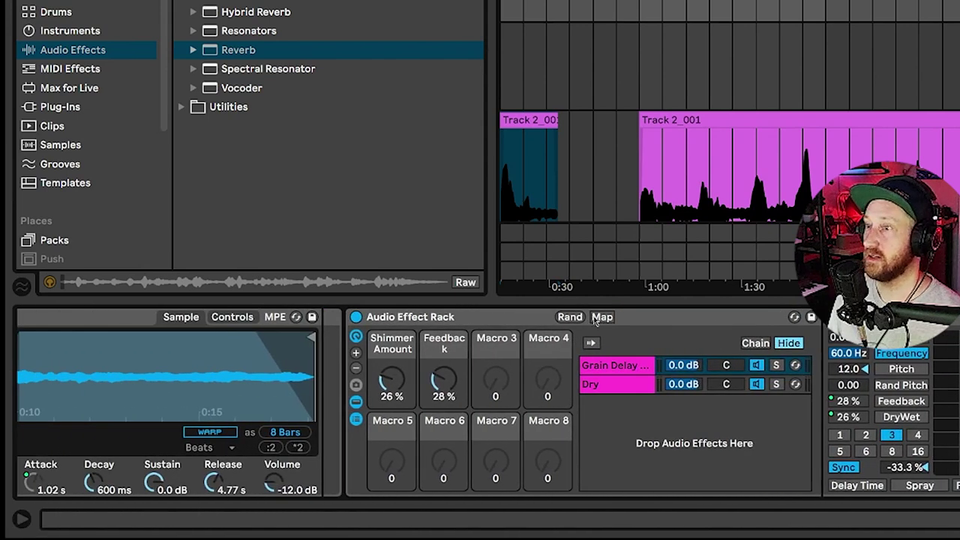
right_click(391, 383)
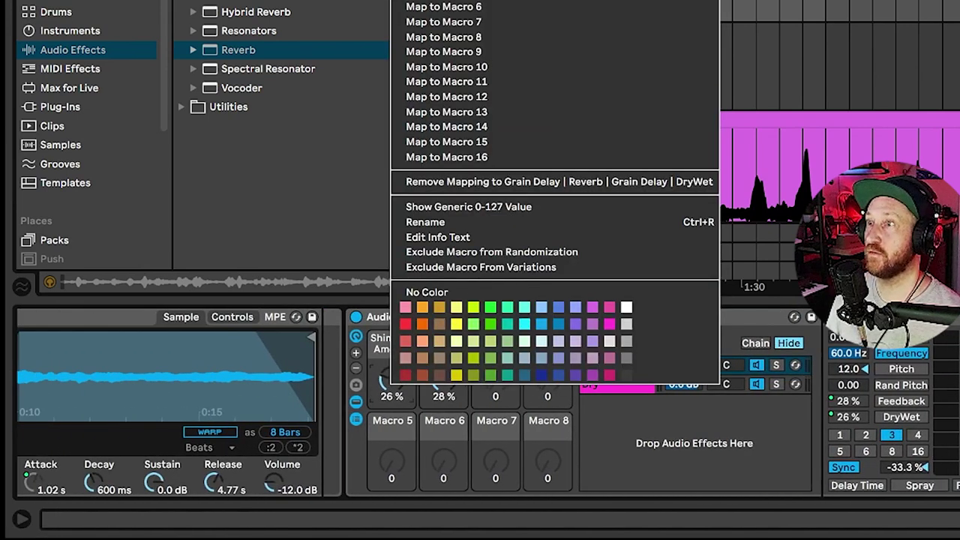
left_click(353, 399)
right_click(441, 381)
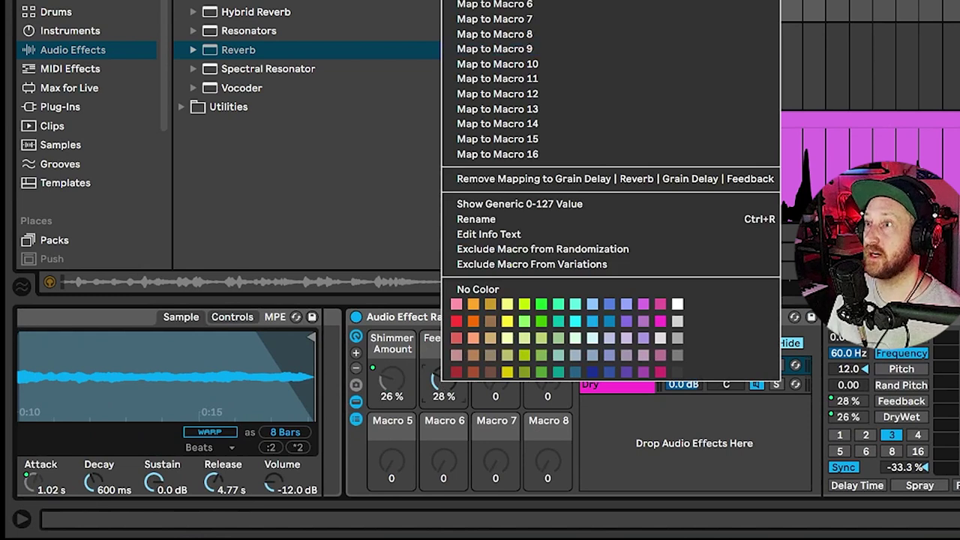
key("Escape")
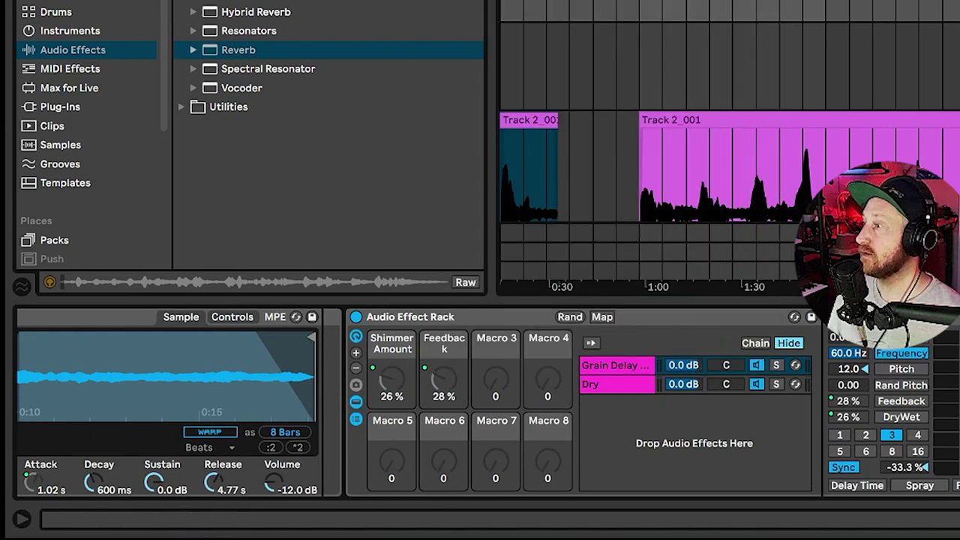
scroll(488, 405, "left", 10)
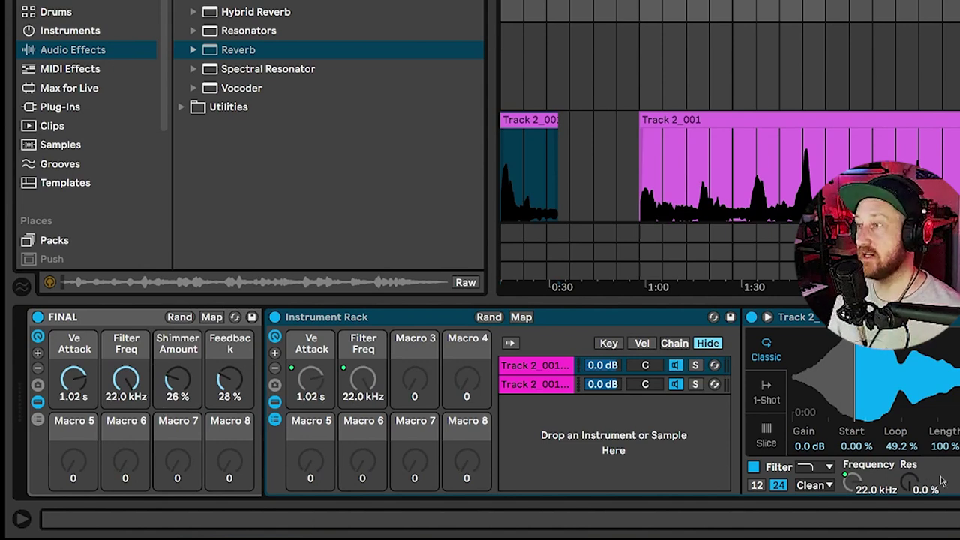
Insert an Overdrive effect between the inner Instrument Rack and the Audio Effect Rack.
scroll(488, 402, "right", 1)
scroll(480, 403, "right", 4)
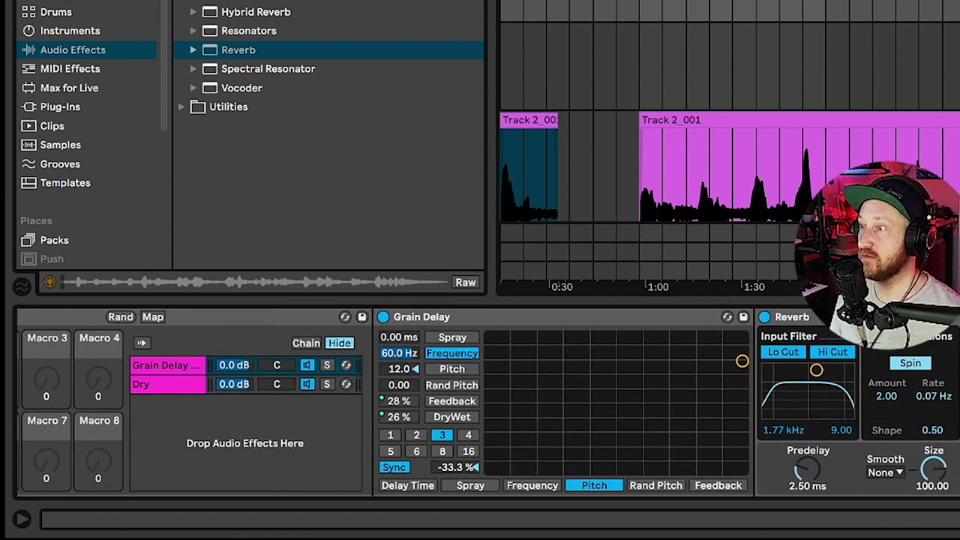
scroll(480, 402, "left", 10)
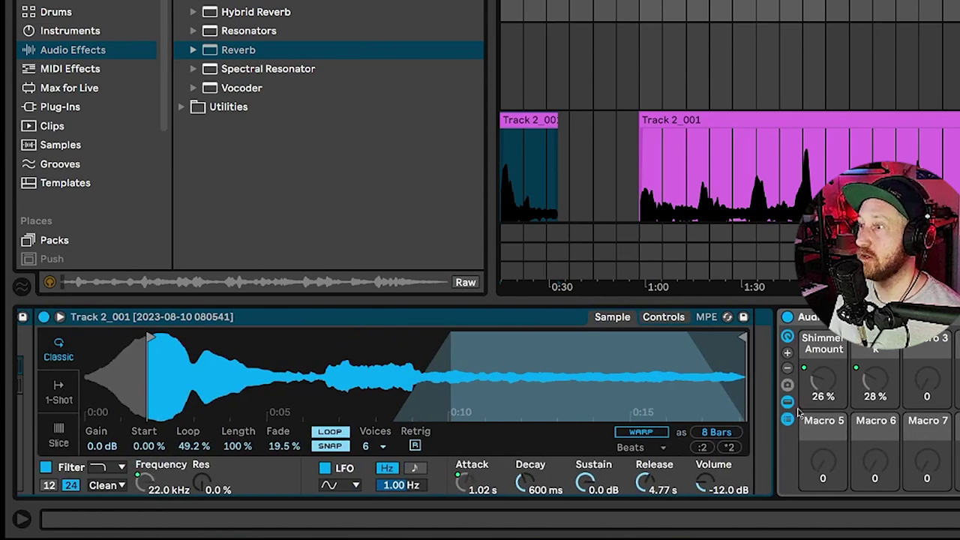
left_click(810, 319)
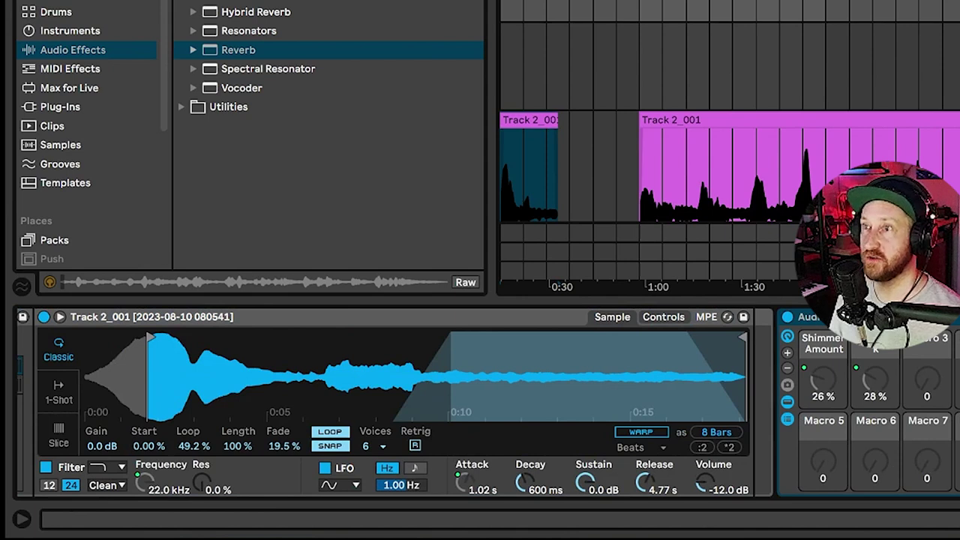
left_click(180, 1)
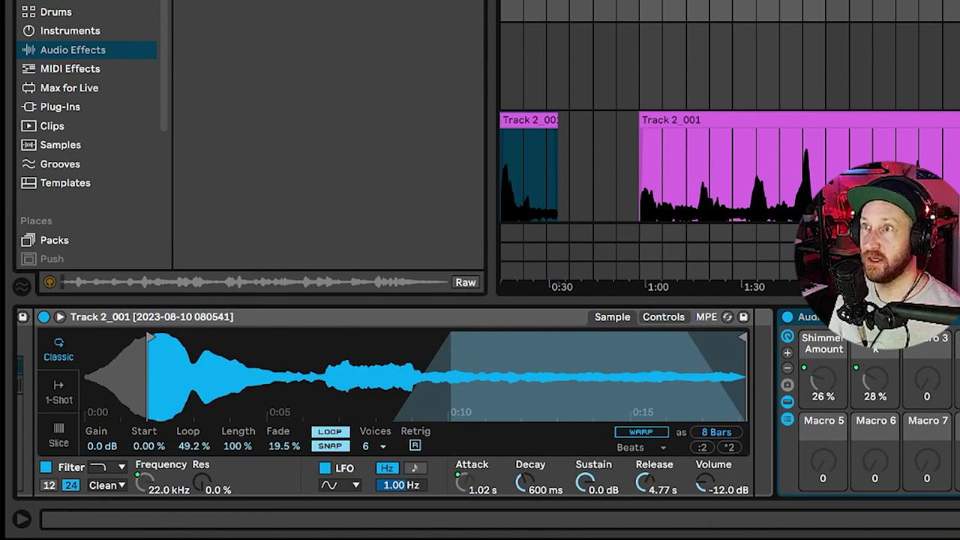
left_click_drag(720, 264, 777, 358)
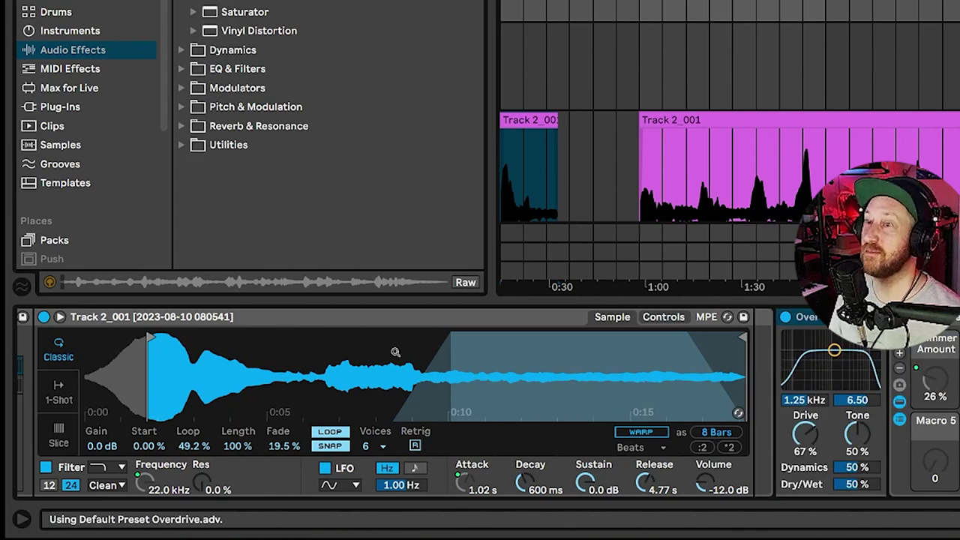
left_click(255, 330)
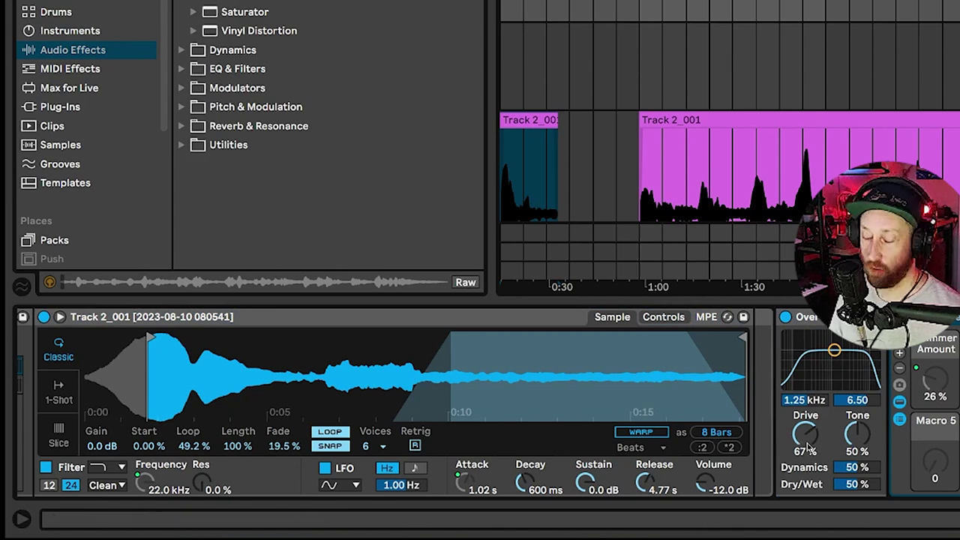
Set the Overdrive's filter band to 368 Hz with a width of 3.69 and its Drive to 79 %.
left_click_drag(834, 350, 821, 361)
left_click_drag(825, 439, 825, 426)
left_click_drag(820, 361, 817, 366)
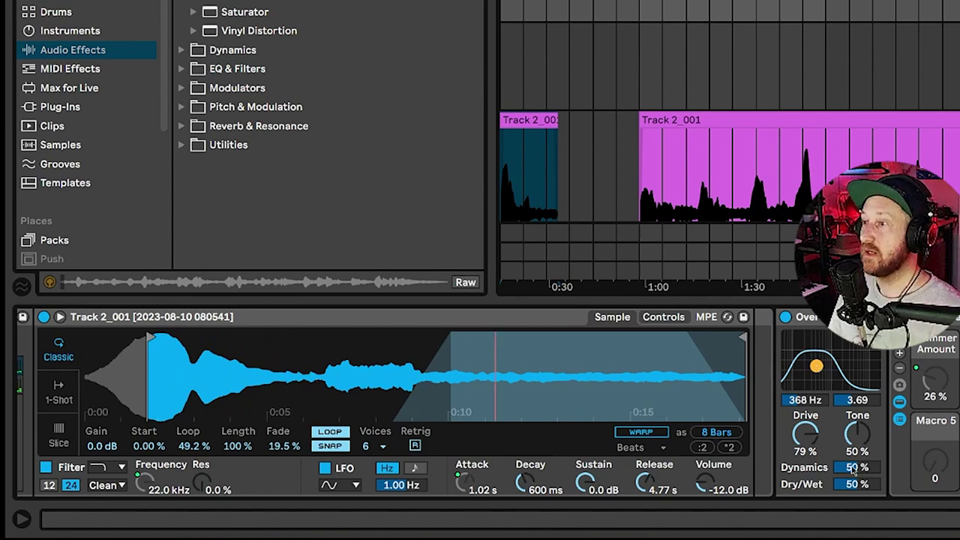
Audition the Overdrive by sweeping its Dry/Wet between 0 % and 100 % and resetting it to 50 %.
left_click_drag(862, 489, 862, 525)
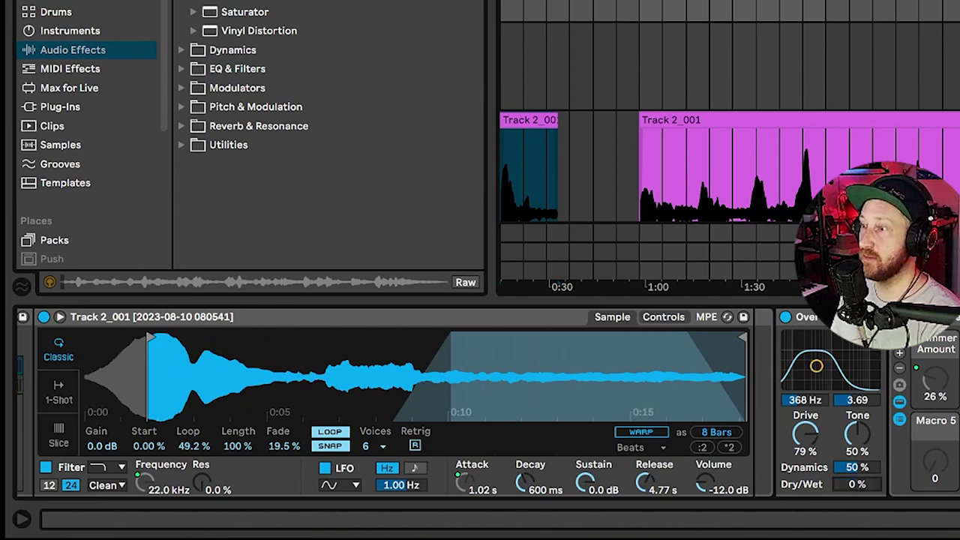
left_click_drag(862, 489, 863, 435)
left_click_drag(863, 486, 863, 536)
double_click(863, 486)
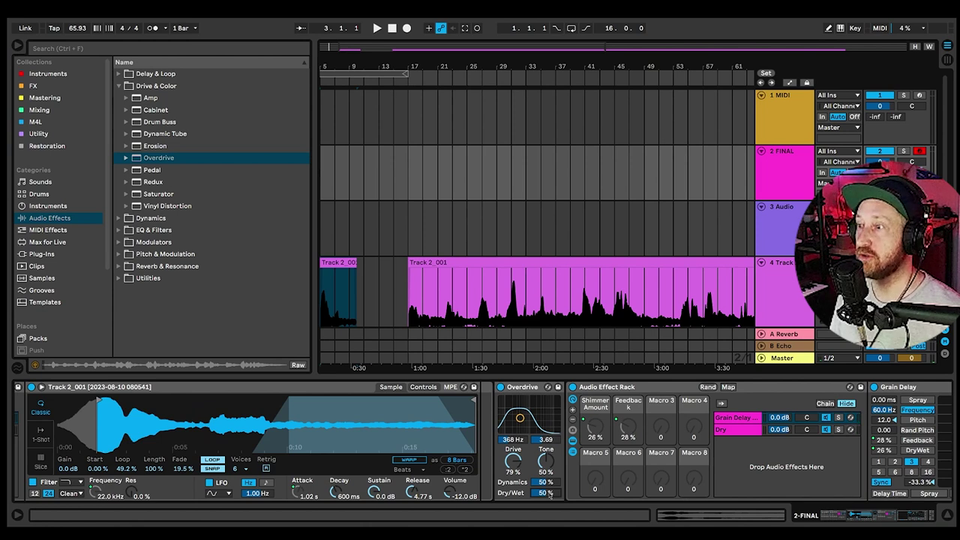
left_click_drag(545, 493, 545, 420)
left_click_drag(550, 492, 550, 428)
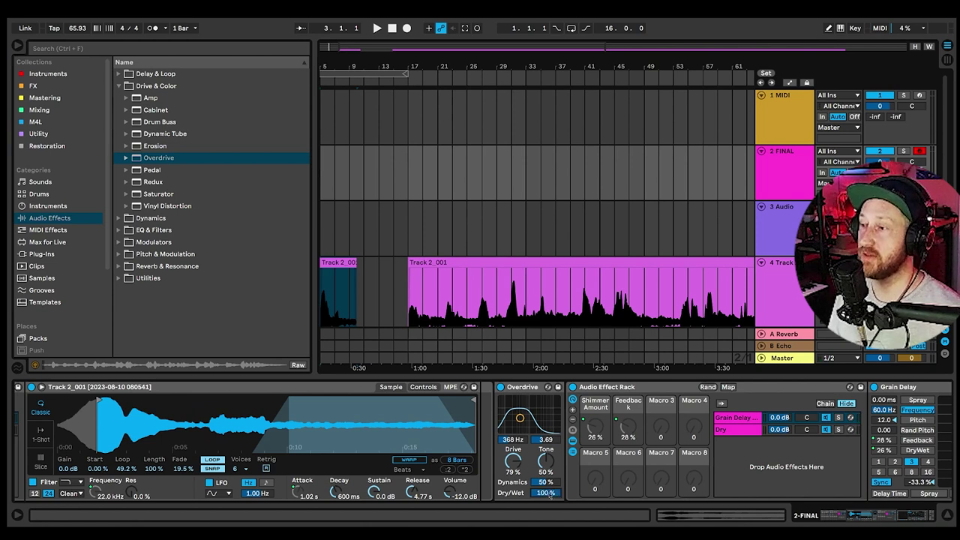
Map the Overdrive's Dry/Wet to Macro 5 of the FINAL rack and rename that macro "Distortion".
right_click(547, 495)
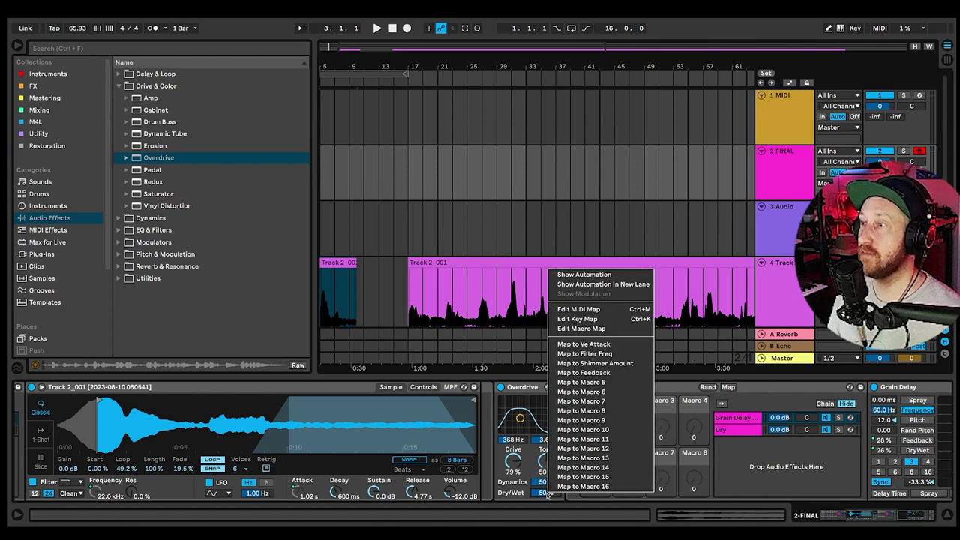
left_click(591, 373)
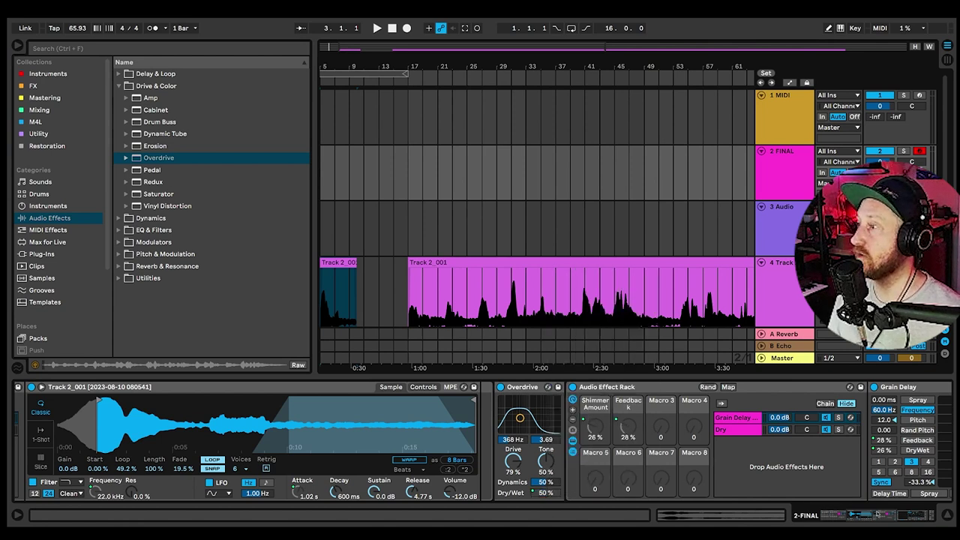
left_click_drag(907, 518, 744, 519)
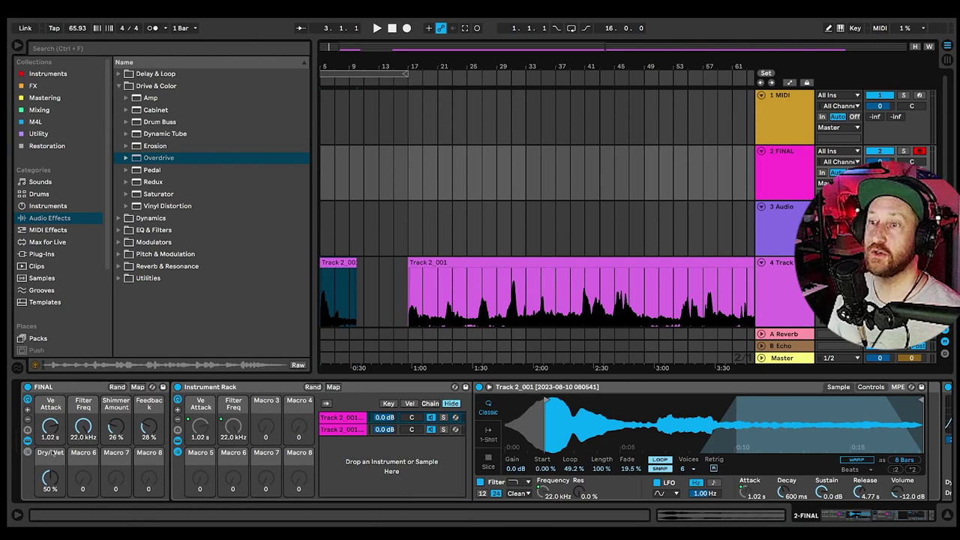
type("D")
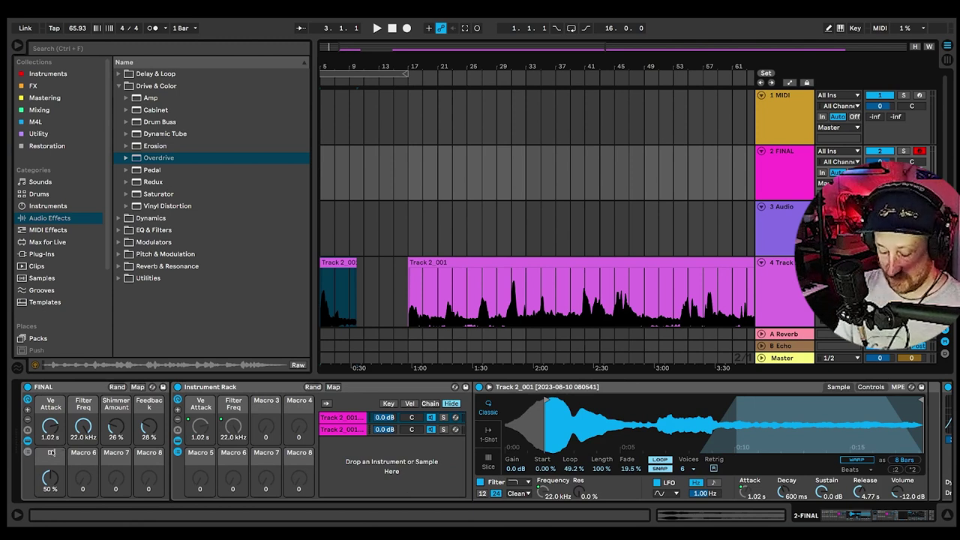
type("Distortion")
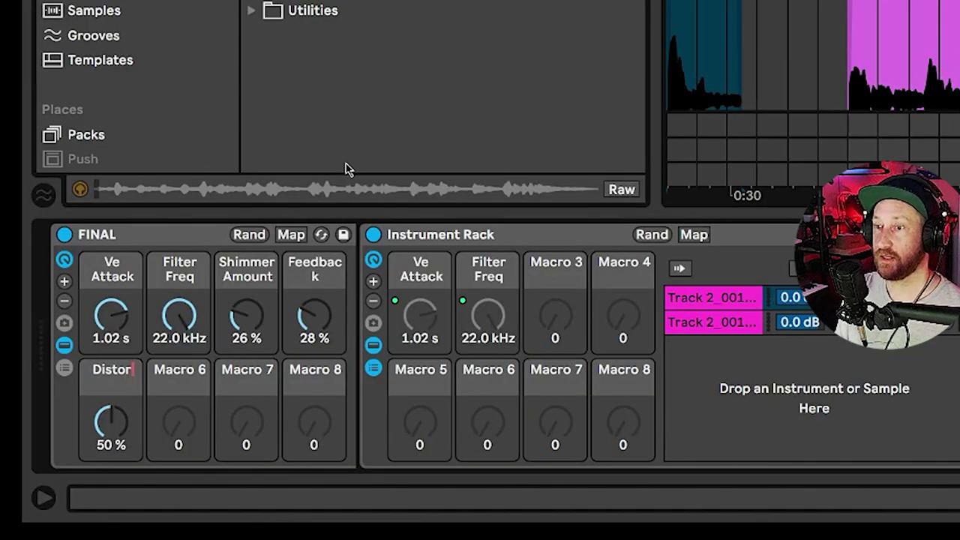
key("Return")
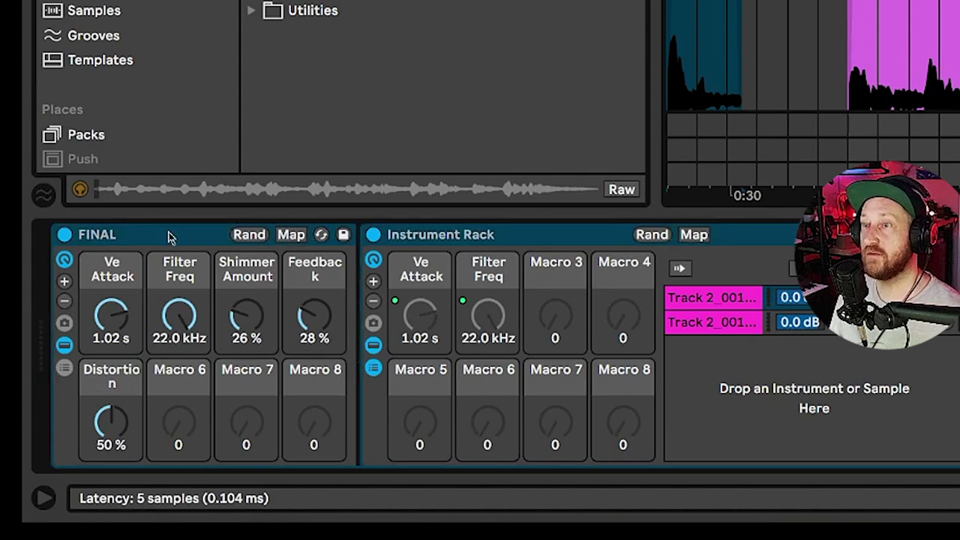
Limit the Distortion macro's Overdrive Dry/Wet mapping to a maximum of 50 % and leave macro mapping mode.
left_click(291, 235)
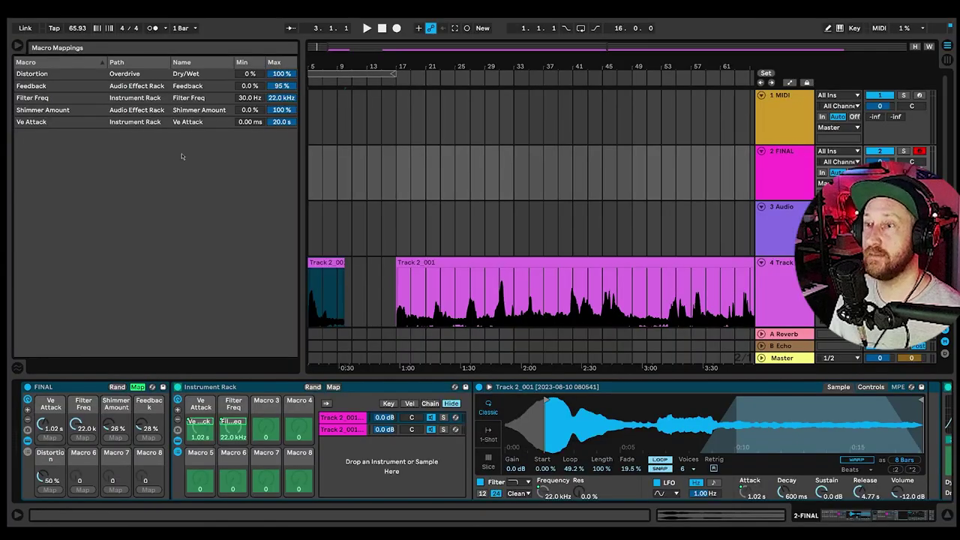
left_click(137, 387)
left_click(137, 387)
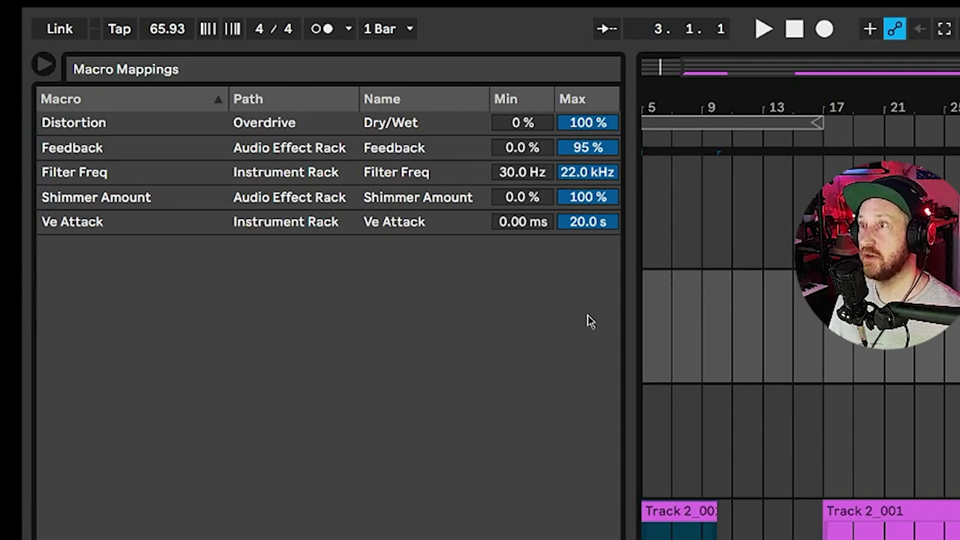
left_click(90, 131)
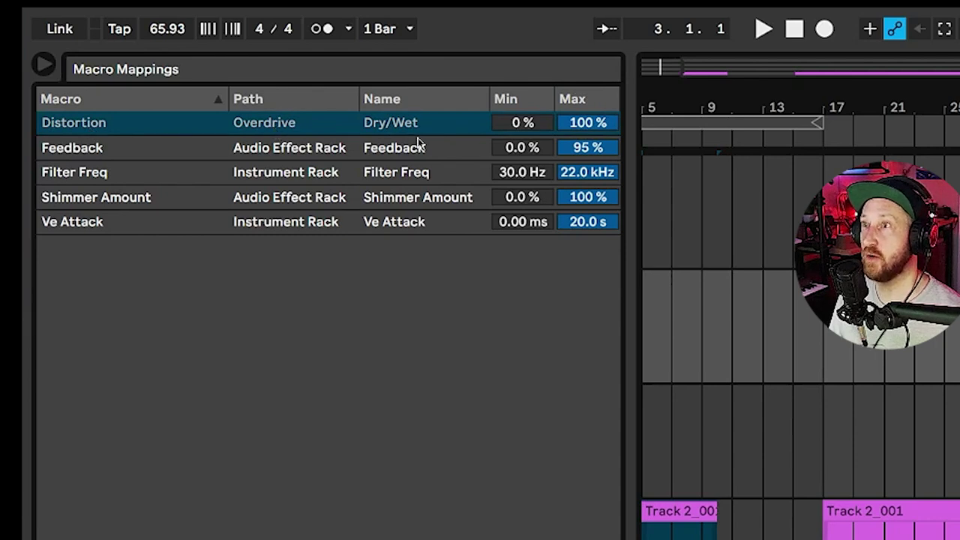
left_click(589, 123)
type("50")
key("Return")
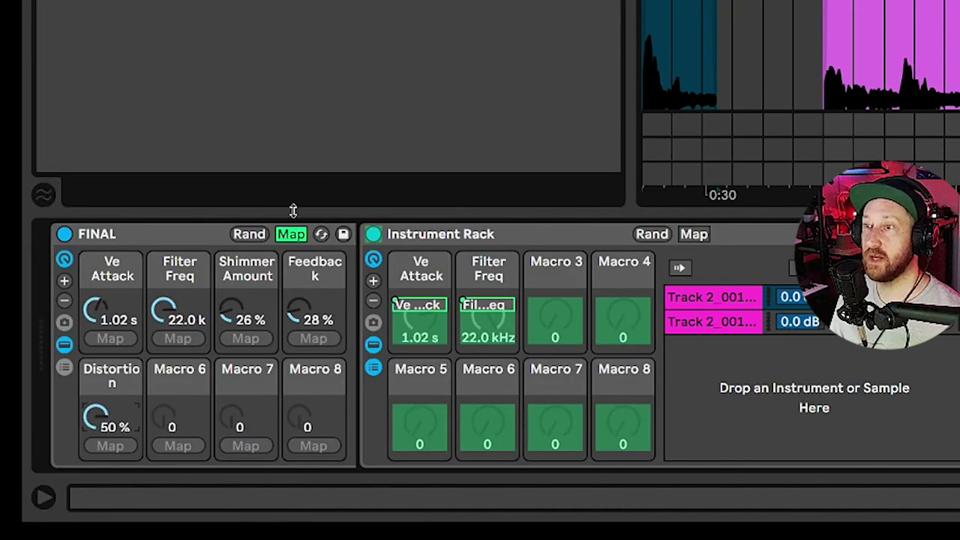
left_click(291, 232)
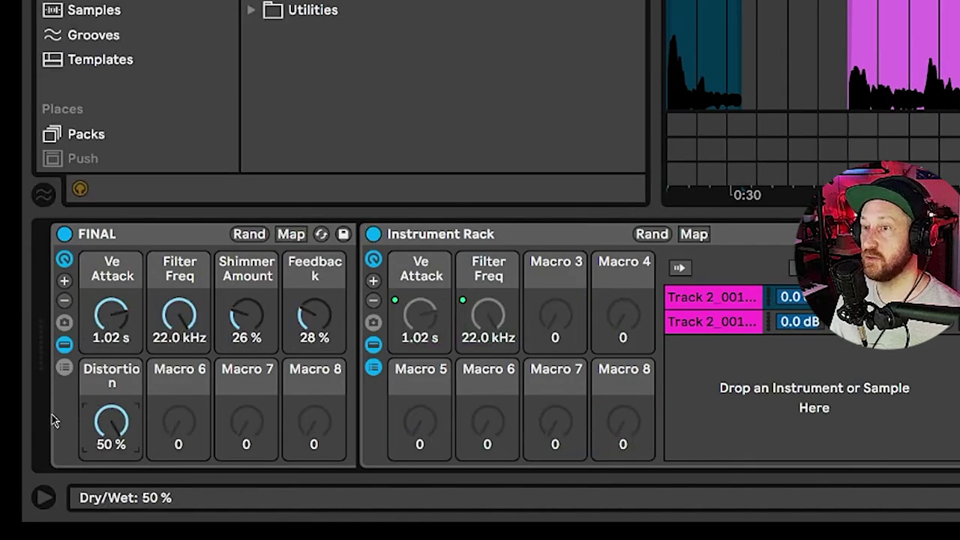
Display the Distortion macro as a generic 0-127 value set to 0, and set Shimmer Amount to 24 %.
mouse_move(110, 422)
left_mouse_down()
mouse_move(110, 518)
mouse_move(109, 422)
left_mouse_up()
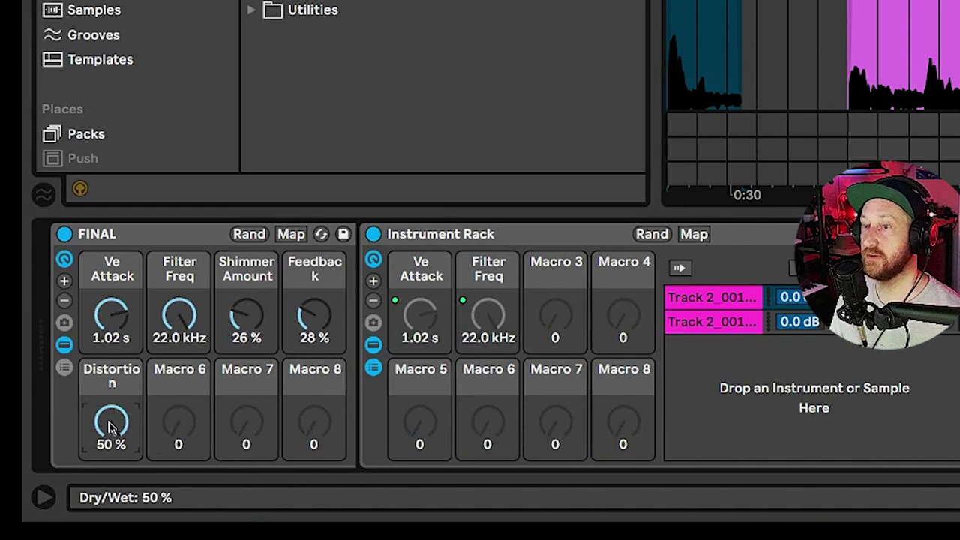
right_click(109, 422)
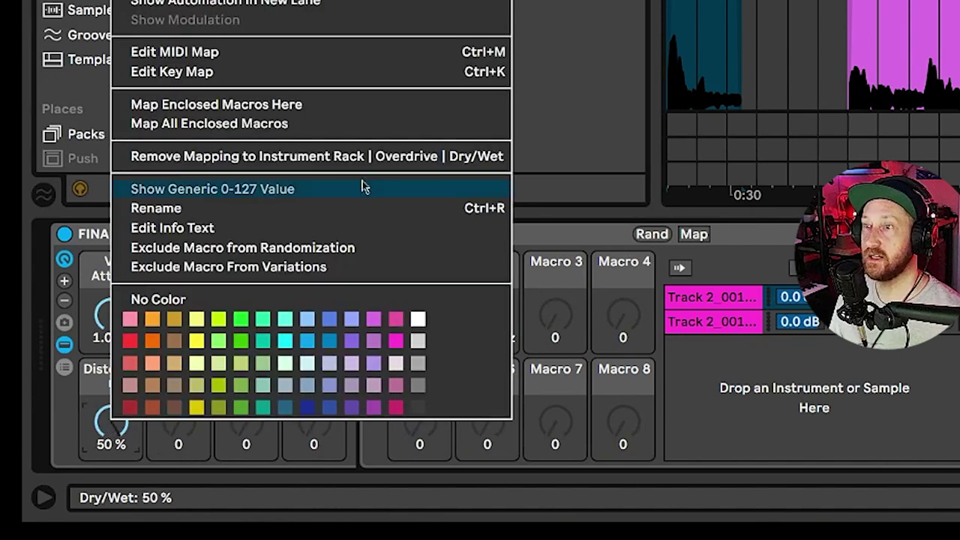
left_click(283, 193)
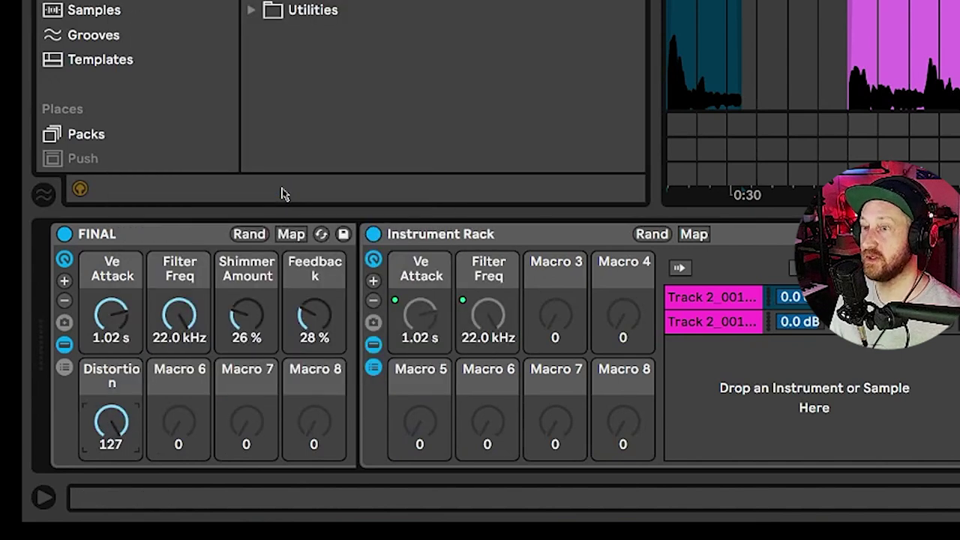
left_click_drag(111, 422, 111, 499)
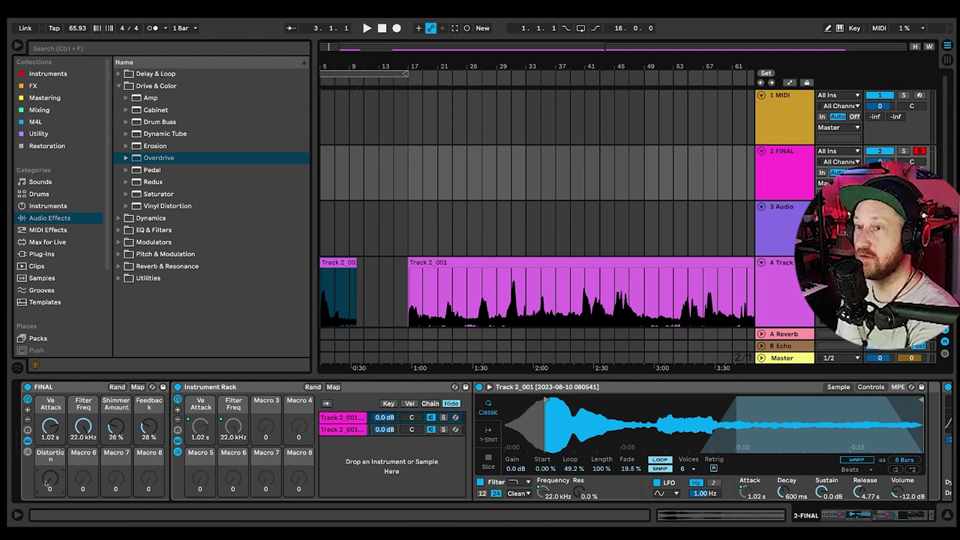
mouse_move(50, 481)
left_mouse_down()
mouse_move(51, 420)
mouse_move(51, 481)
left_mouse_up()
left_click_drag(114, 430, 114, 431)
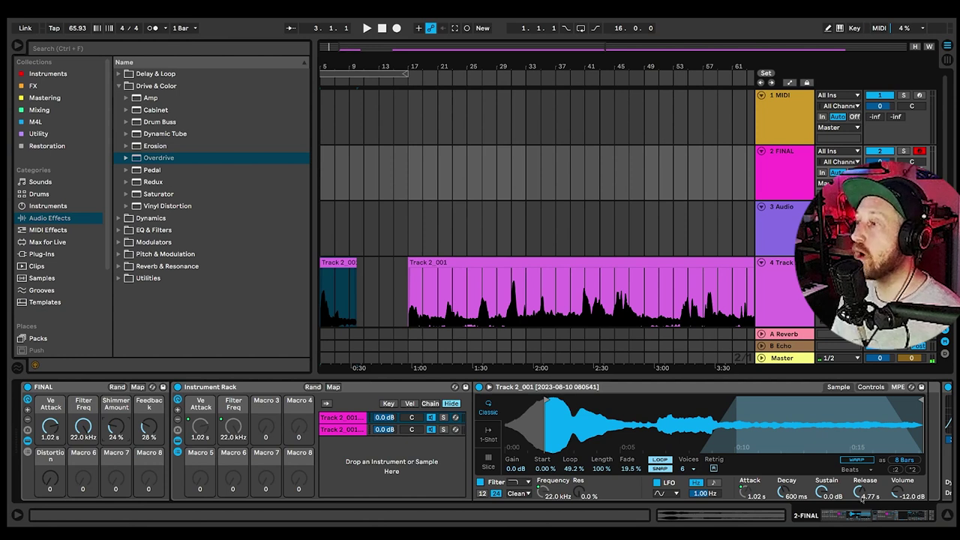
Insert a Utility effect directly after the Overdrive and map its Gain to the Distortion macro.
left_click_drag(853, 518, 878, 519)
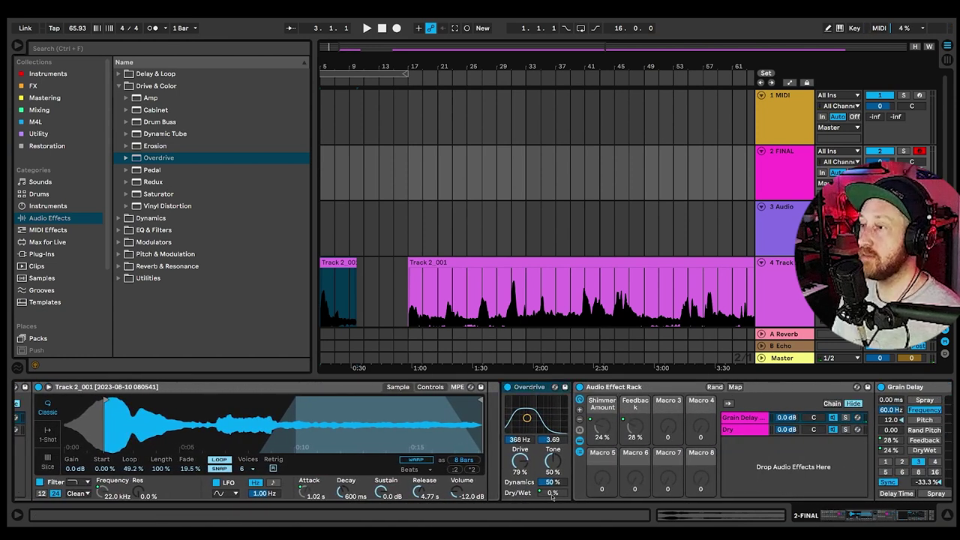
scroll(906, 514, "left", 5)
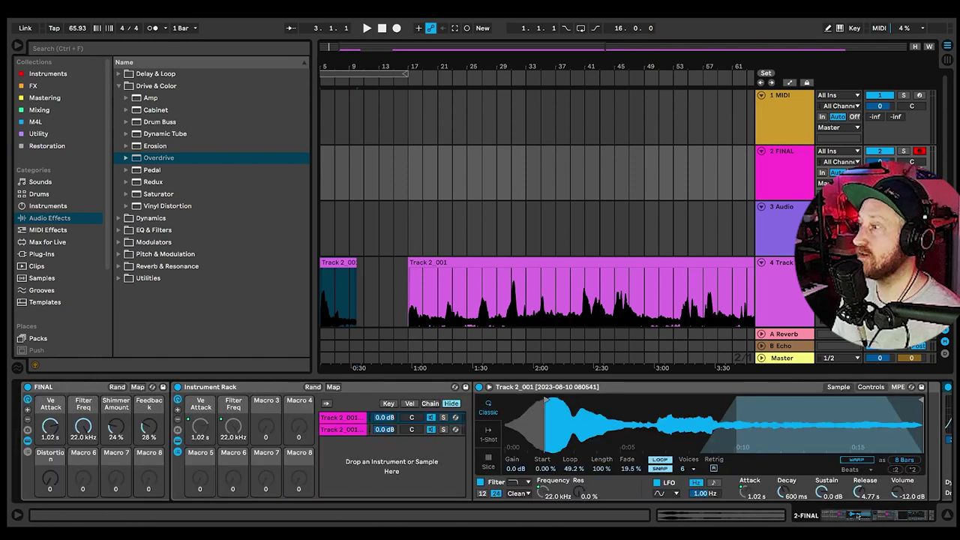
scroll(857, 515, "right", 5)
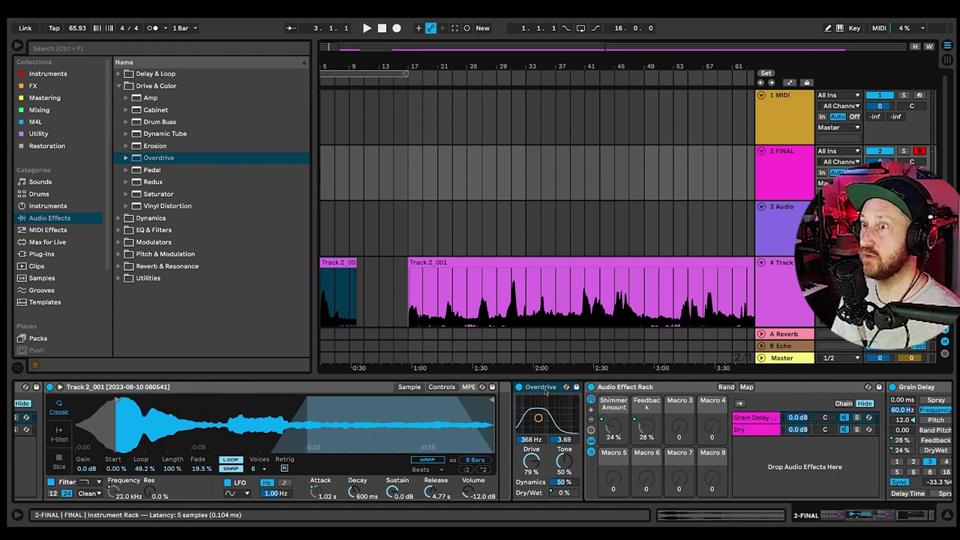
left_click(118, 279)
left_click_drag(152, 290, 601, 434)
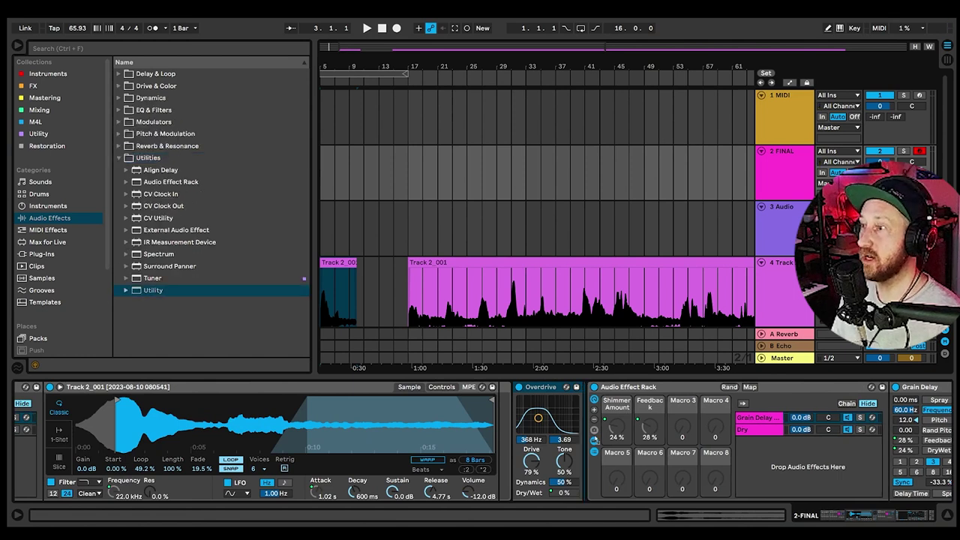
key("Return")
right_click(645, 429)
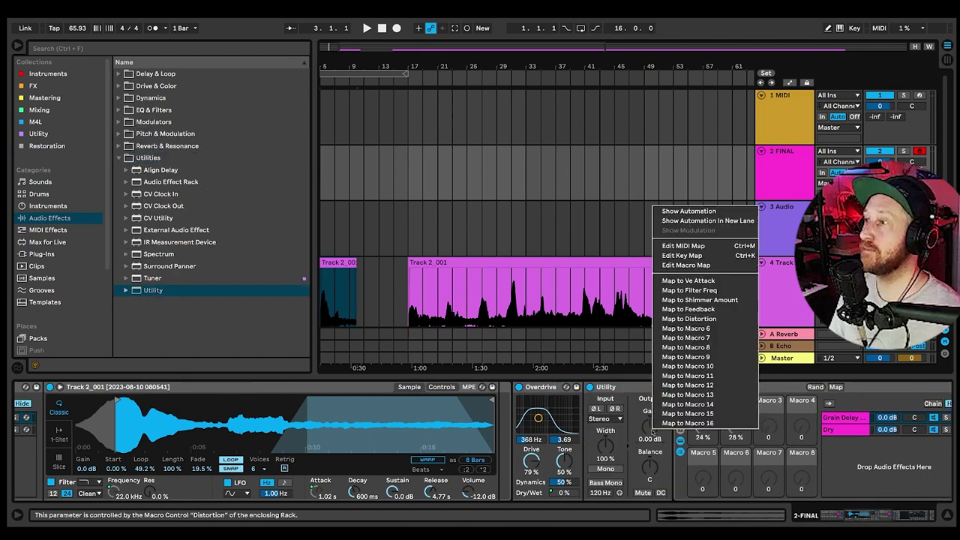
left_click(689, 321)
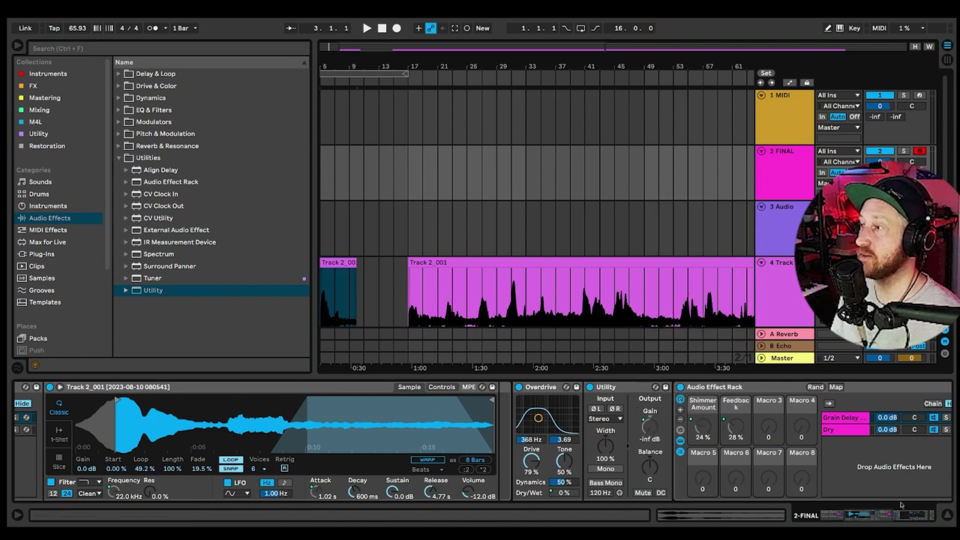
In the FINAL rack's macro mappings, limit the Distortion macro's Utility Gain to a minimum of 0 dB and a maximum of -6 dB.
left_click(906, 518)
left_click(829, 518)
left_click(896, 519)
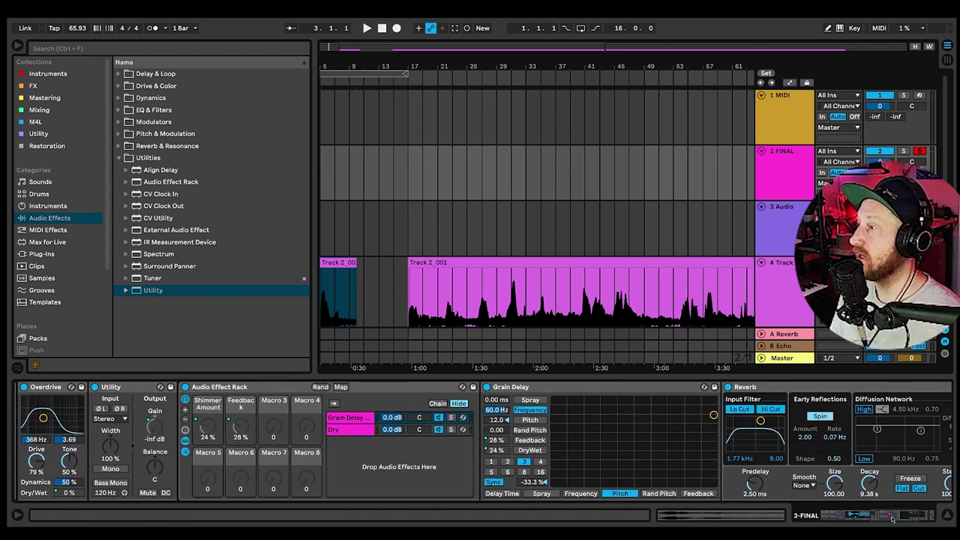
left_click_drag(832, 516, 771, 519)
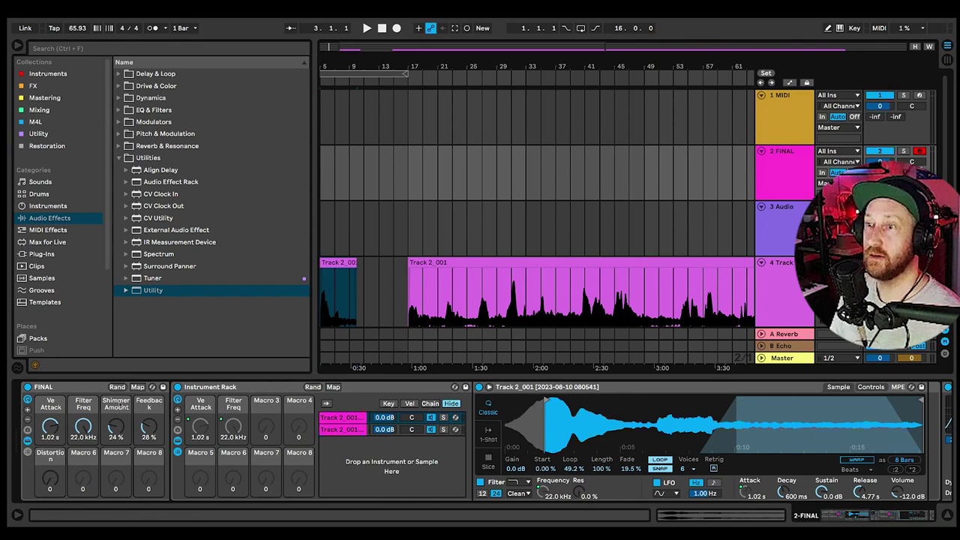
left_click(137, 387)
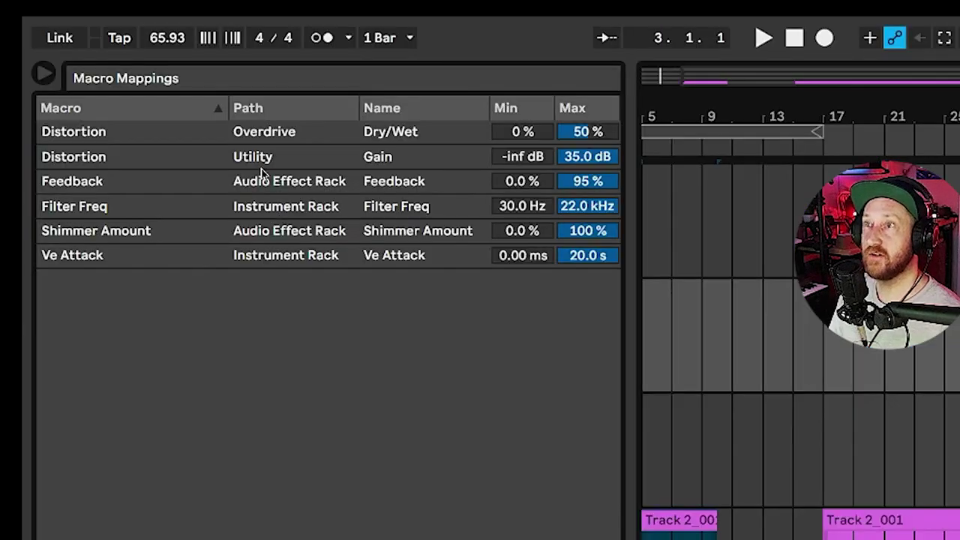
left_click(261, 166)
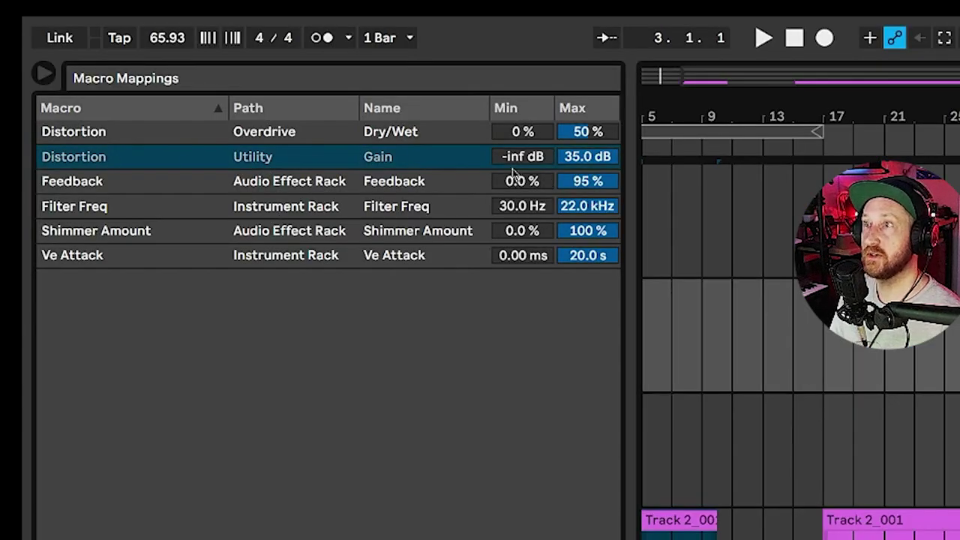
type("0")
key("Return")
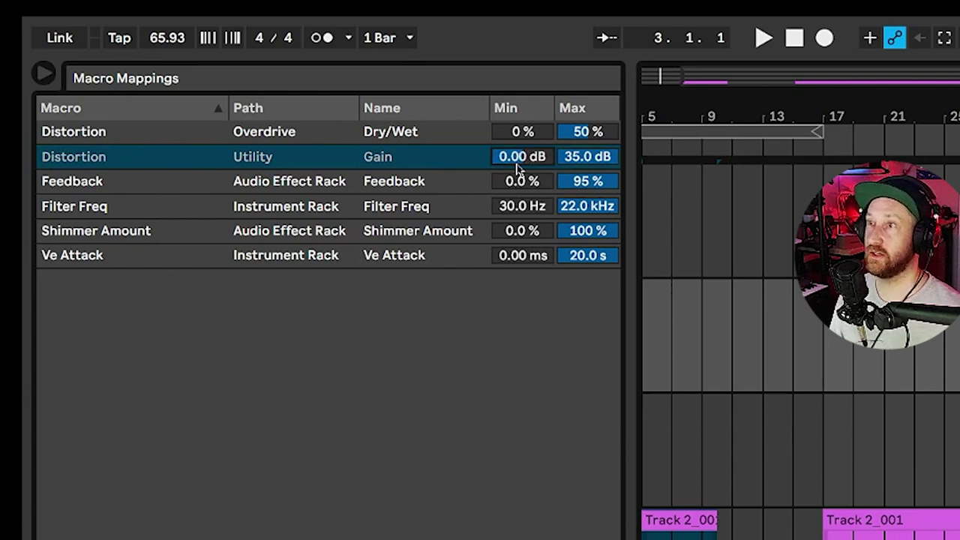
left_click(590, 158)
type("-6")
key("Return")
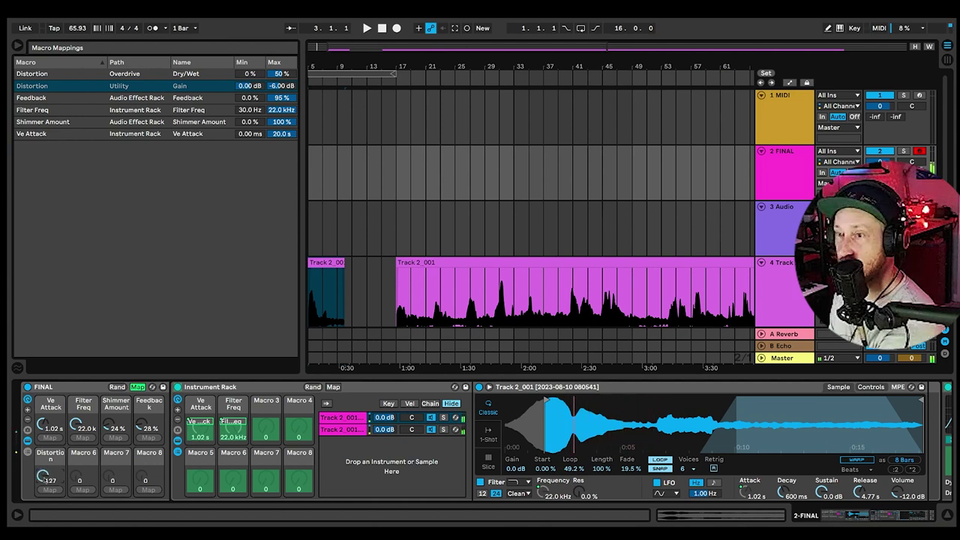
Audition the Distortion macro at 127, then lower the maximum of its Utility Gain mapping to -8 dB and turn the macro down to 16.
left_click_drag(45, 478, 44, 375)
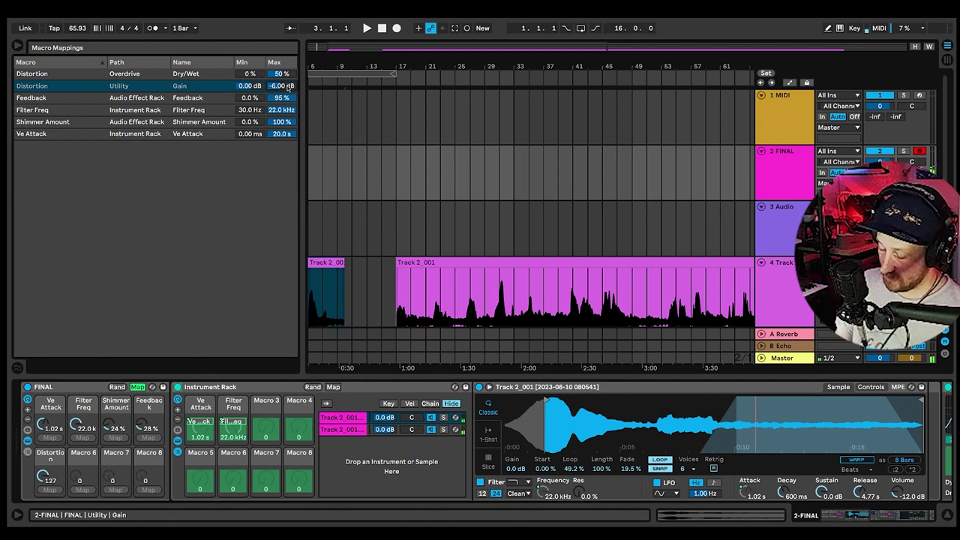
type("-8")
key("Return")
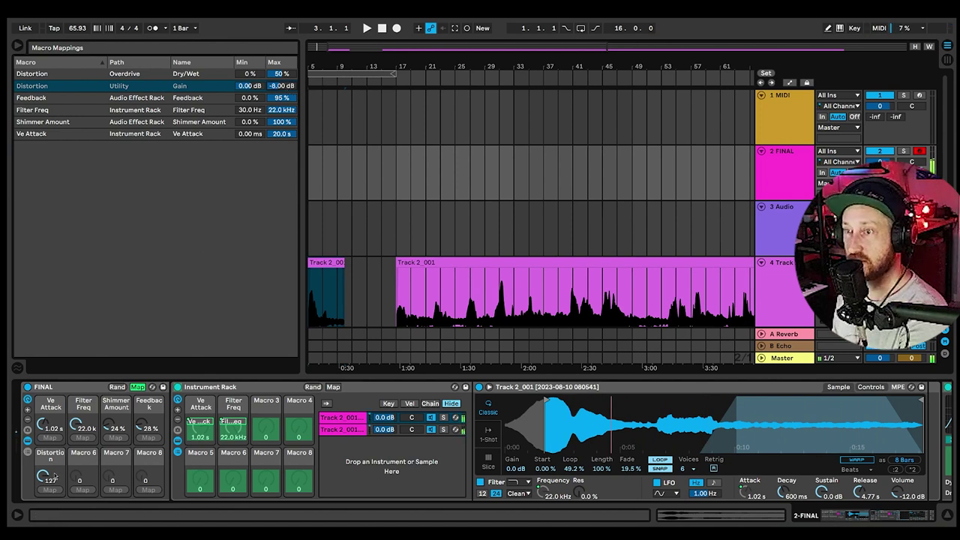
mouse_move(48, 480)
left_mouse_down()
mouse_move(49, 495)
mouse_move(54, 477)
left_mouse_up()
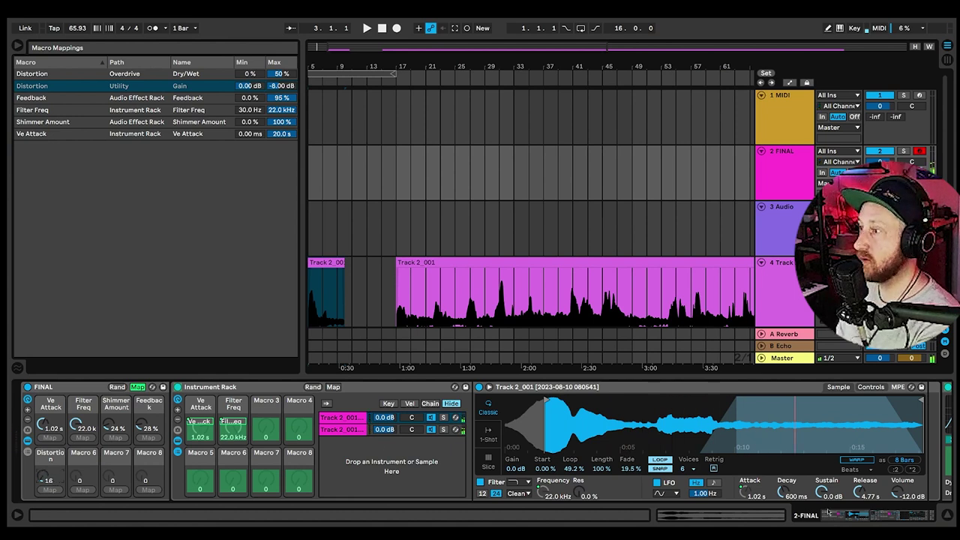
Hide the Instrument Rack's chain devices, leave macro mapping mode and reset the Distortion macro to 0.
left_click(851, 516)
left_click_drag(851, 518, 862, 517)
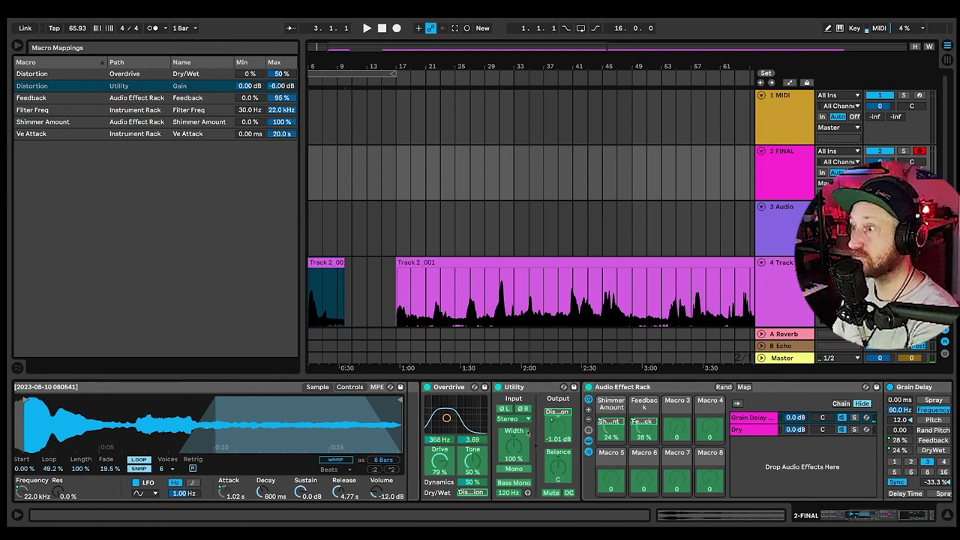
left_click(907, 517)
left_click_drag(905, 517, 814, 516)
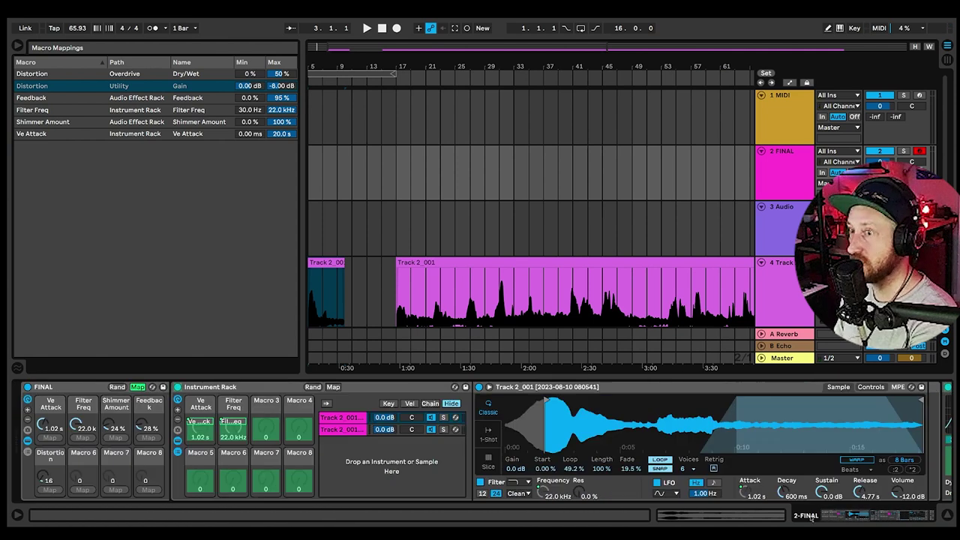
left_click(177, 442)
left_click(178, 441)
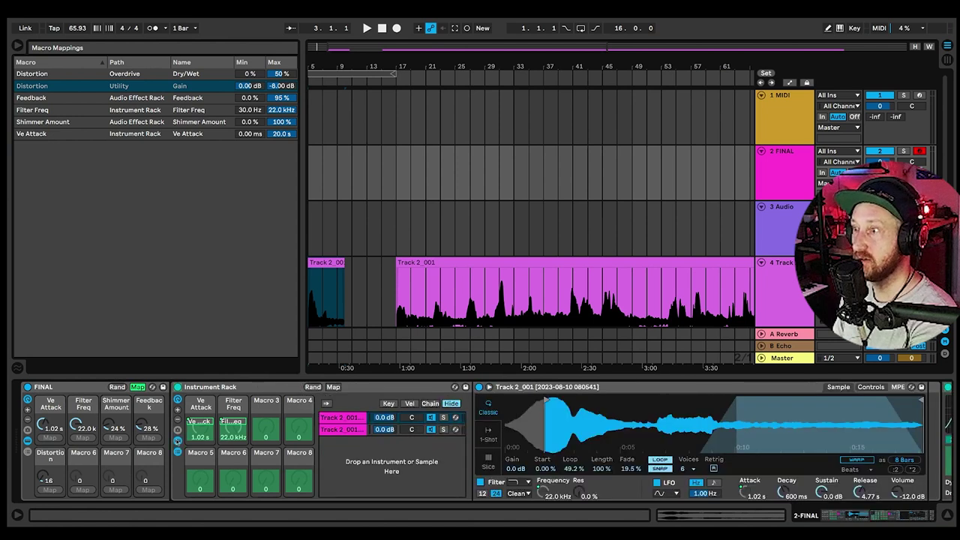
left_click(177, 450)
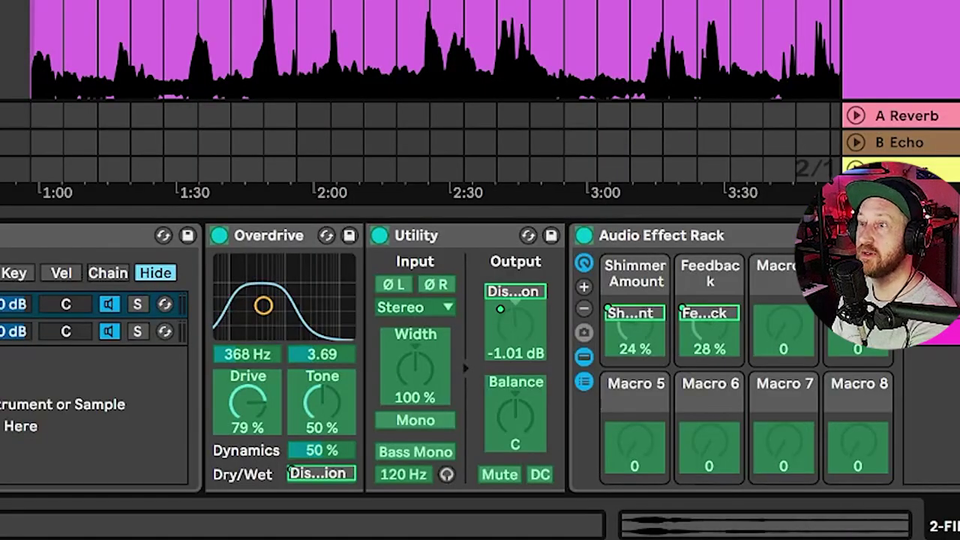
left_click(315, 236)
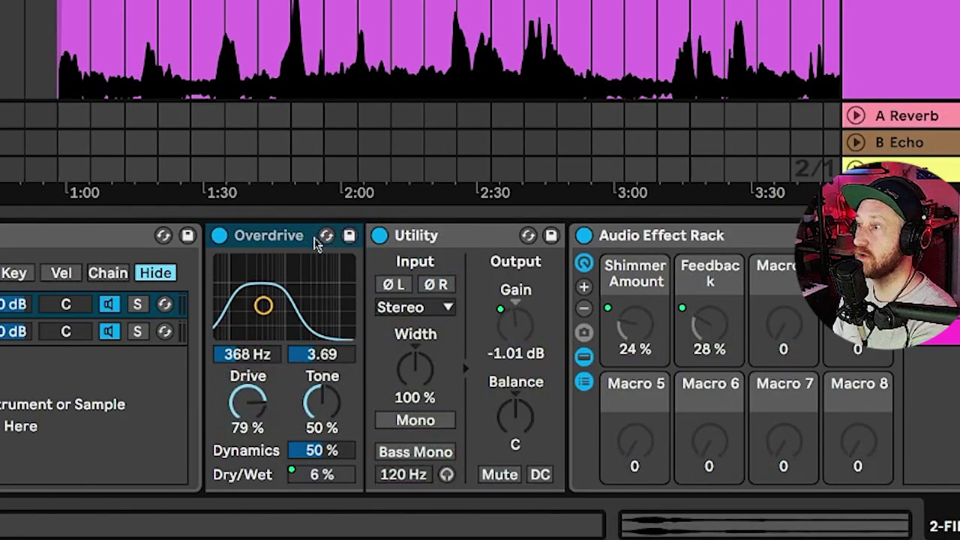
left_click(507, 234)
left_click_drag(2, 330, 1, 263)
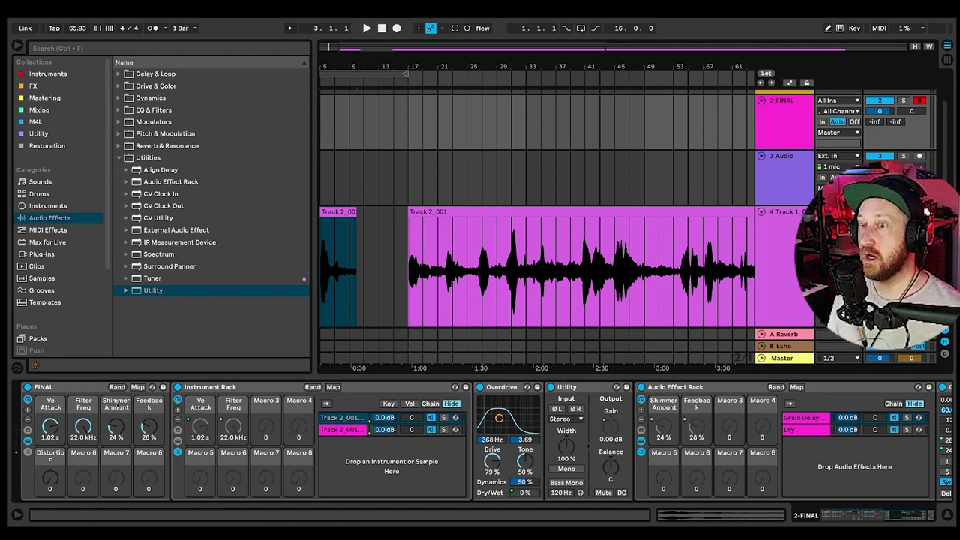
Insert a Limiter after the shimmer Audio Effect Rack, before the last Utility.
left_click_drag(842, 514, 924, 522)
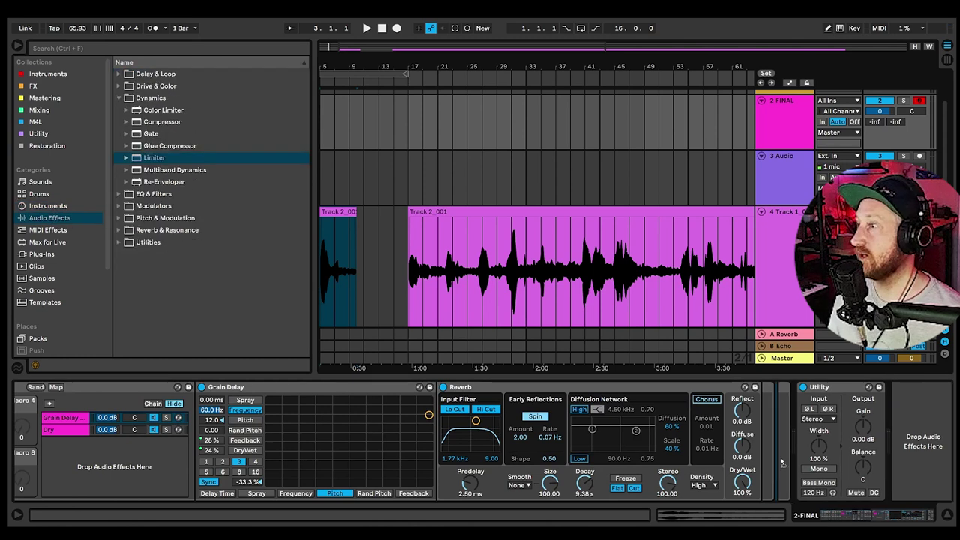
left_click_drag(784, 457, 774, 471)
left_click_drag(895, 515, 818, 517)
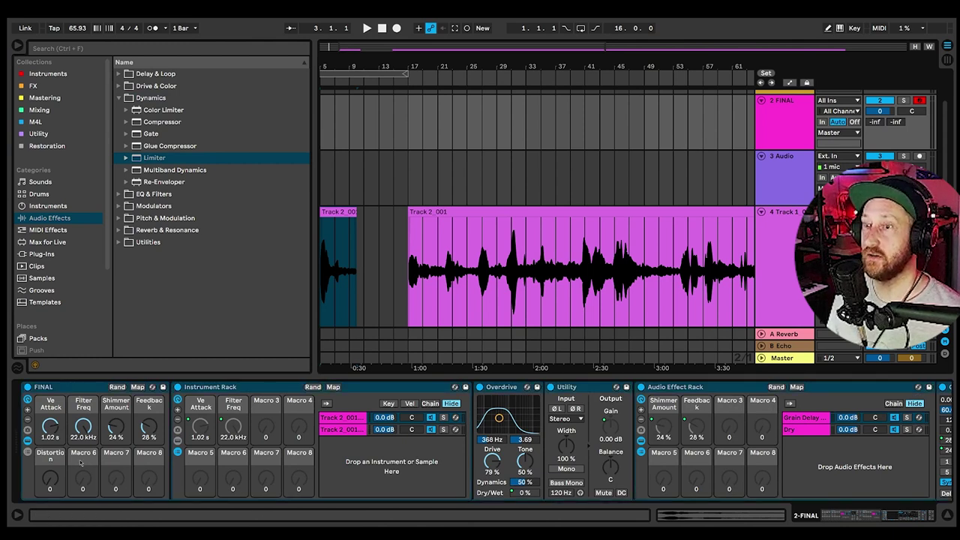
Duplicate the FINAL MIDI track with all its devices.
left_click(342, 430)
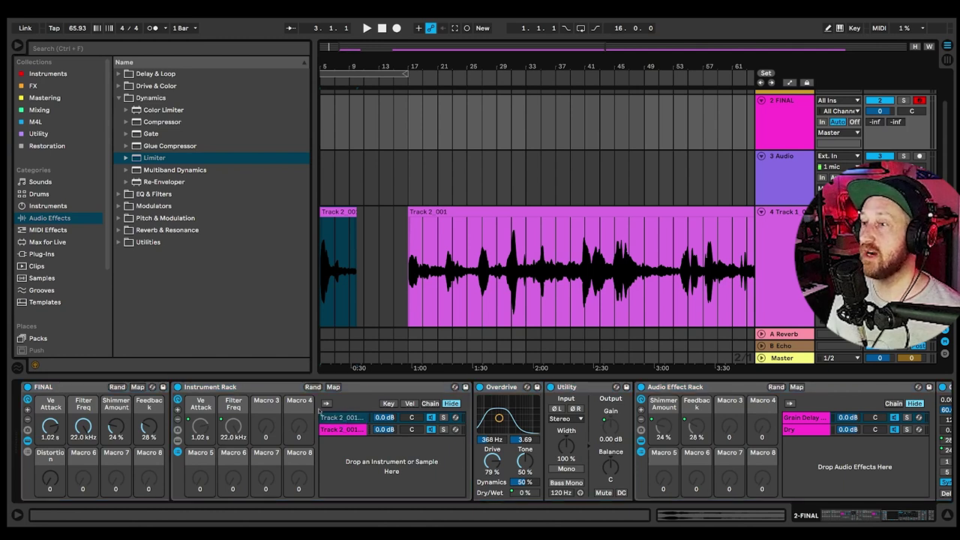
right_click(793, 109)
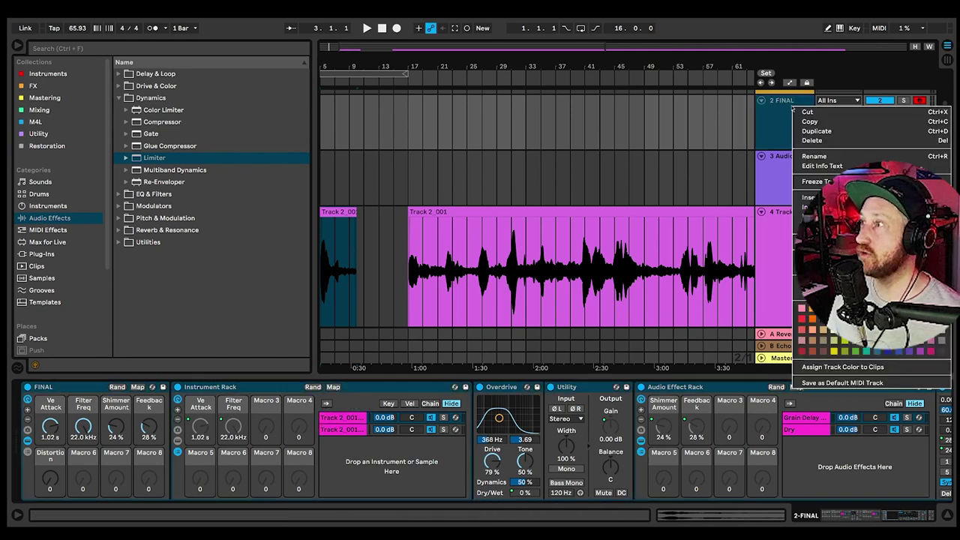
left_click(816, 131)
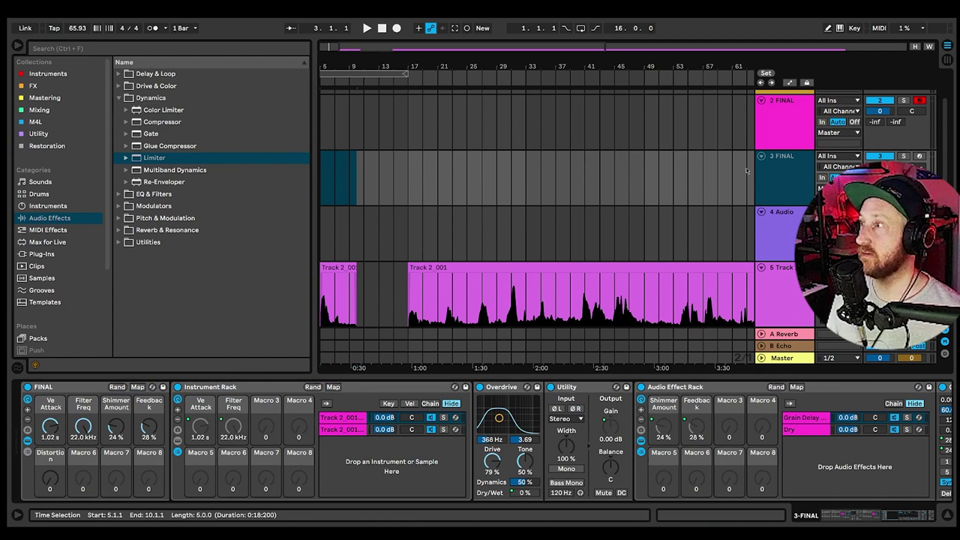
Rename the original FINAL track to 01 and its duplicate to 02.
left_click(765, 131)
key("ctrl+r")
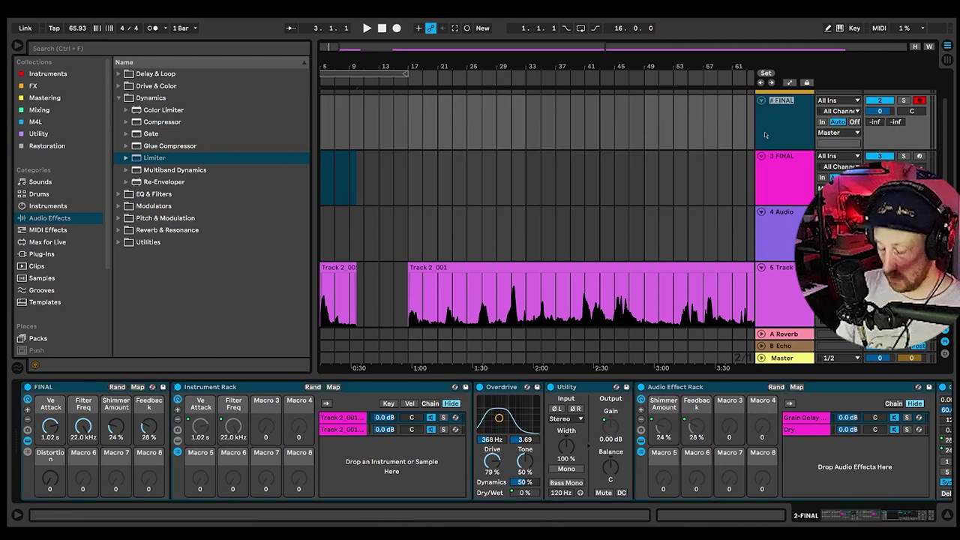
type("01")
key("Return")
left_click(792, 184)
key("ctrl+r")
type("02")
key("Return")
Isolate the note from 90.1.1 to 95.3.1 in the long Track 2_001 clip by deleting the audio before and after it, and play it.
scroll(697, 184, "down", 3)
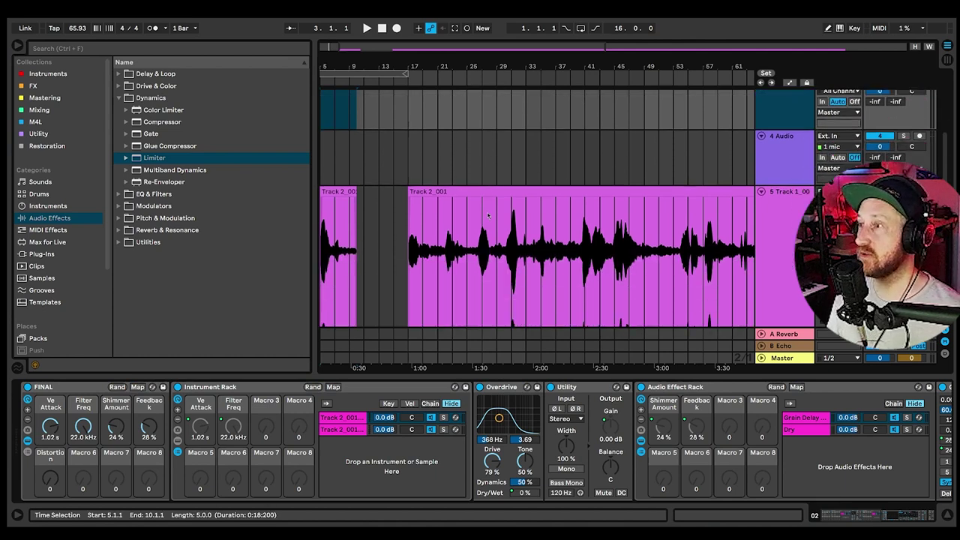
left_click_drag(600, 58, 502, 37)
left_click(495, 234)
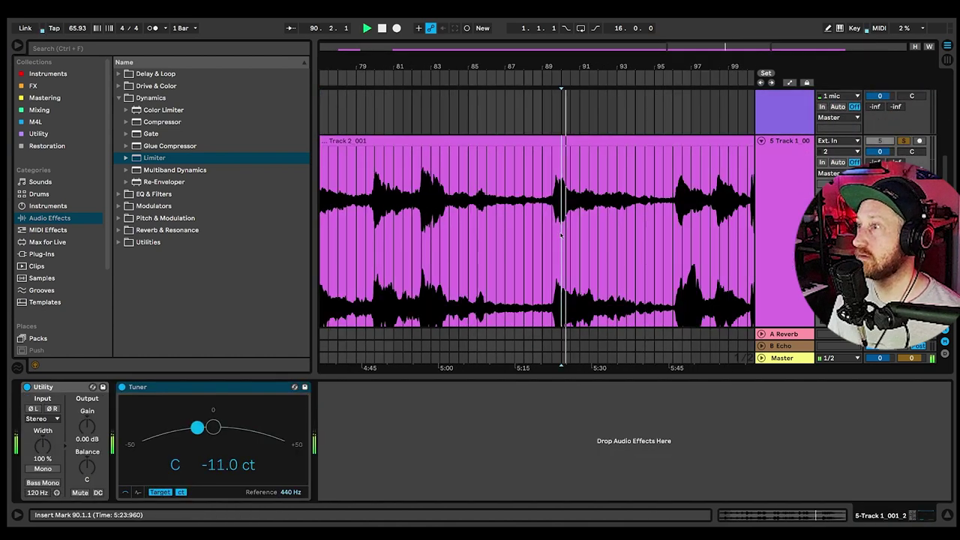
key("space")
left_click_drag(559, 232, 660, 242)
key("ctrl+e")
left_click(547, 141)
key("Delete")
left_click(690, 141)
key("Delete")
left_click(643, 140)
key("space")
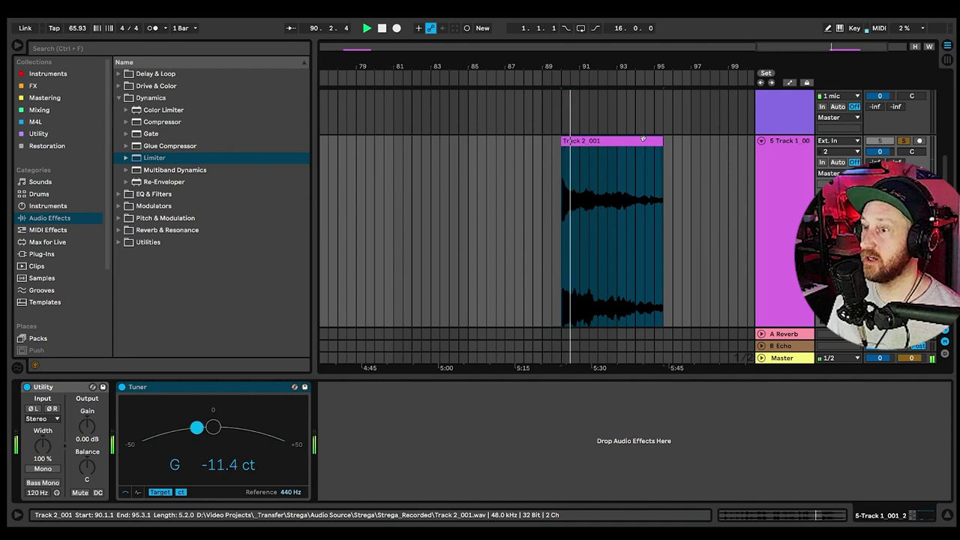
key("space")
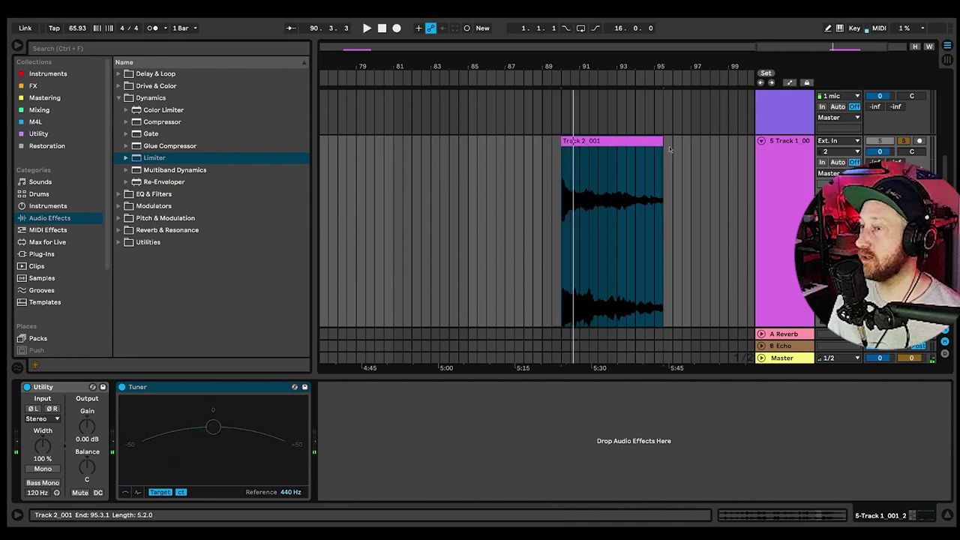
Transpose the isolated Track 2_001 clip by -7 semitones and play it back.
double_click(618, 141)
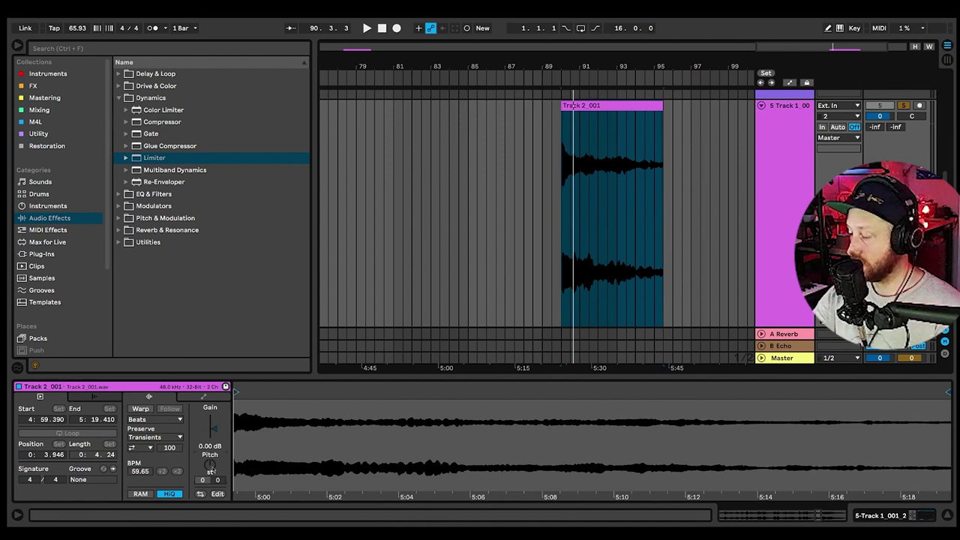
left_click_drag(211, 466, 211, 468)
key("space")
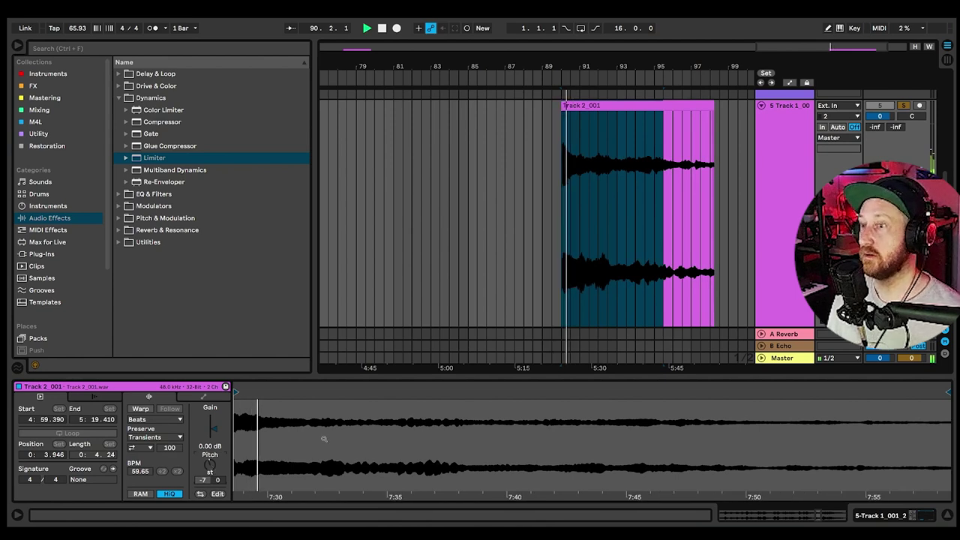
Consolidate the whole transposed clip into a new audio sample.
left_click(665, 114)
left_click(665, 105)
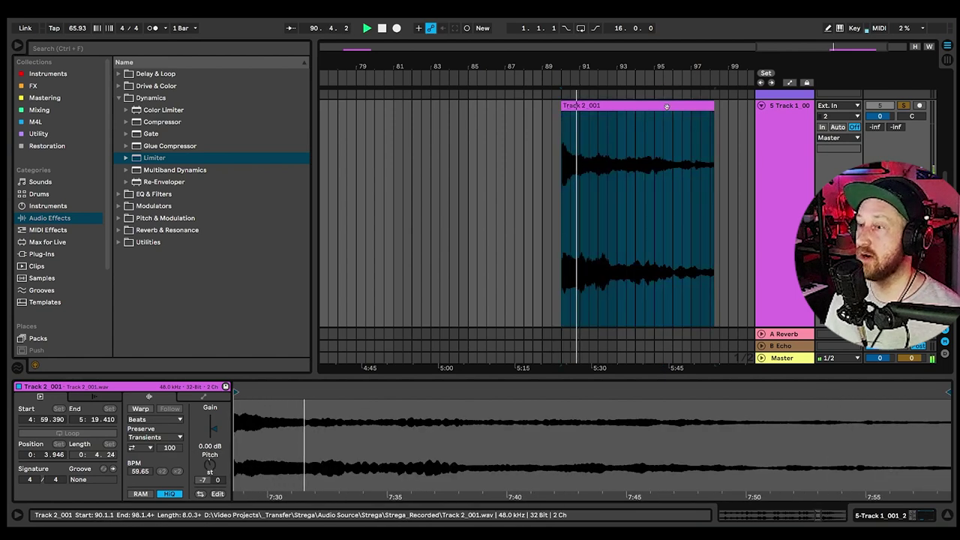
scroll(649, 246, "down", 2)
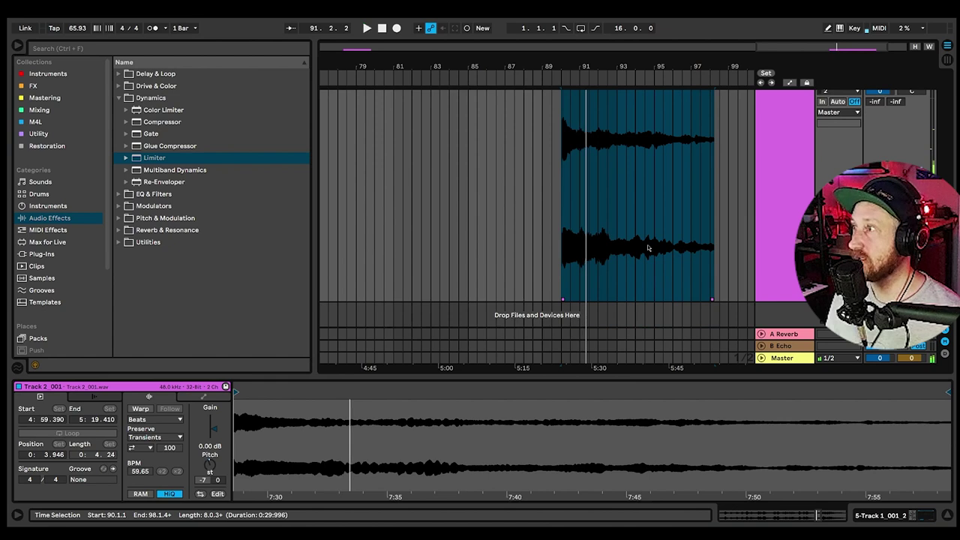
scroll(649, 245, "up", 3)
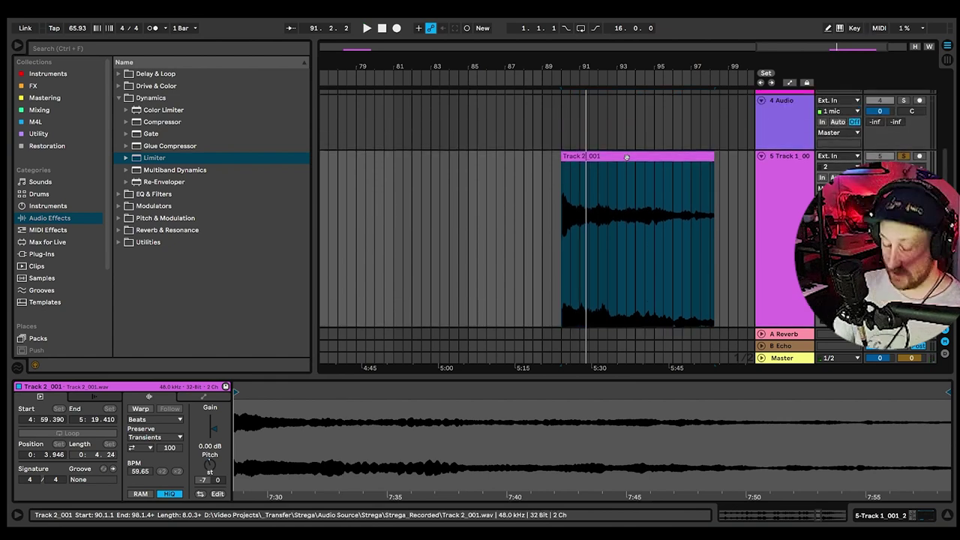
key("ctrl+j")
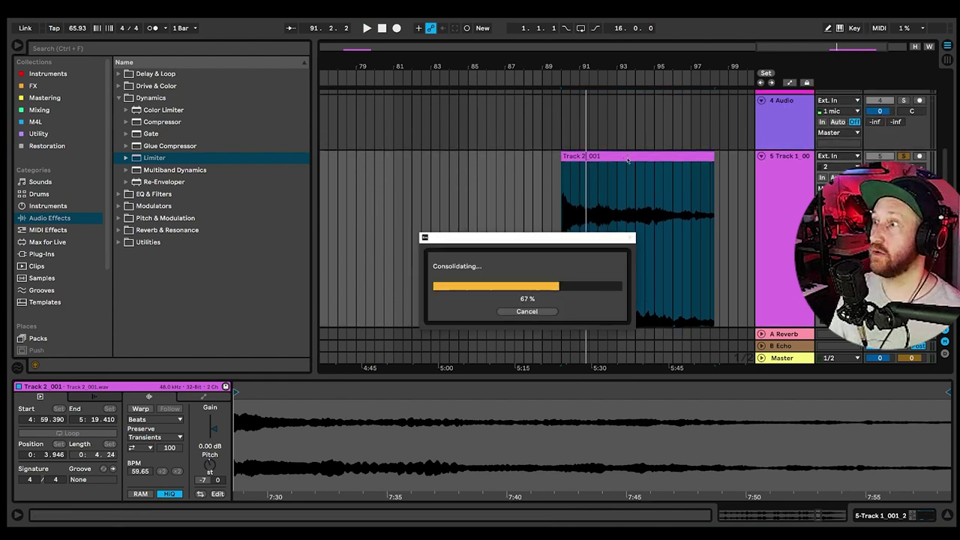
Replace the sample in the first Instrument Rack chain of track 02 with the consolidated Track 2_001 clip.
scroll(620, 256, "up", 3)
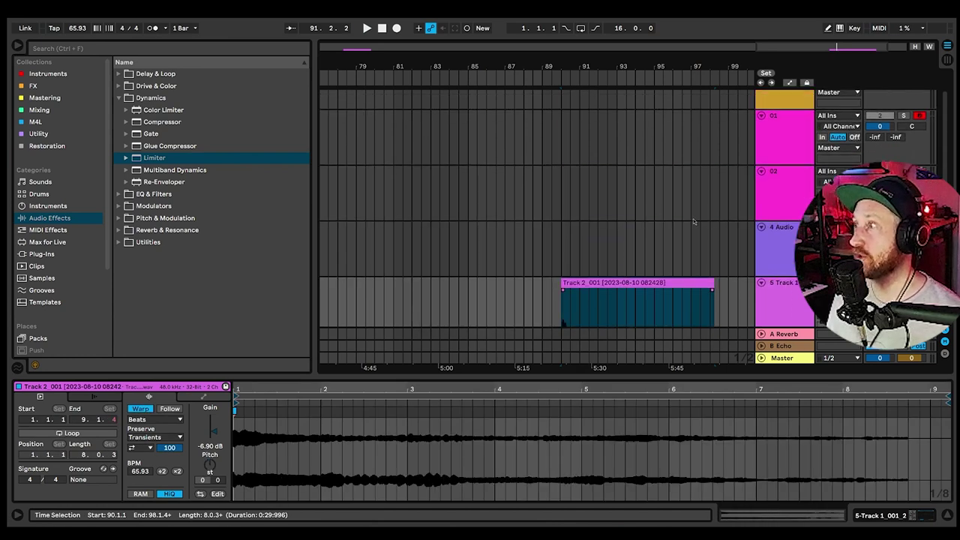
double_click(785, 181)
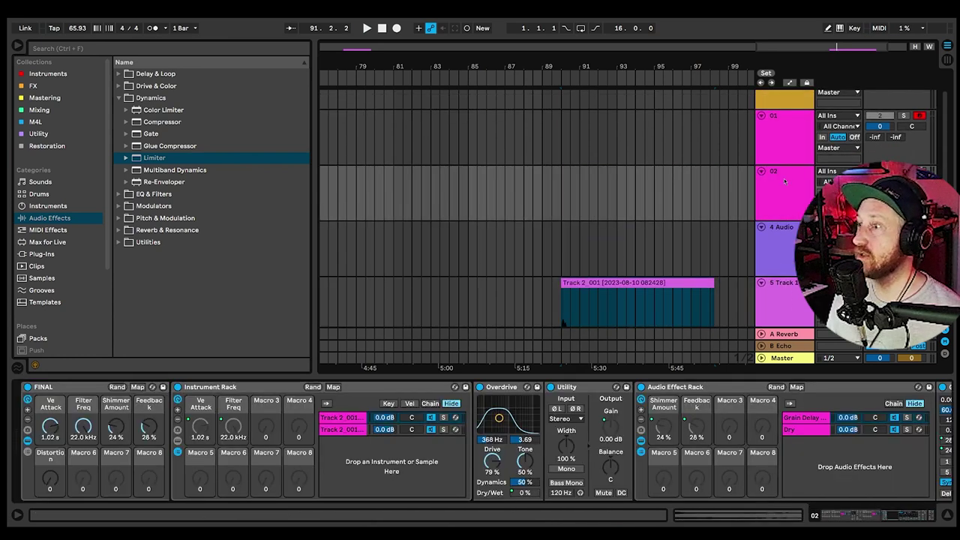
double_click(340, 419)
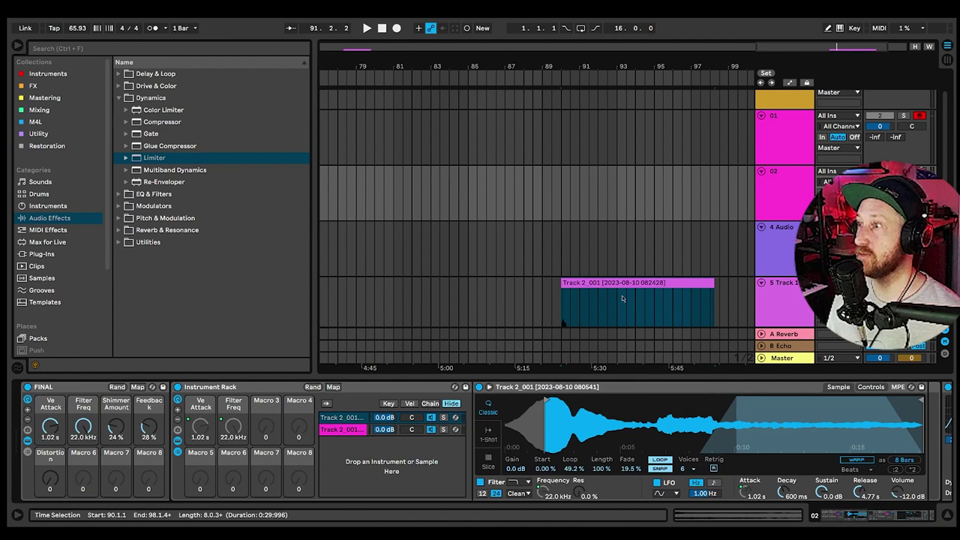
scroll(623, 296, "down", 2)
left_click_drag(620, 244, 591, 416)
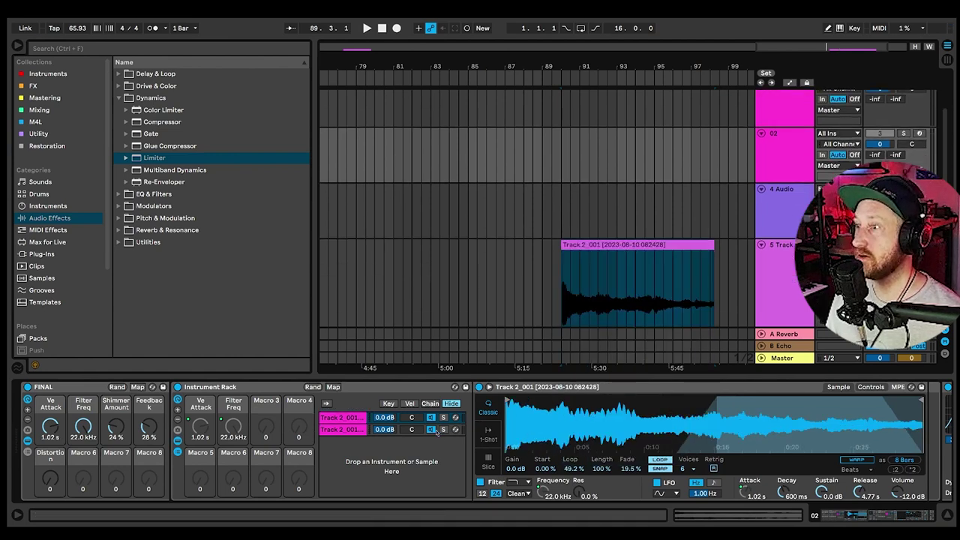
Replace the sample in the second Instrument Rack chain of track 02 with the consolidated Track 2_001 clip and normalize its volume.
left_click(359, 431)
left_click_drag(644, 253, 675, 417)
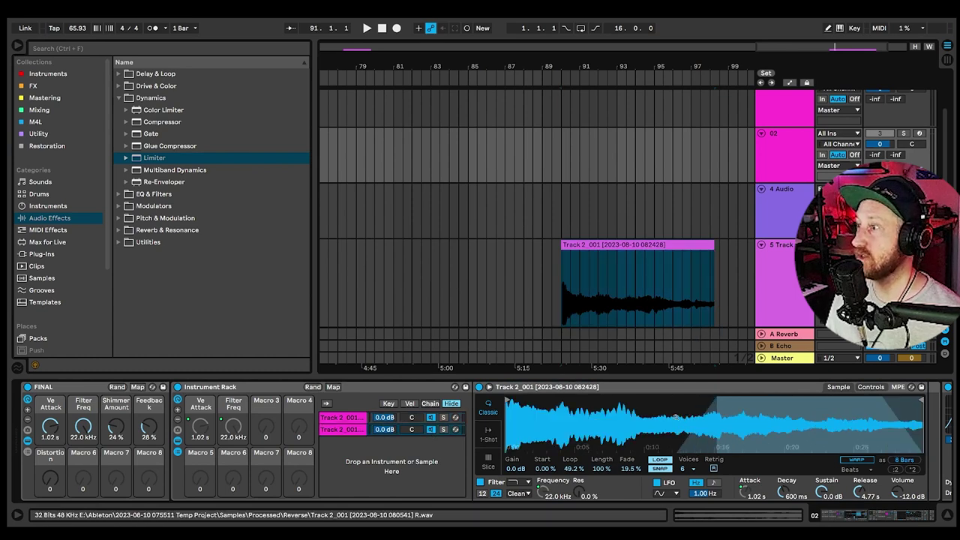
right_click(619, 426)
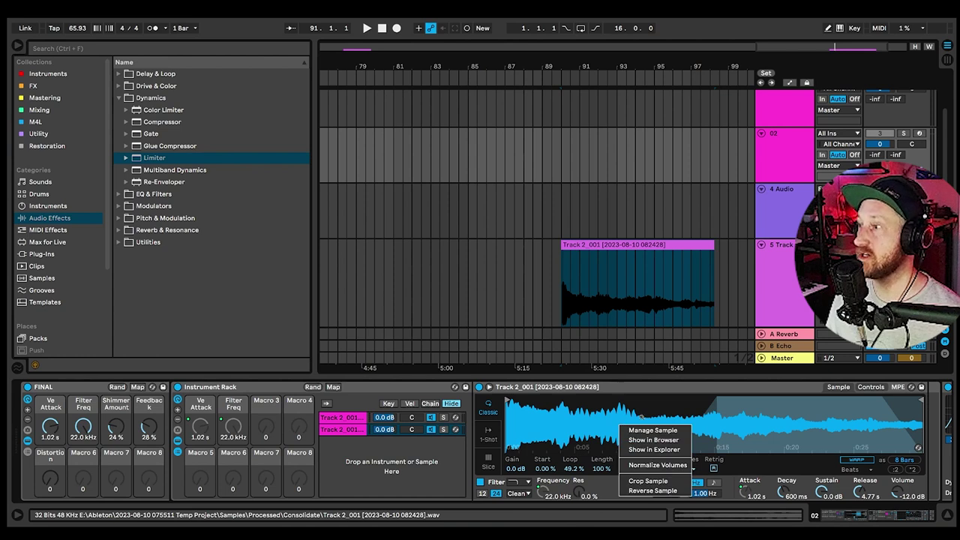
left_click(649, 465)
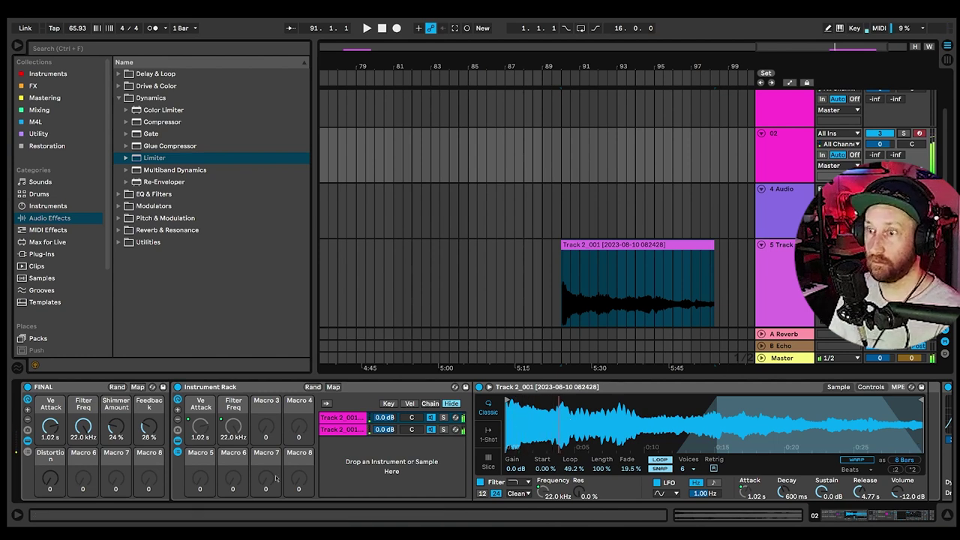
Set the FINAL rack's Shimmer Amount macro to 33 % and its Ve Attack macro to 353 ms on track 02.
left_click_drag(115, 428, 114, 456)
left_click_drag(55, 429, 54, 487)
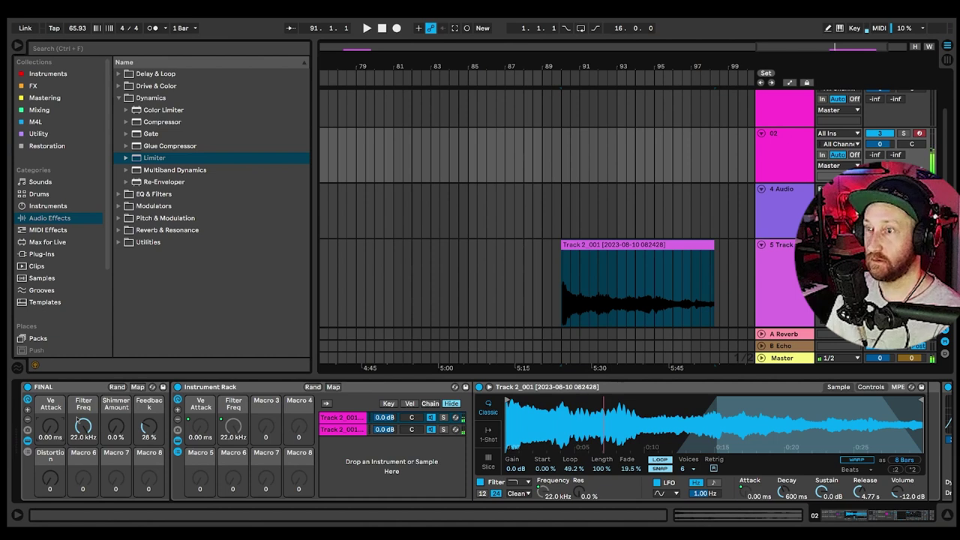
left_click_drag(112, 427, 113, 409)
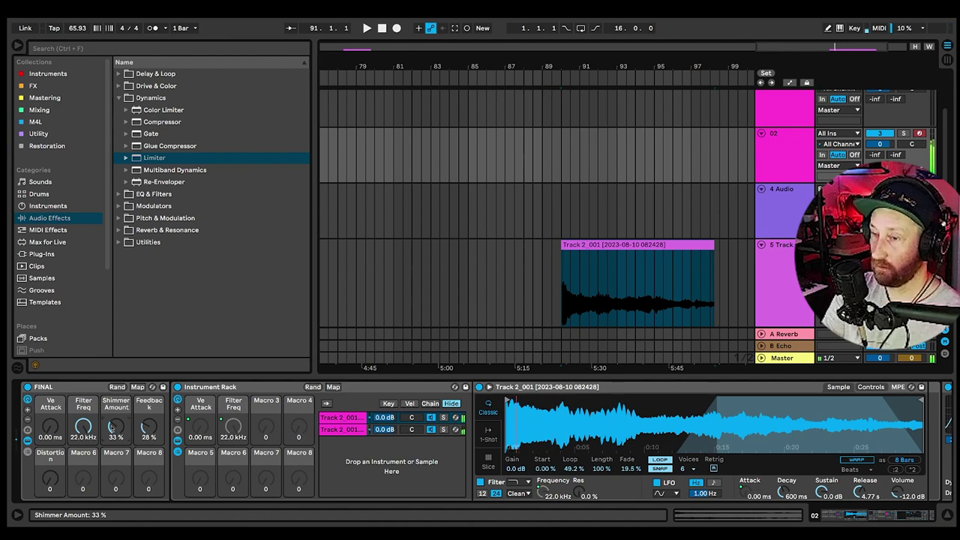
left_click_drag(50, 427, 50, 394)
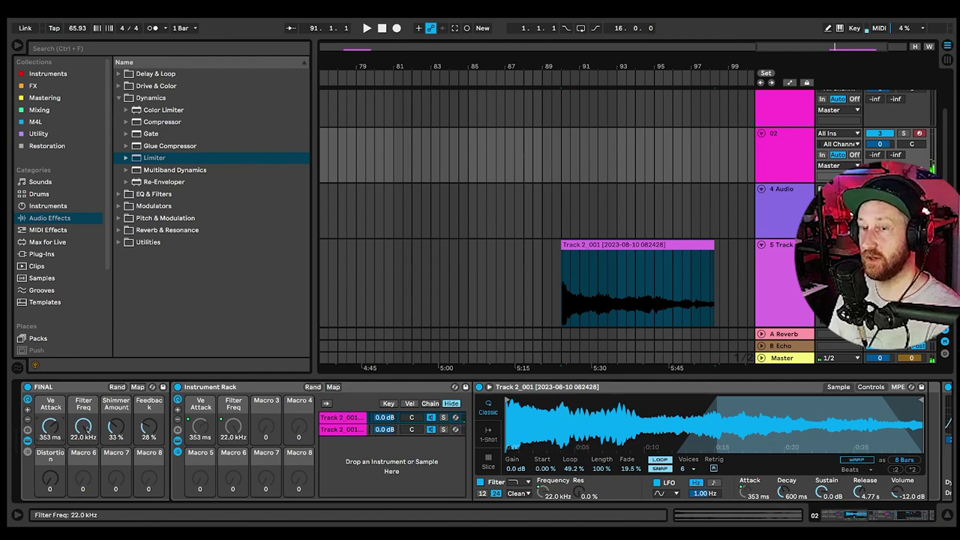
Set the FINAL rack's Filter Freq to 175 Hz, Distortion to 127 and Shimmer Amount to 9.4 %, and hide its devices.
mouse_move(84, 426)
left_mouse_down()
mouse_move(83, 462)
mouse_move(49, 466)
mouse_move(49, 446)
mouse_move(83, 419)
left_mouse_up()
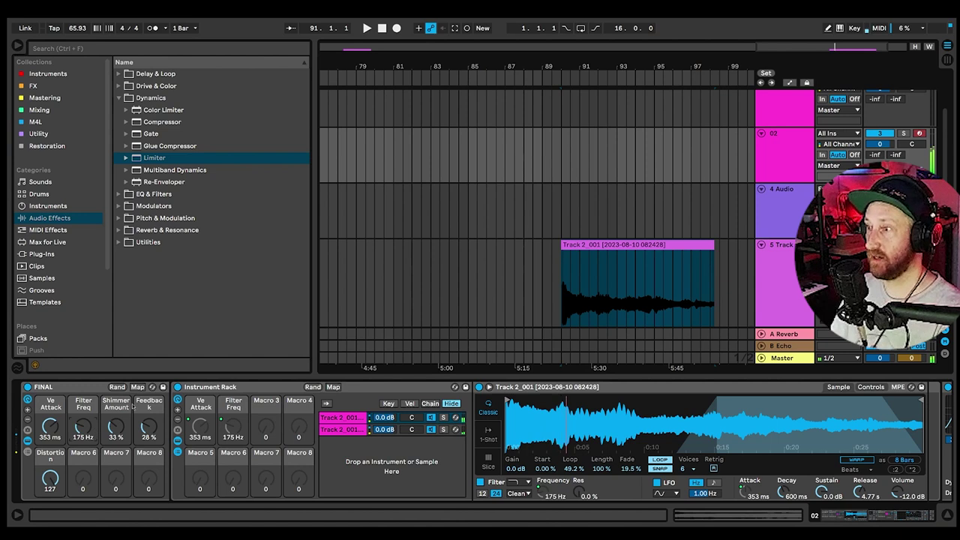
left_click_drag(116, 426, 148, 446)
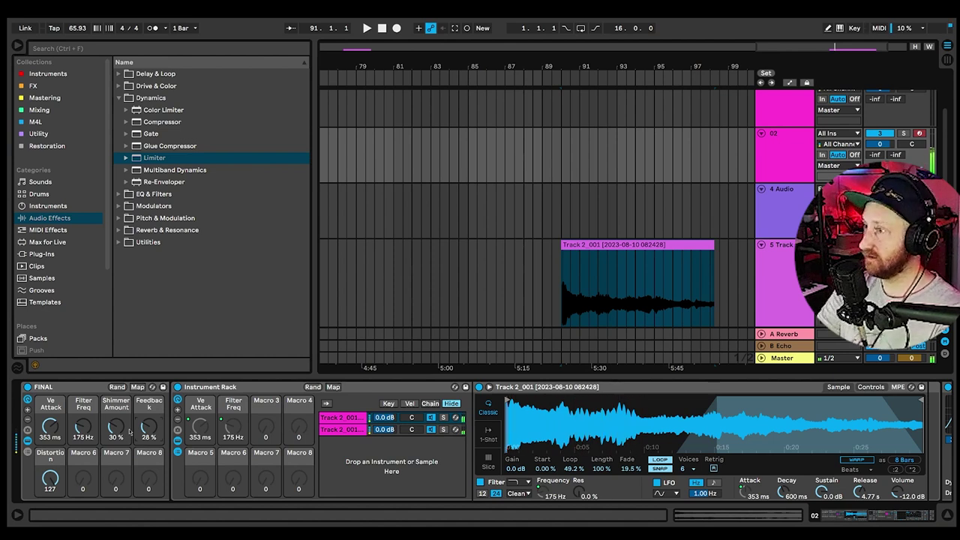
left_click_drag(130, 431, 130, 480)
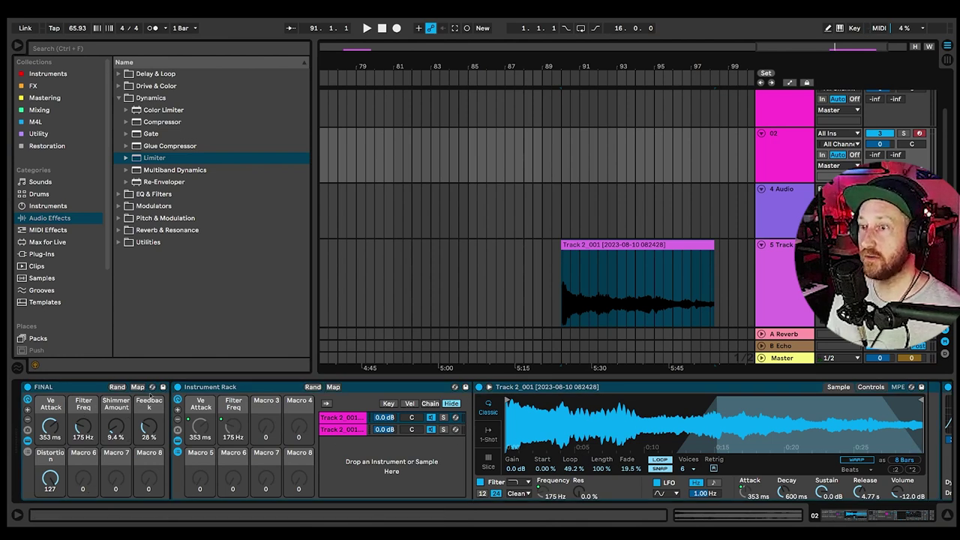
left_click(28, 443)
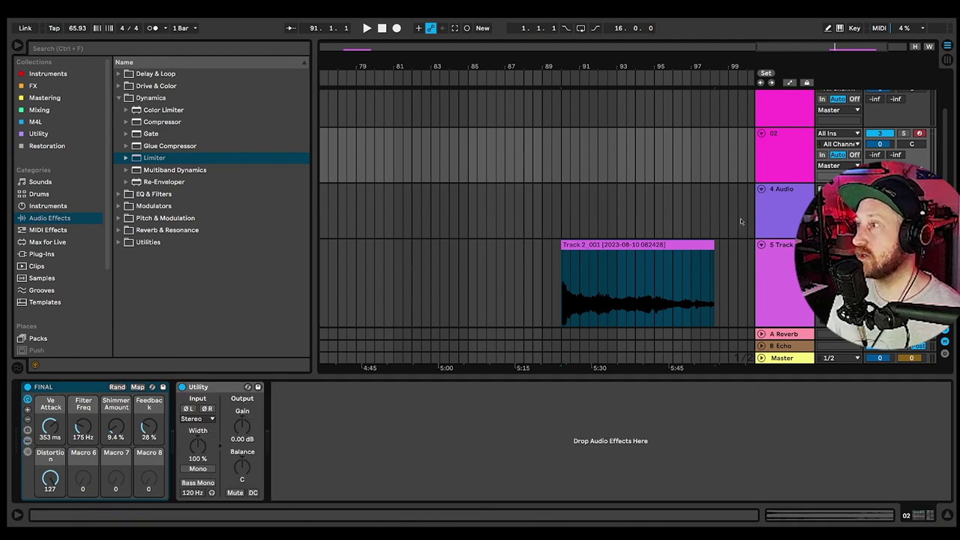
Group the two Track 2_001 chains of track 01's Instrument Rack into one nested rack chain.
left_click(784, 255)
scroll(783, 215, "up", 3)
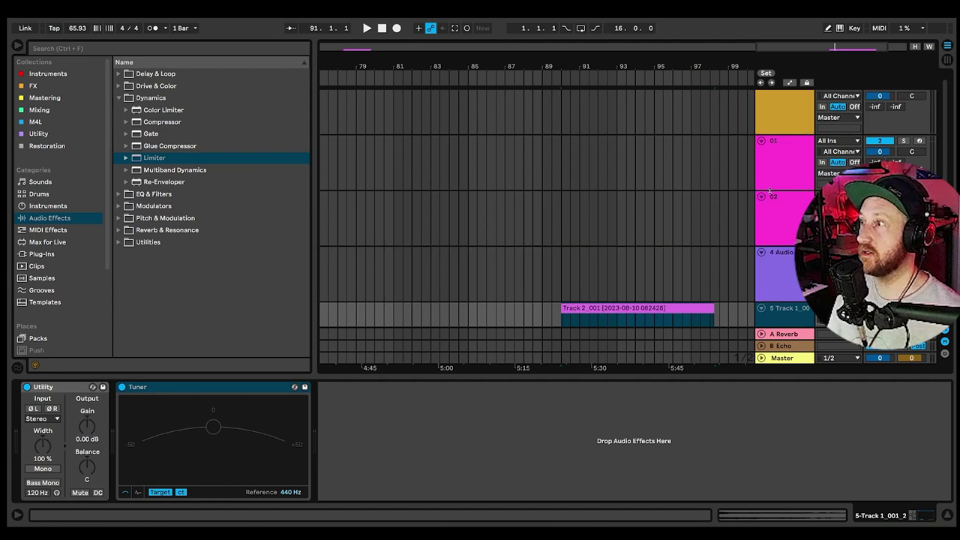
left_click(784, 162)
left_click(784, 114)
left_click(785, 159)
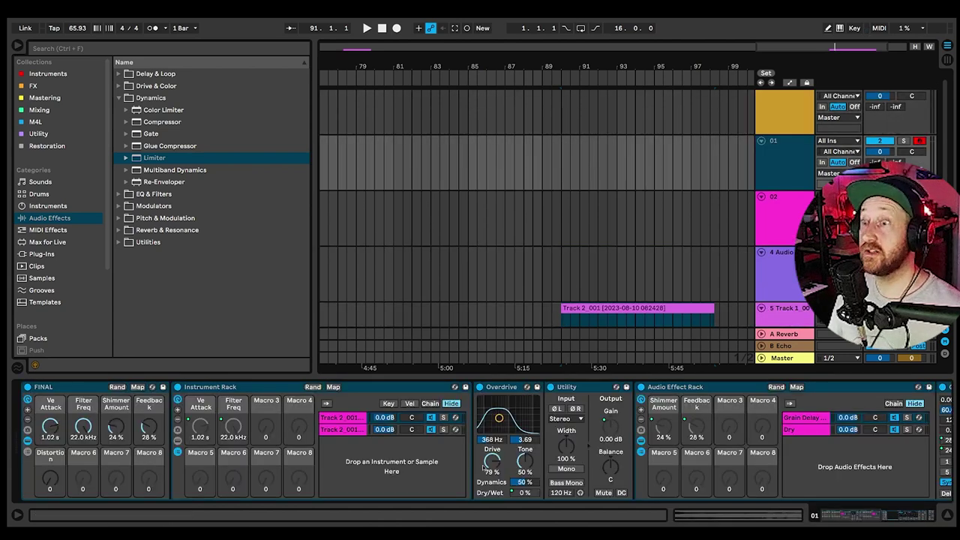
left_click(97, 477)
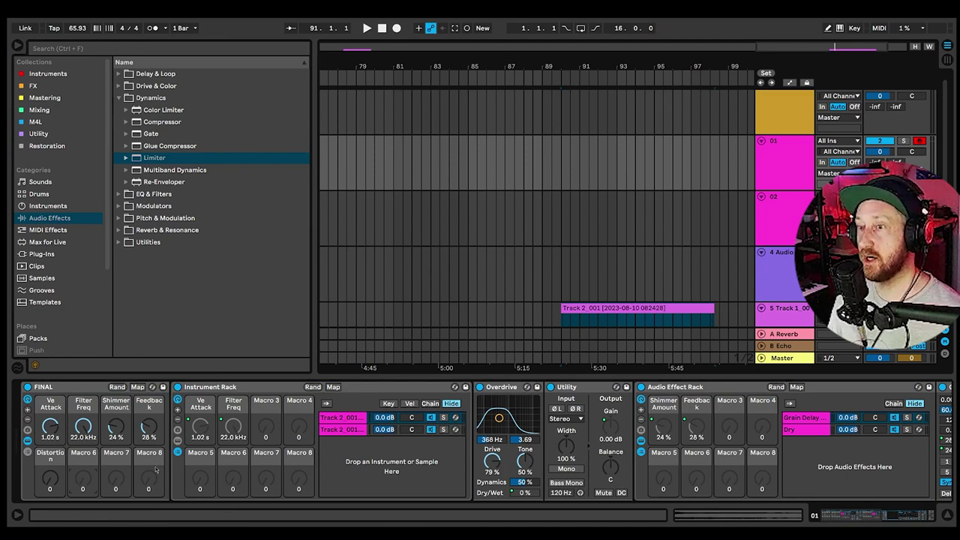
left_click(349, 469)
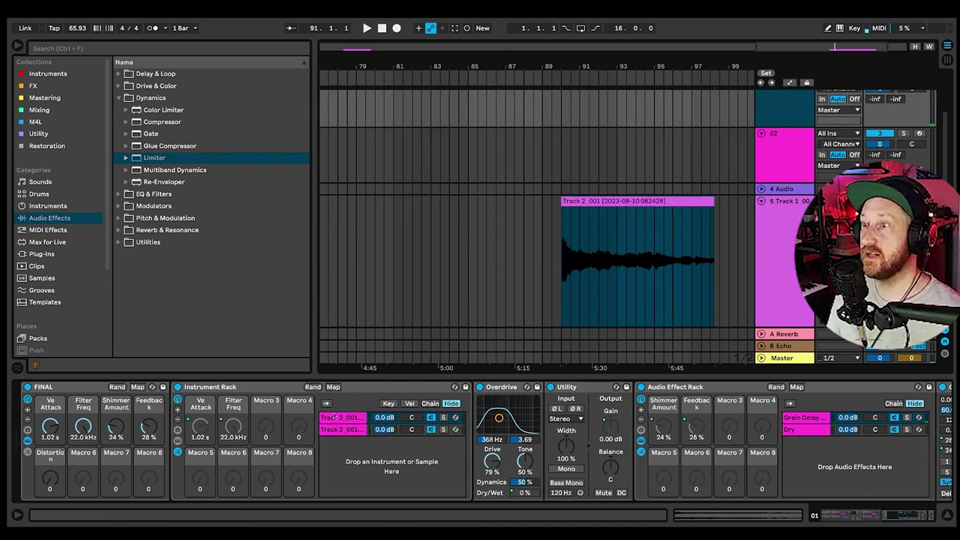
left_click(338, 416)
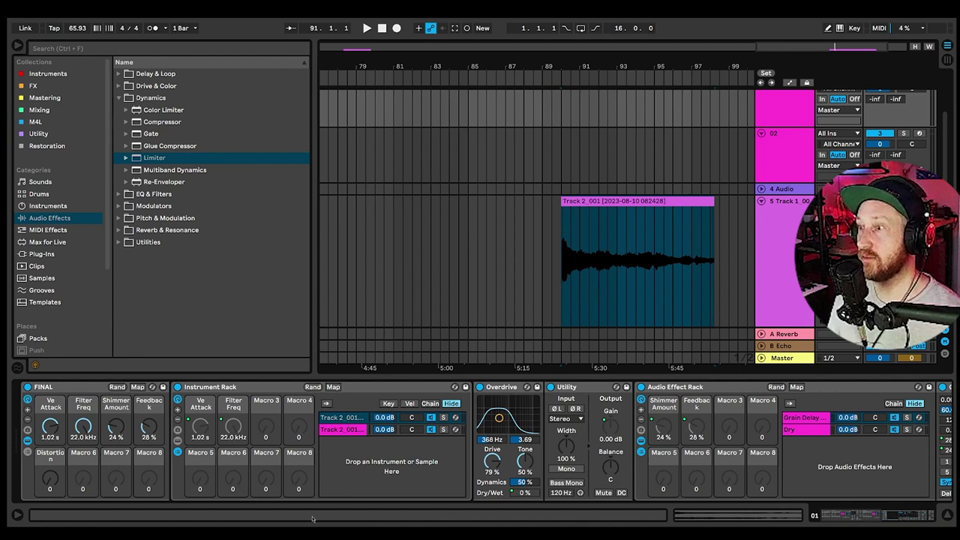
left_click(323, 440)
right_click(345, 423)
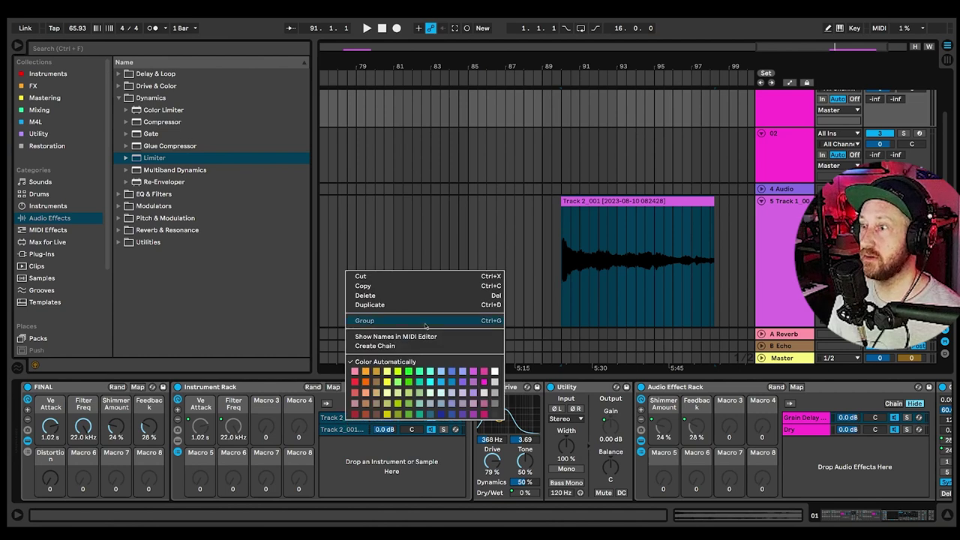
left_click(424, 323)
Rename the grouped Instrument Rack chain as Original.
left_click(193, 418)
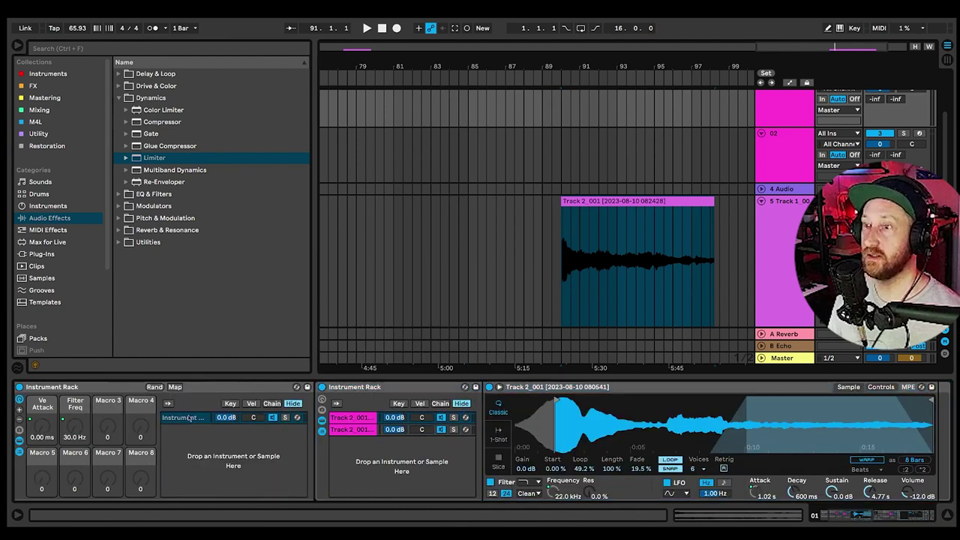
key("ctrl+r")
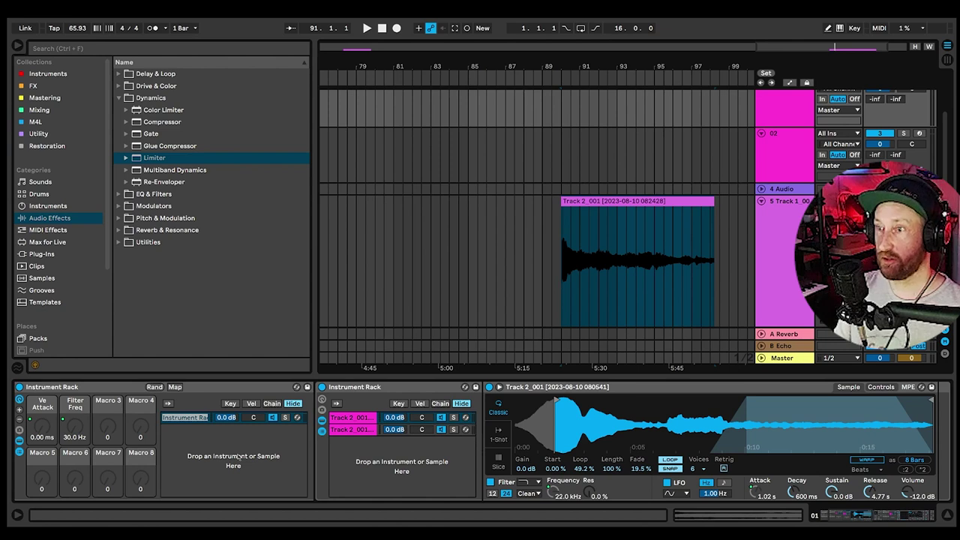
type("OR")
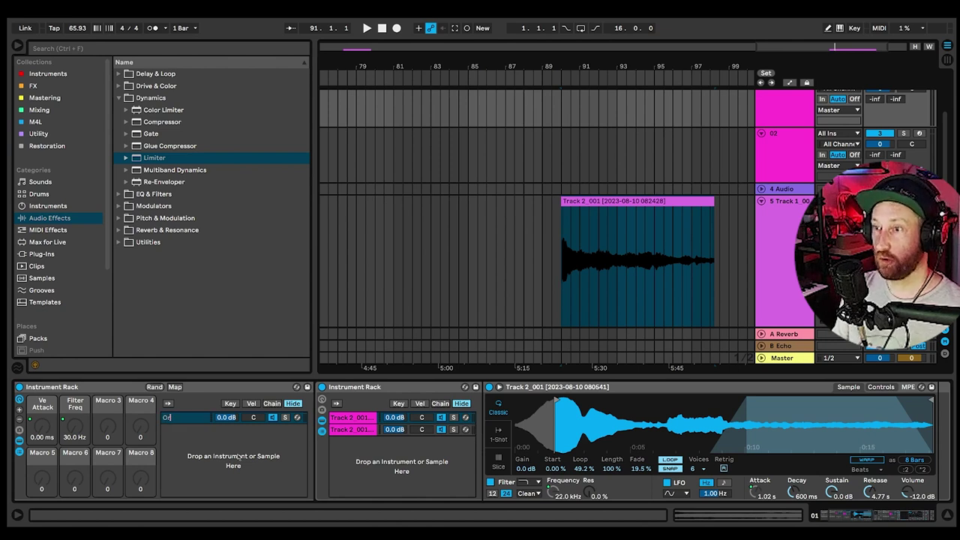
type("iginal")
key("Return")
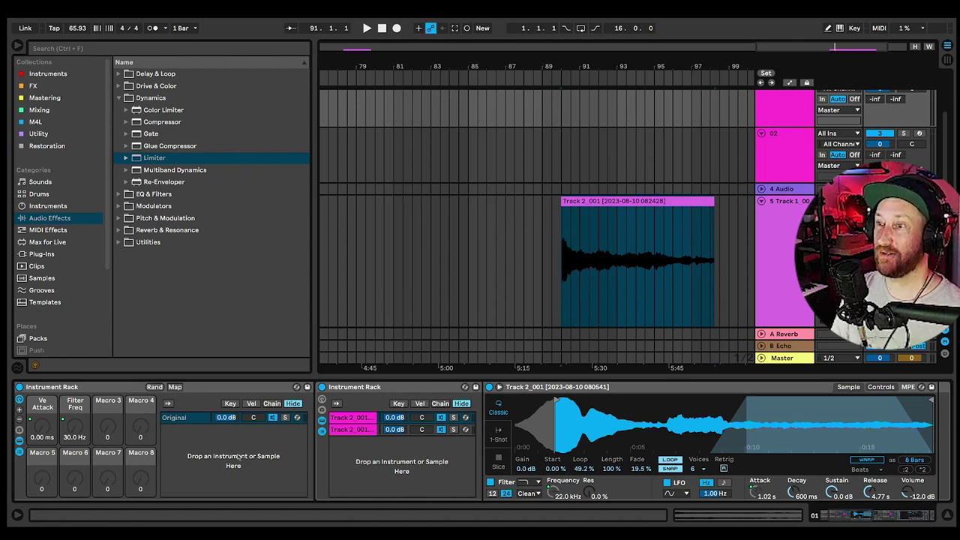
Duplicate the Original chain and give the copy a name beginning with "New".
scroll(239, 457, "right", 1)
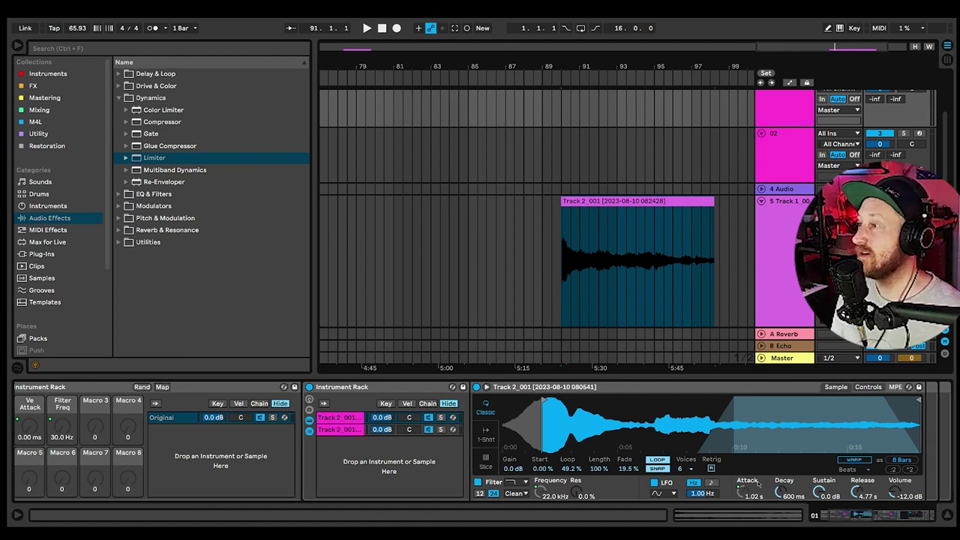
left_click(900, 515)
left_click_drag(894, 516, 805, 526)
left_click(502, 421)
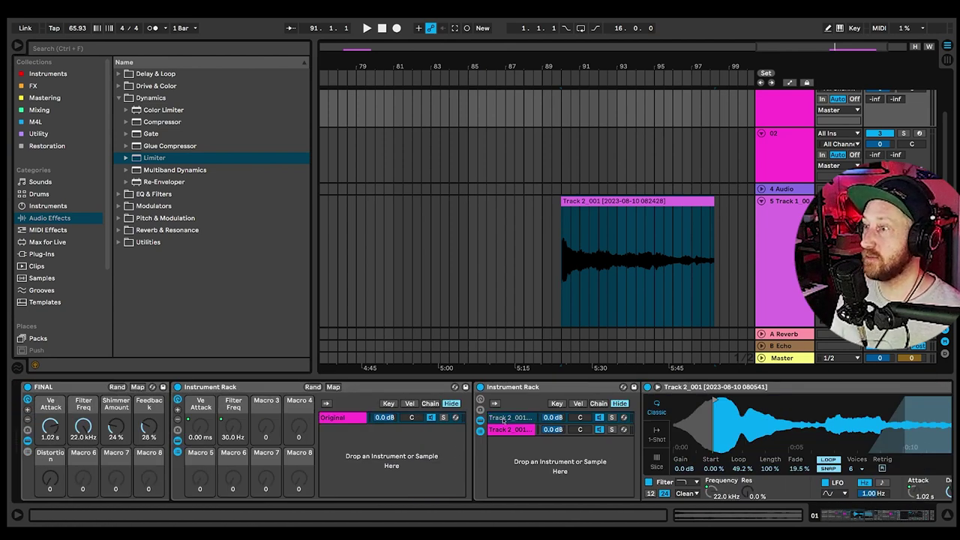
right_click(348, 418)
left_click(371, 283)
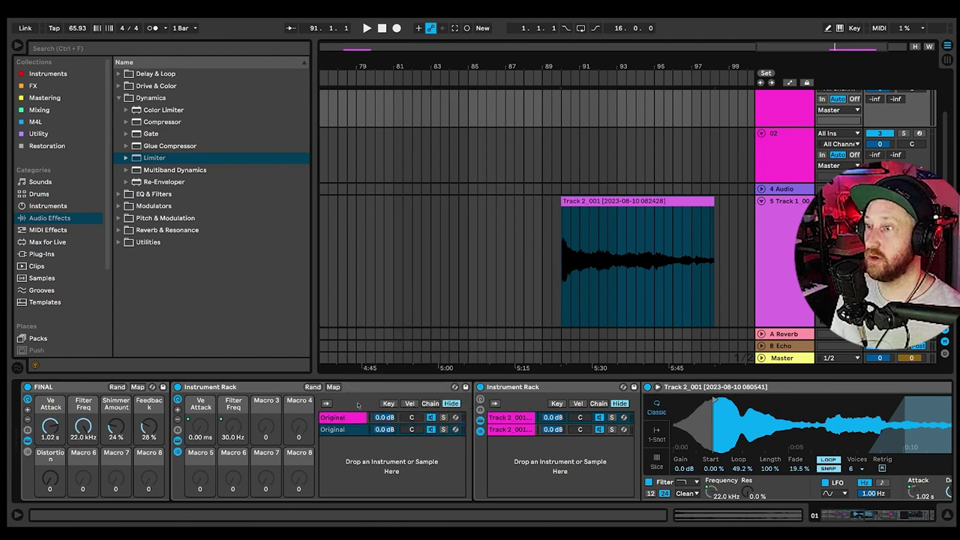
key("ctrl+r")
type("New")
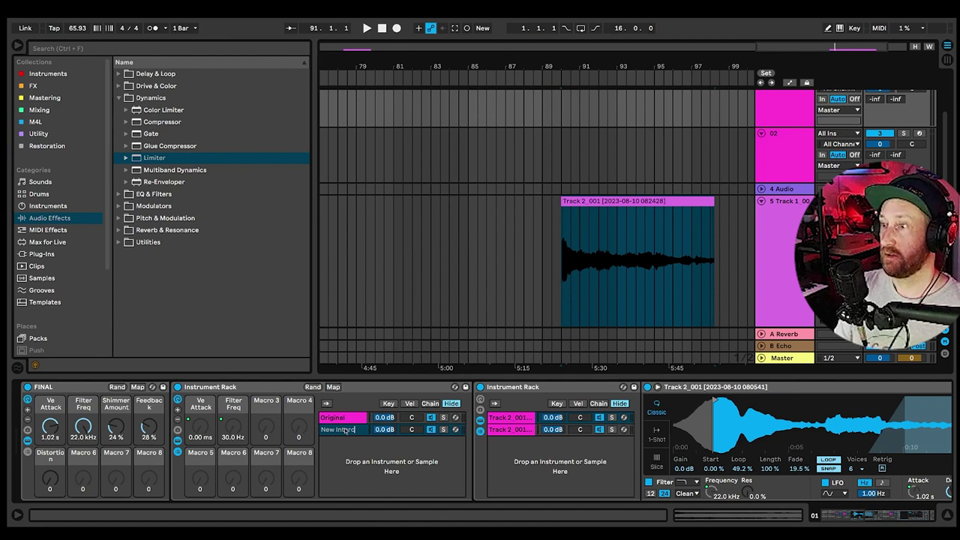
key("Return")
Transpose the sample in the duplicated rack's first Track 2_001 chain by +19 semitones.
left_click(513, 420)
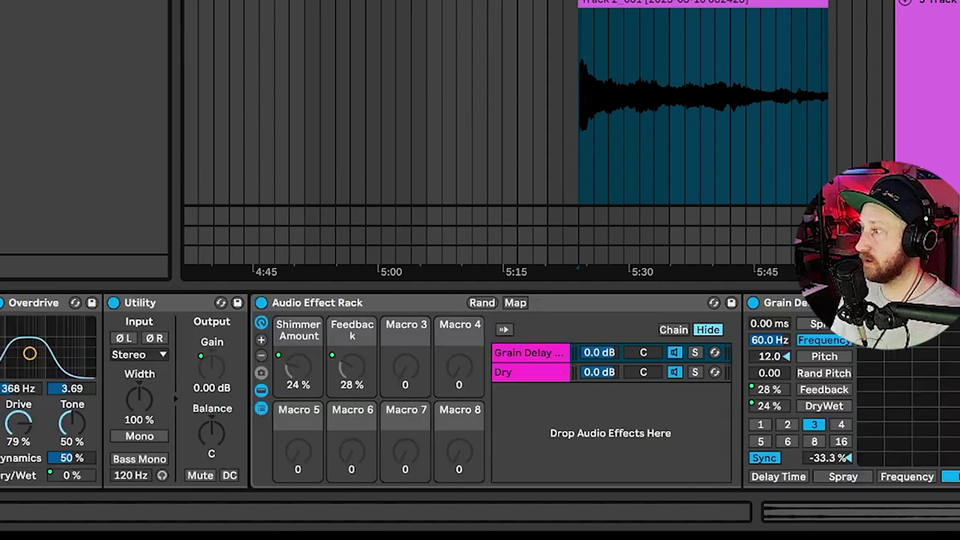
scroll(405, 390, "left", 15)
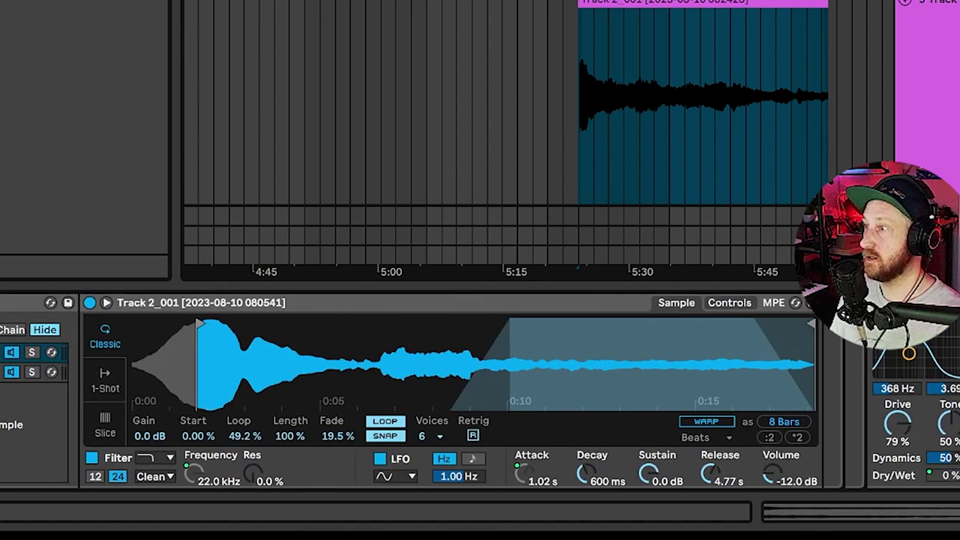
left_click(739, 306)
left_click(715, 425)
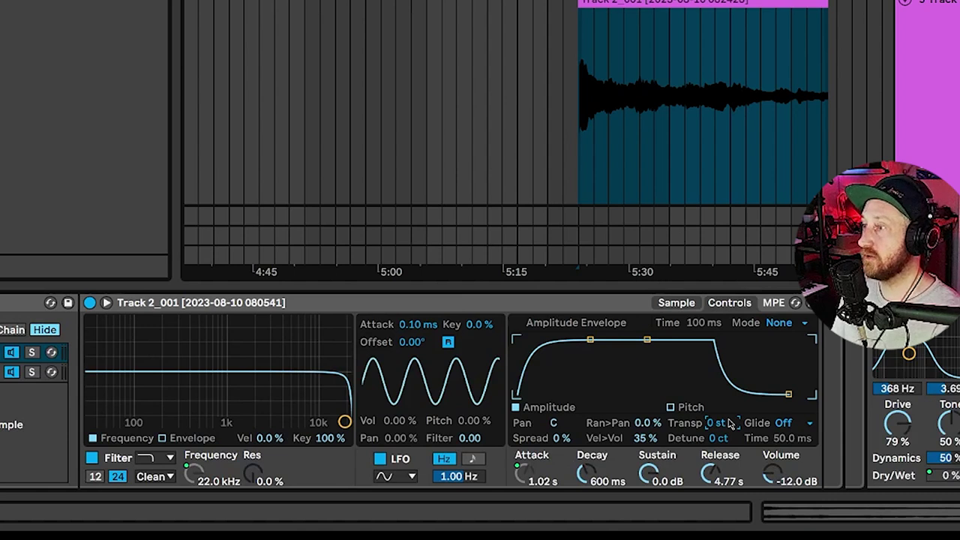
type("12")
key("Return")
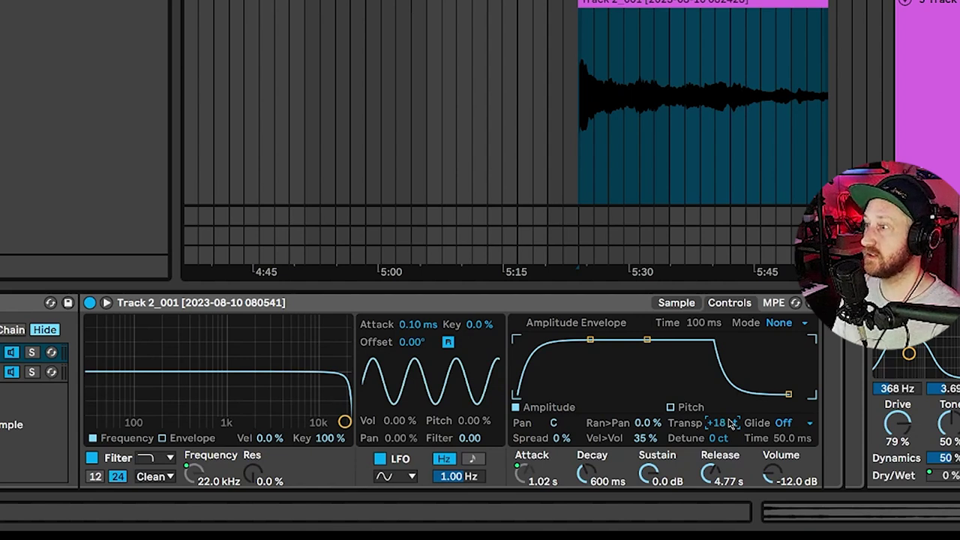
Solo the transposed first chain, add an EQ Three after its sampler and lower the low-band gain to -23.4 dB.
left_click(33, 354)
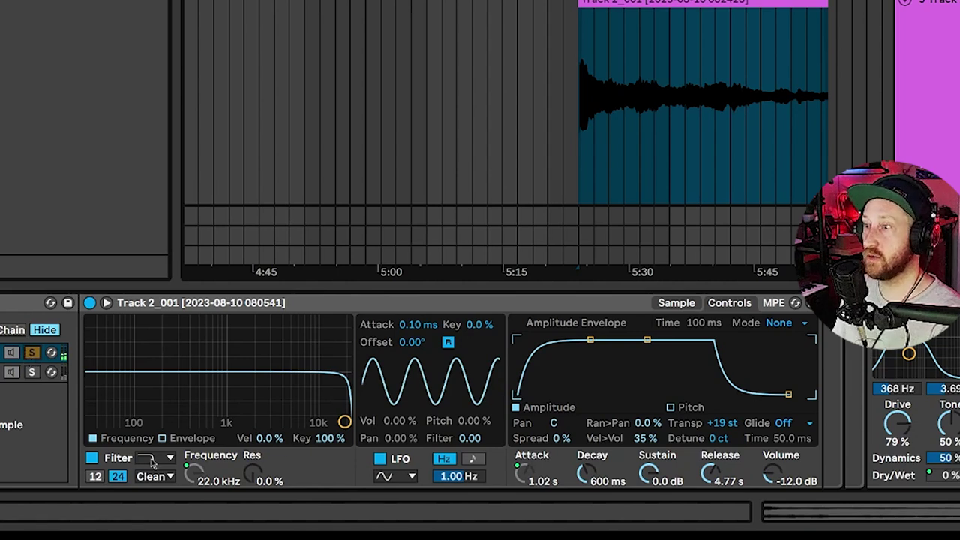
left_click(150, 459)
left_click(230, 466)
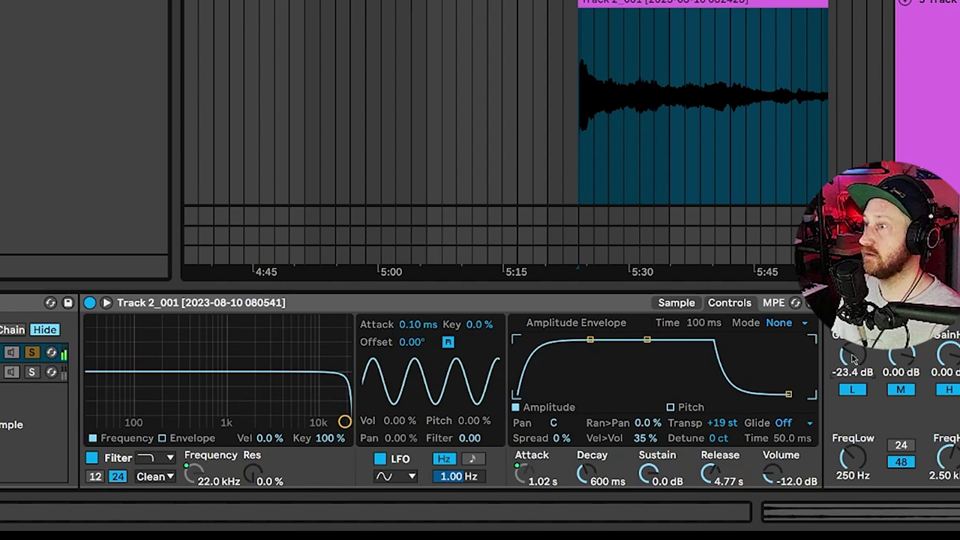
Solo the reversed-sample chain, copy the EQ Three from the first chain into it and set its low-band gain to -36.6 dB.
left_click(31, 372)
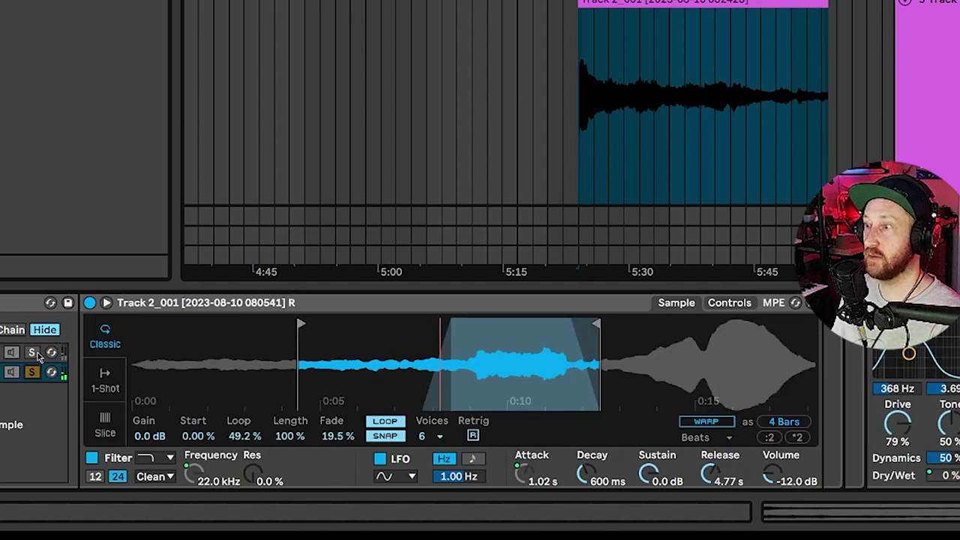
left_click(38, 357)
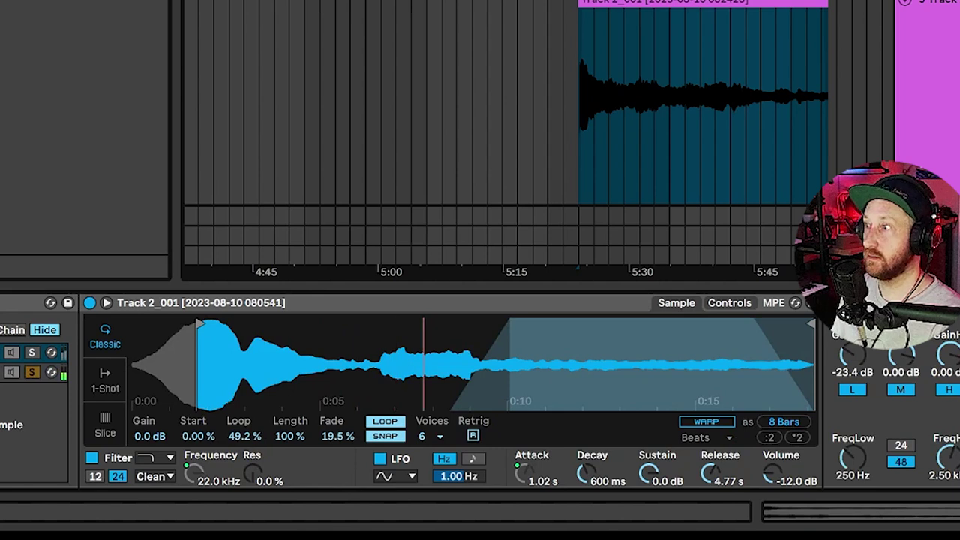
left_click(4, 372)
left_click(4, 352)
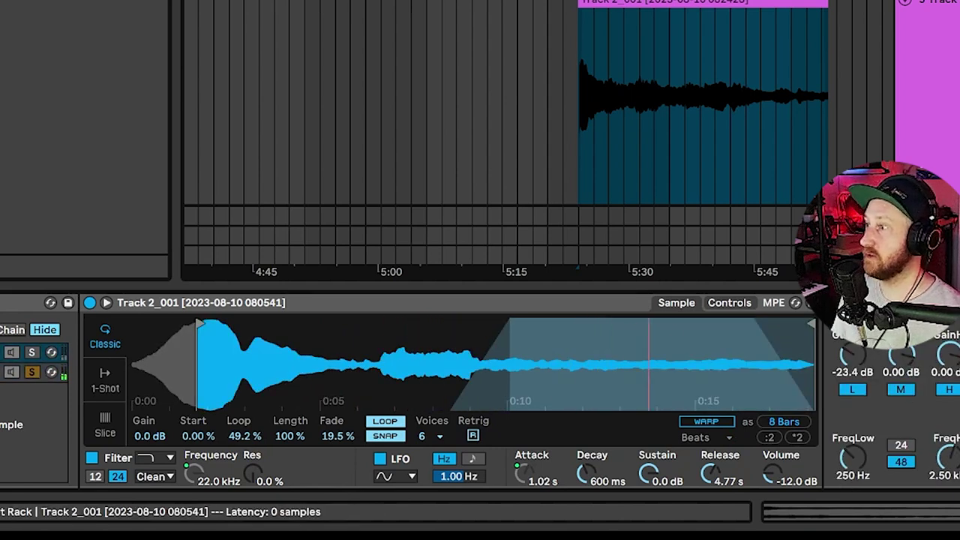
left_click(4, 372)
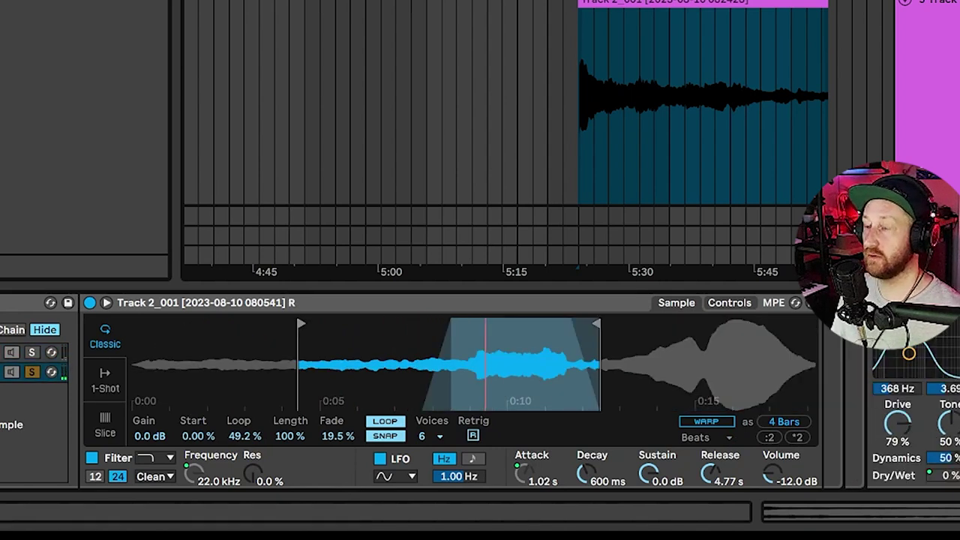
double_click(834, 351)
left_click_drag(852, 354, 852, 362)
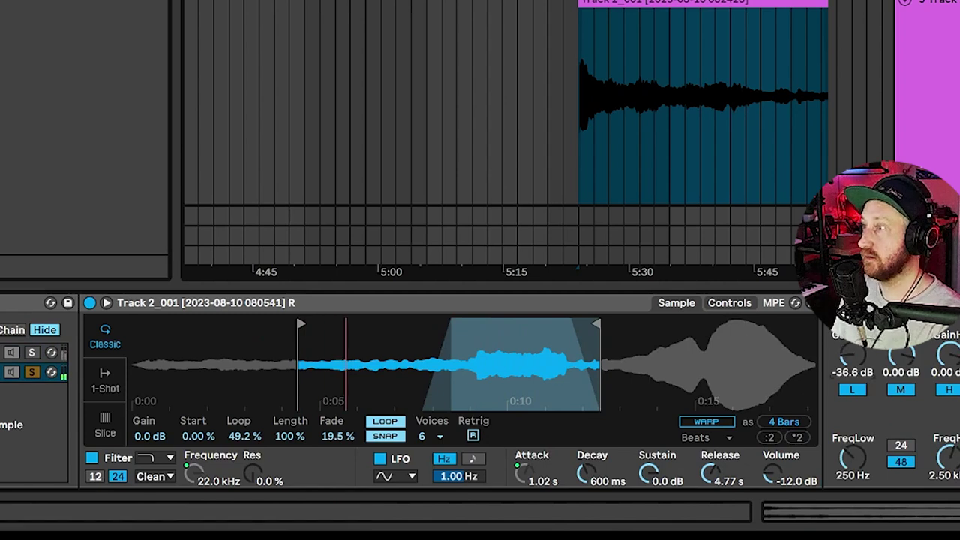
Set the transposition of the reversed sample in the duplicated rack to +38 st.
left_click(729, 302)
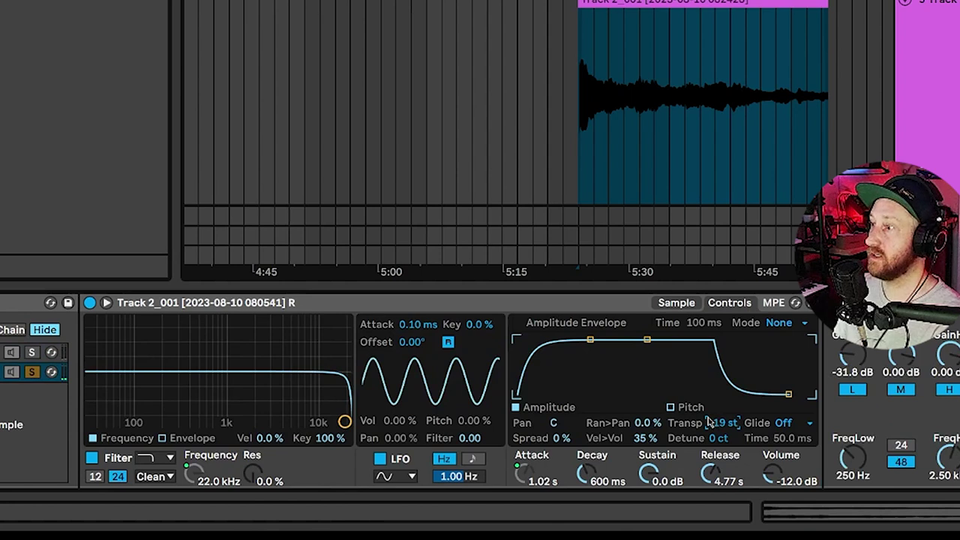
key("Down")
key("Down")
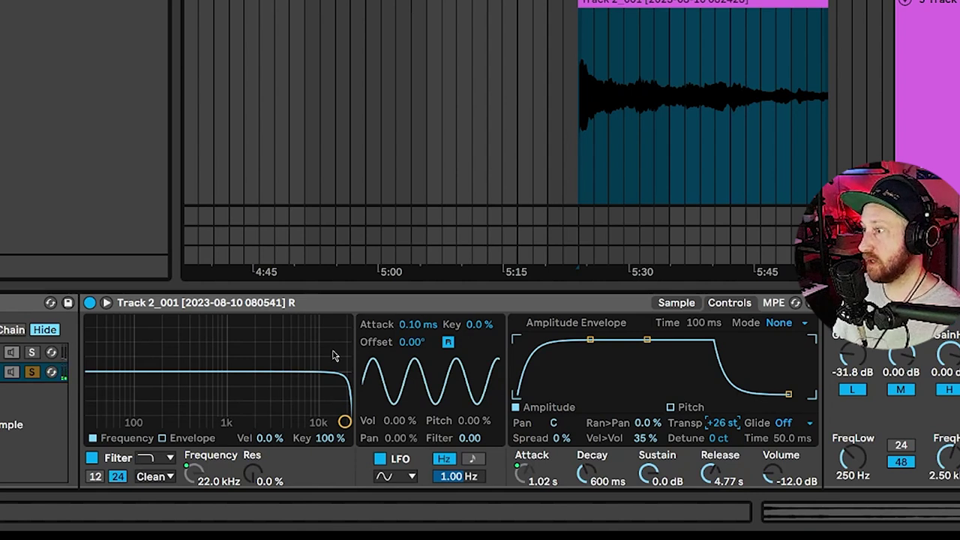
type("38")
key("Return")
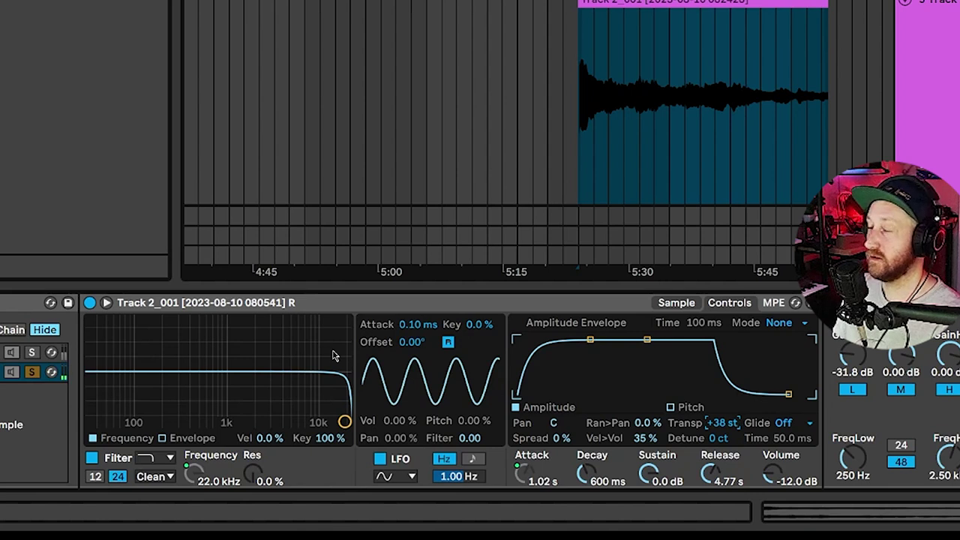
Set the transposition of the non-reversed sample in the first chain to +21 st and unsolo the reversed-sample chain.
left_click(2, 352)
left_click(718, 425)
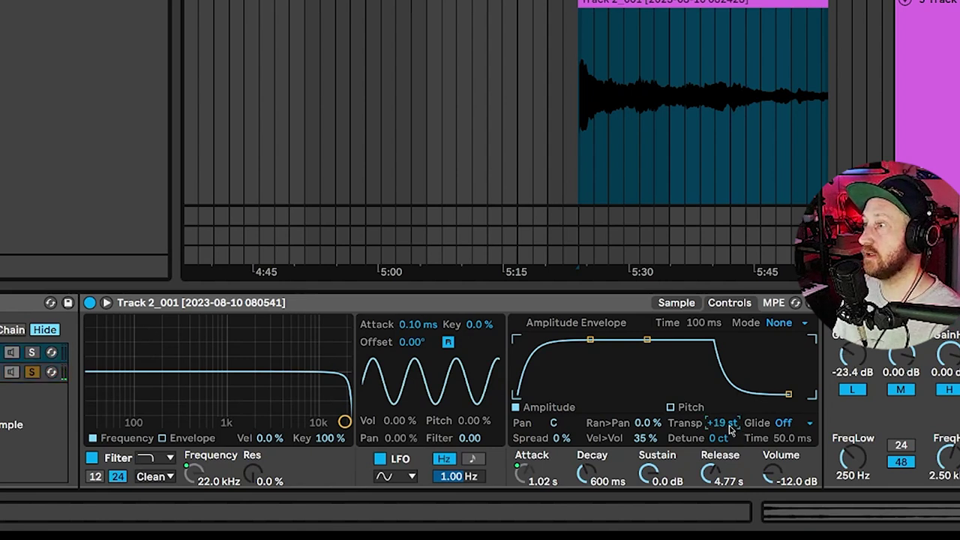
type("21")
key("Return")
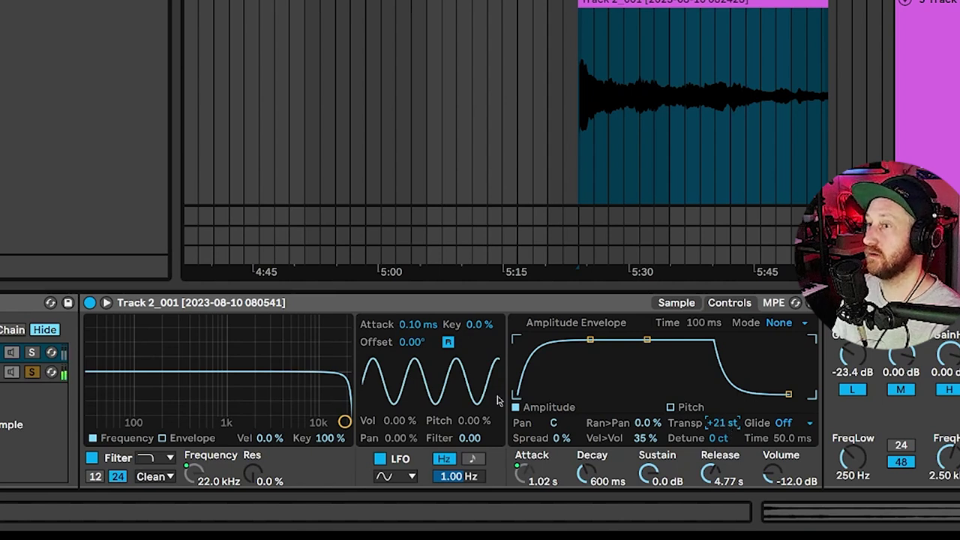
left_click(32, 378)
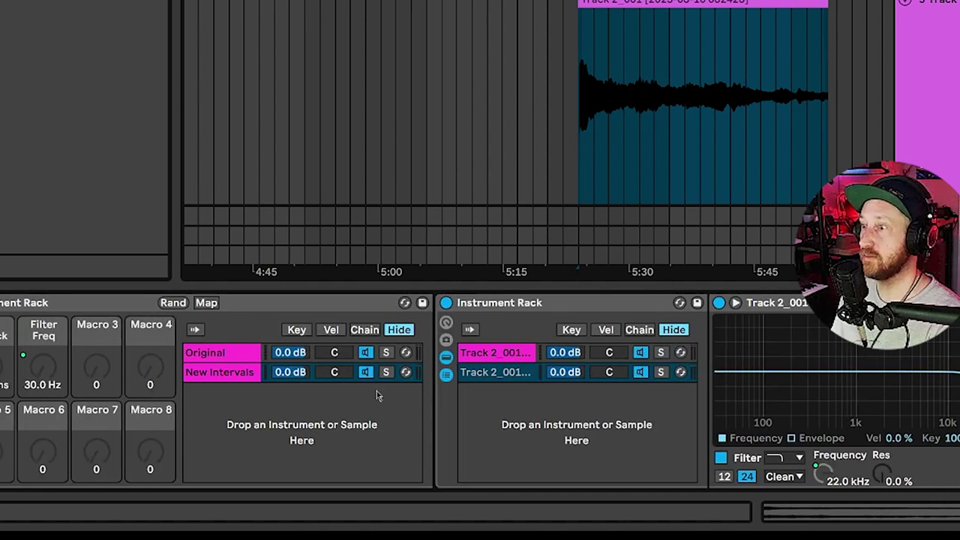
Compare the layers by toggling solo on the Original chain and soloing the New Intervals chain.
left_click(385, 354)
left_click(385, 356)
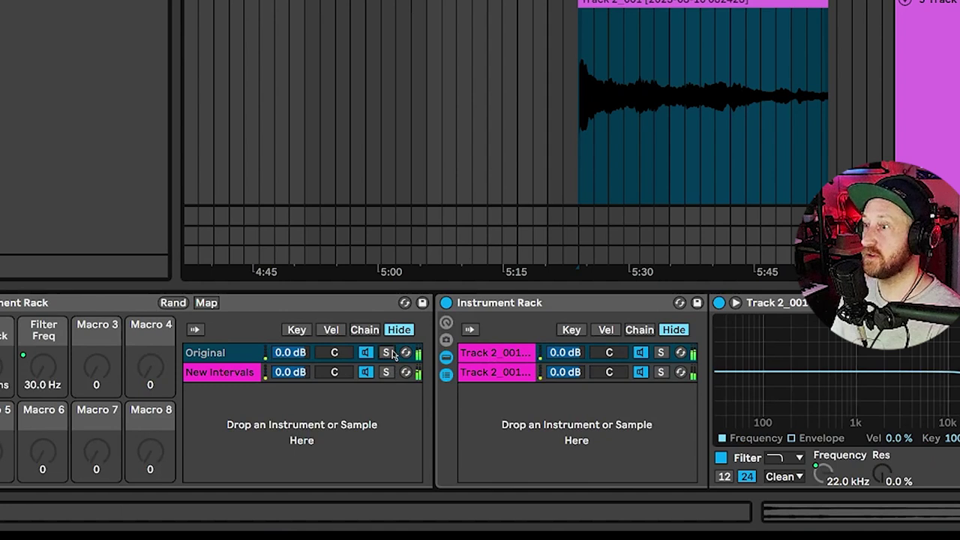
left_click(386, 352)
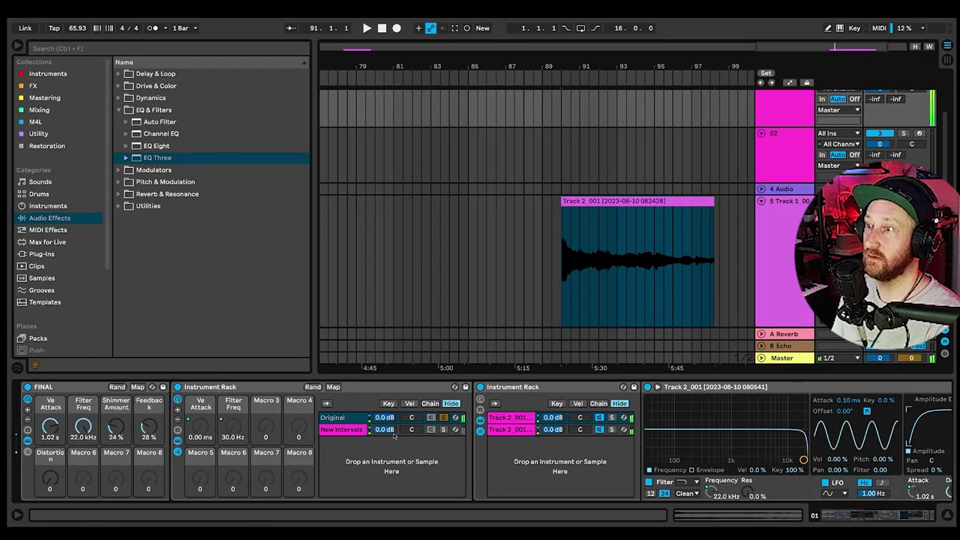
left_click(443, 429)
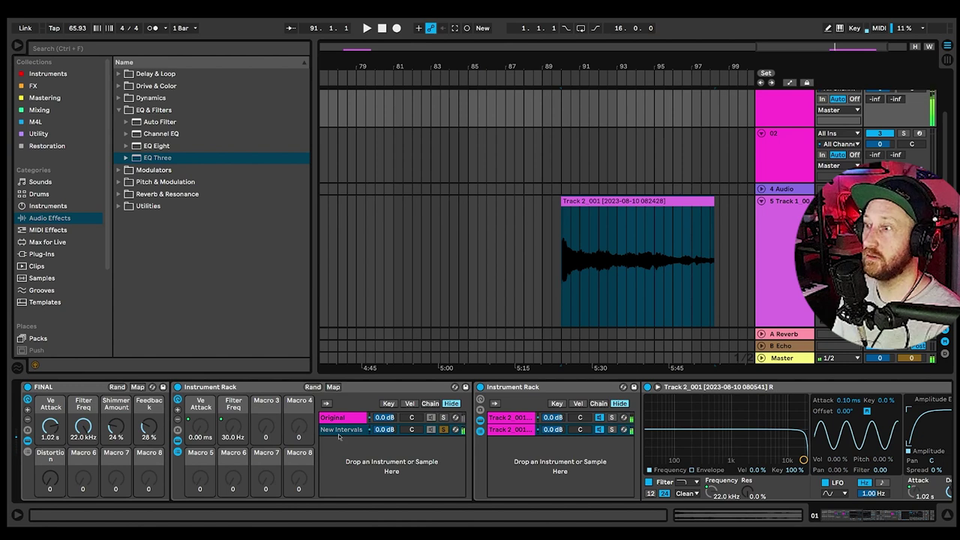
Pan the two sample chains inside New Intervals apart, the first to 17L and the second to 16R.
left_click(341, 430)
left_click_drag(580, 417, 580, 420)
left_click(581, 429)
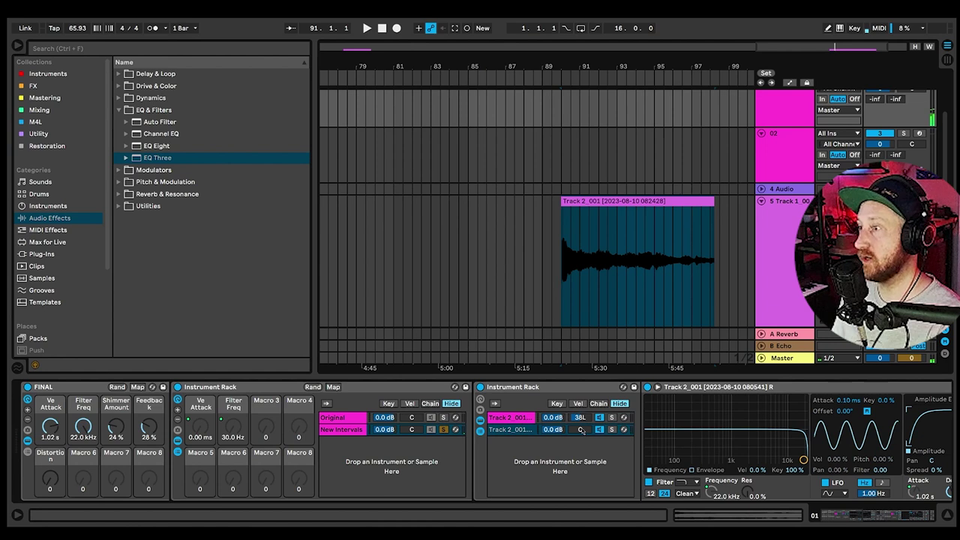
mouse_move(581, 430)
left_mouse_down()
mouse_move(580, 408)
mouse_move(580, 441)
left_mouse_up()
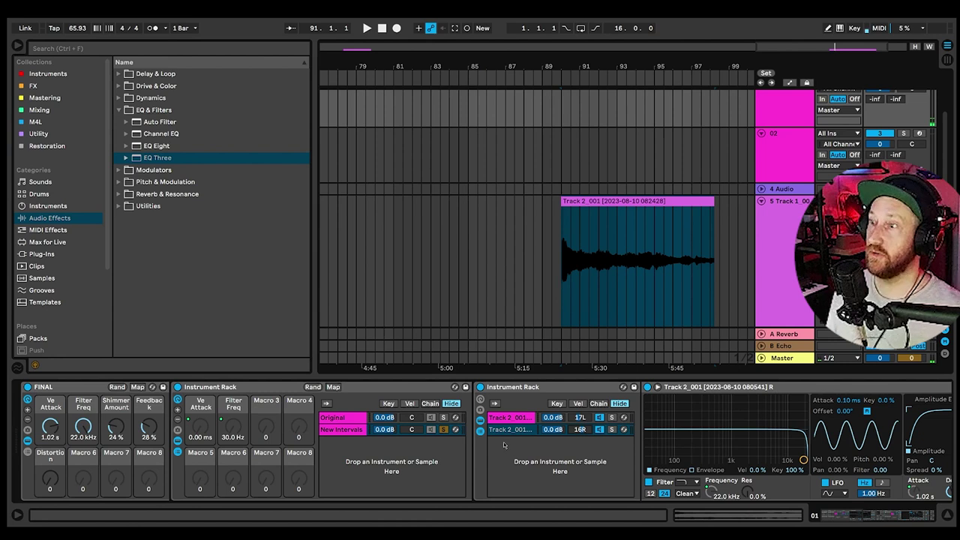
right_click(382, 430)
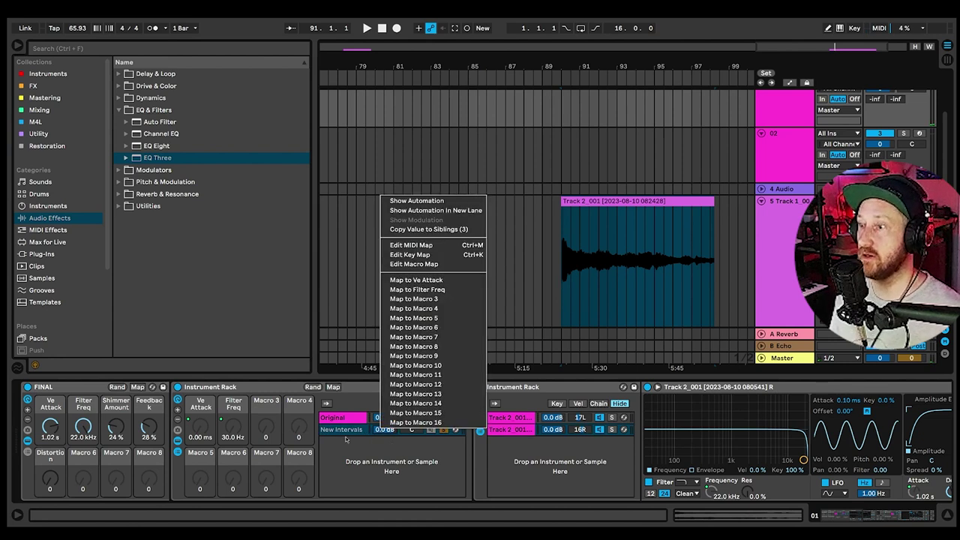
left_click(361, 440)
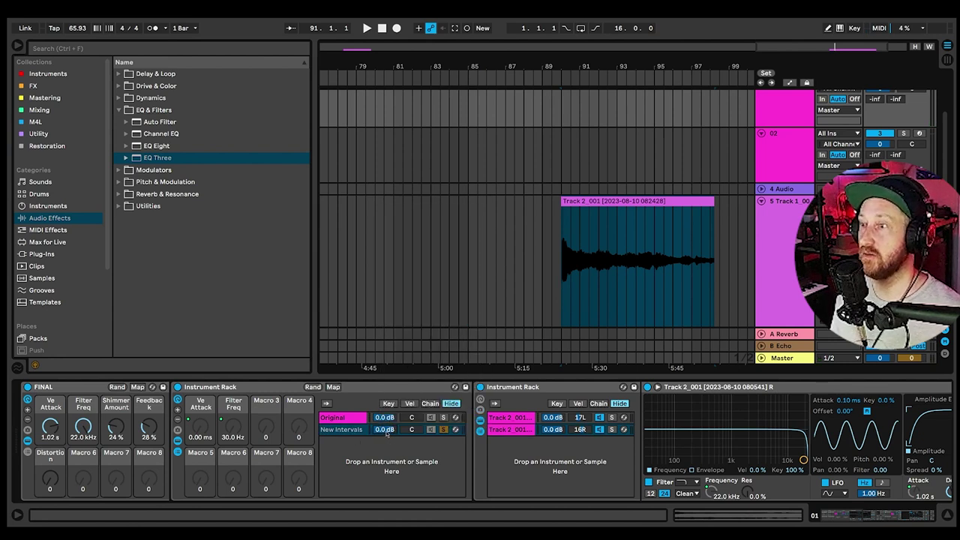
right_click(384, 431)
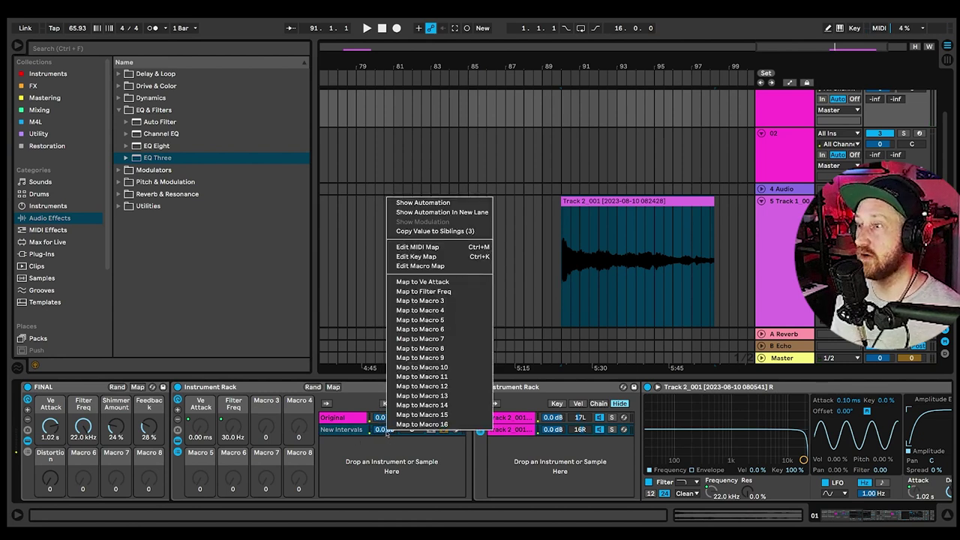
left_click(473, 302)
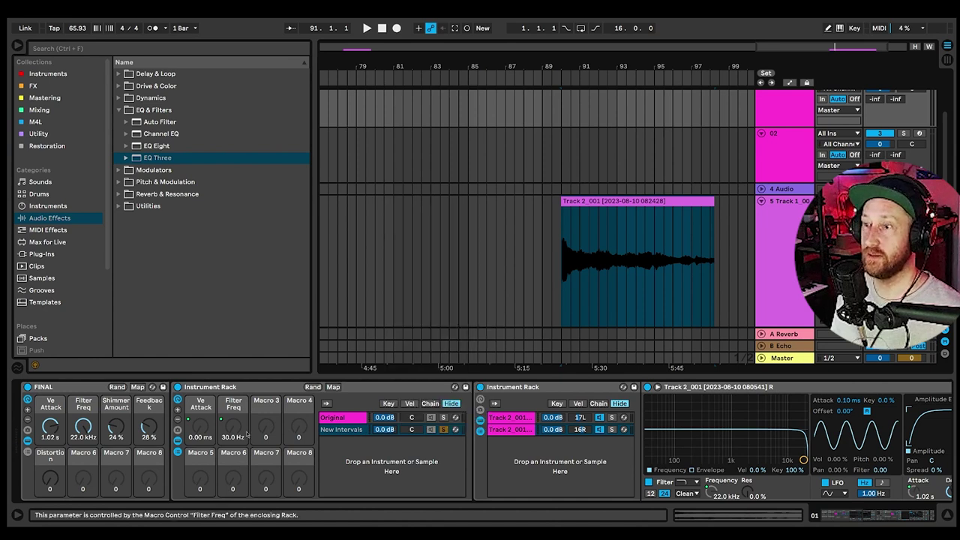
left_click(244, 387)
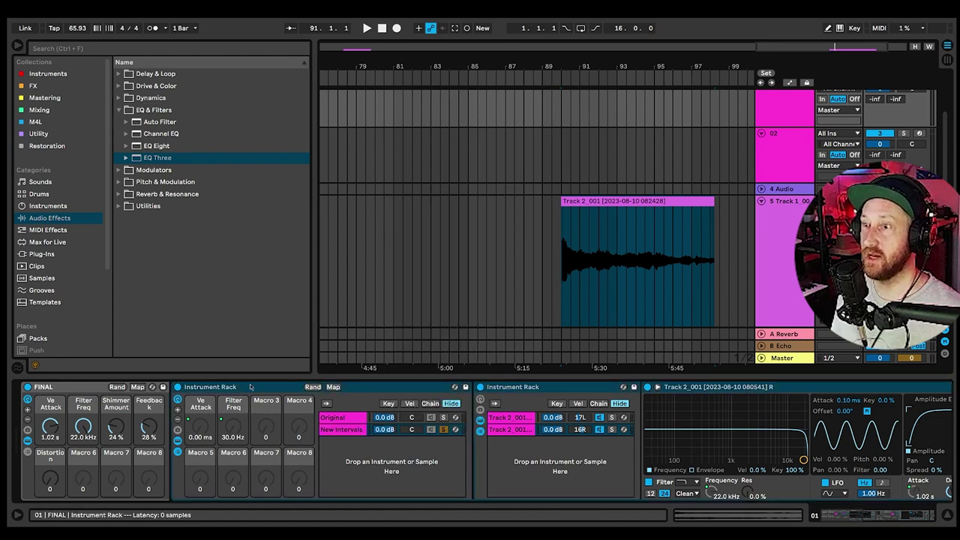
left_click(65, 387)
Map the New Intervals chain volume to Macro 6 of its Instrument Rack.
left_click(336, 433)
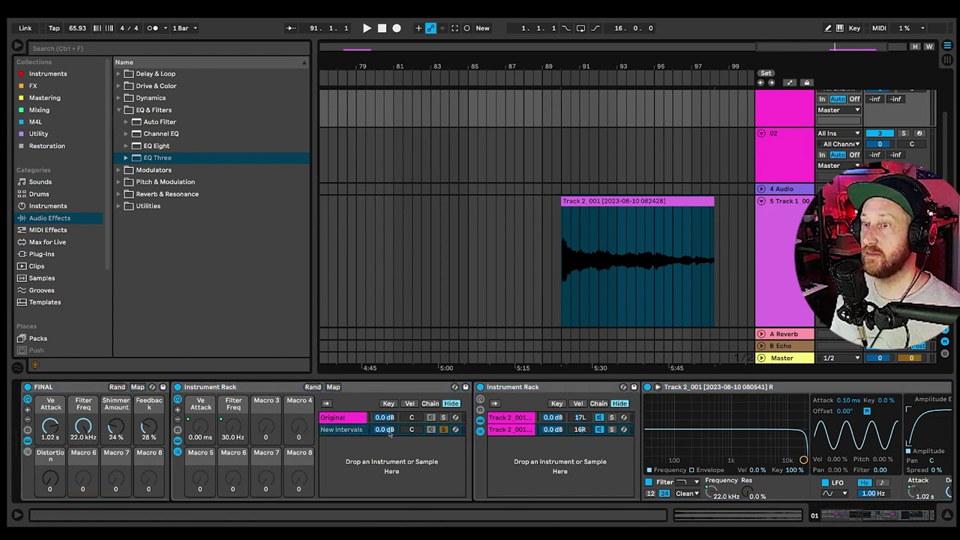
right_click(389, 434)
left_click(441, 333)
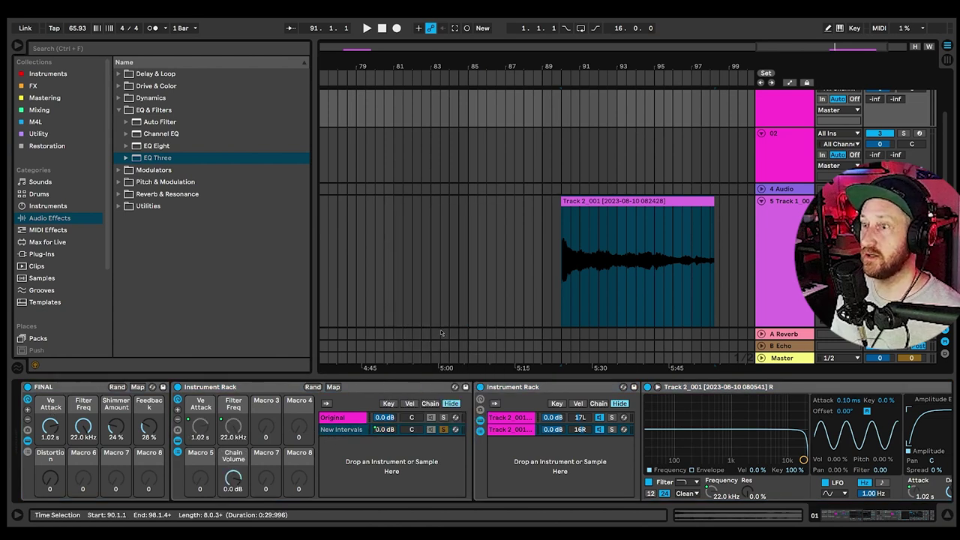
right_click(234, 480)
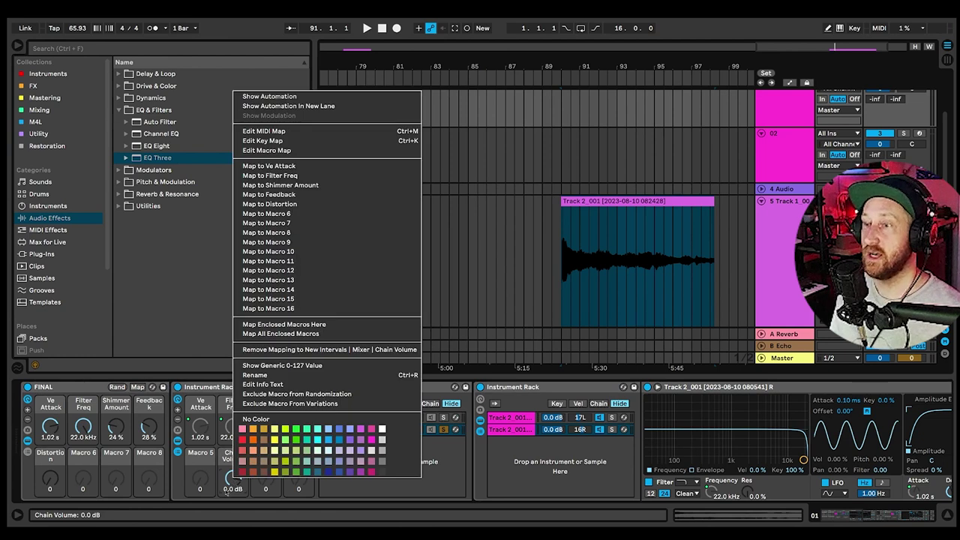
left_click(226, 492)
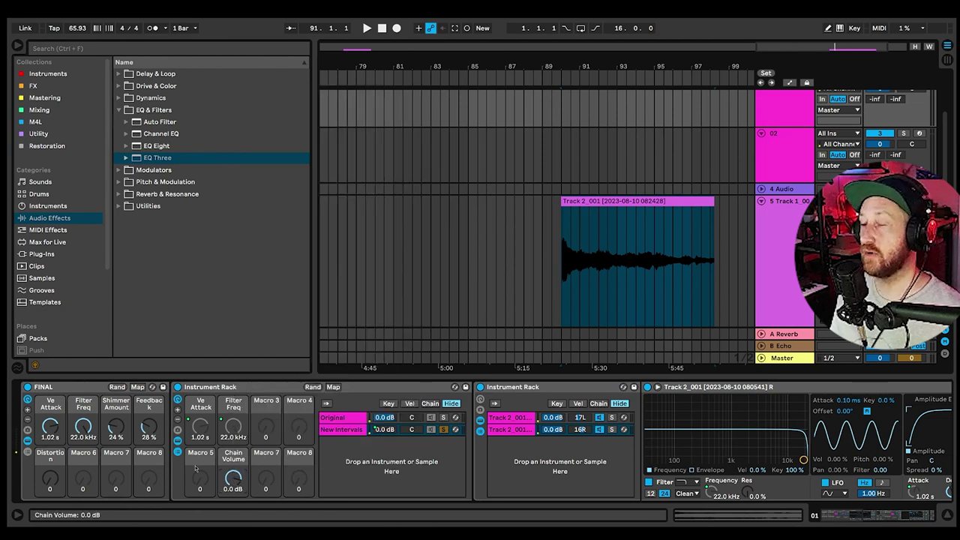
Reset the Chain Volume macro to 0.0 dB and limit its mapping range to a maximum of 0.0 dB.
left_click_drag(233, 479, 233, 450)
key("Delete")
left_click(333, 387)
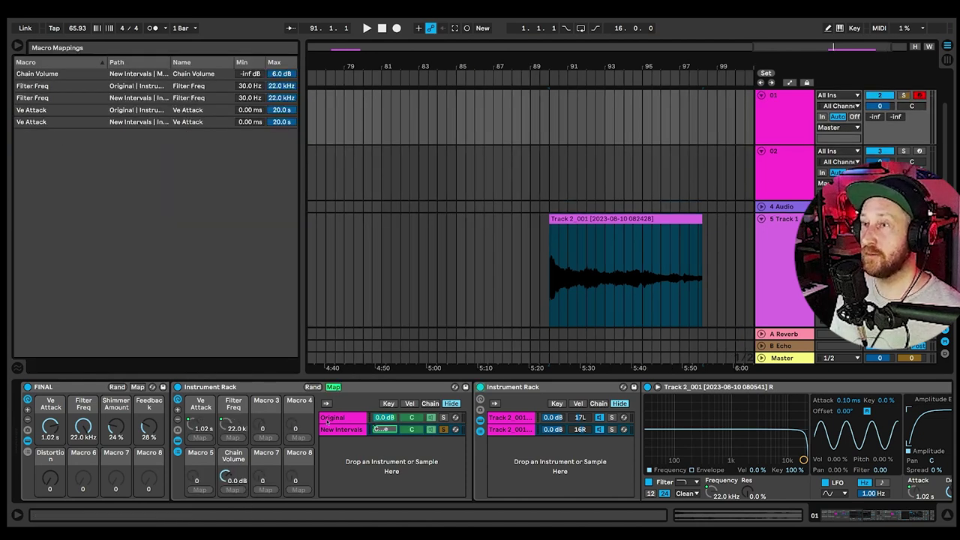
left_click(278, 74)
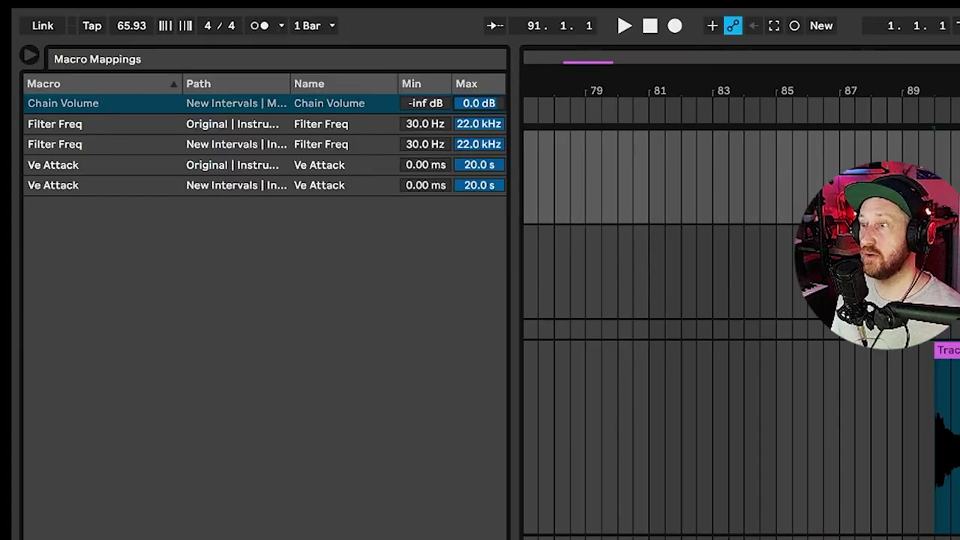
left_click(566, 539)
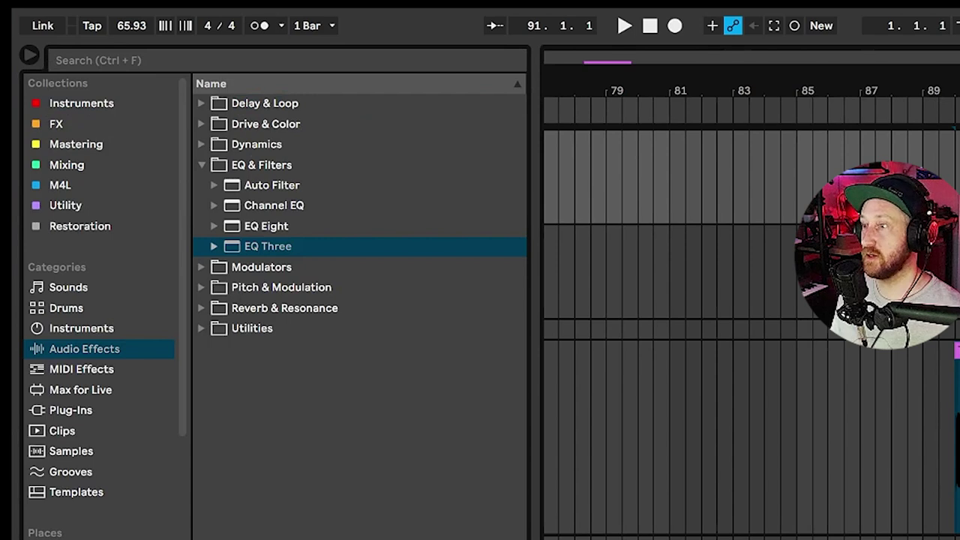
Map the inner rack's Chain Volume macro to Macro 6 of the FINAL rack and rename that macro Harmony.
right_click(393, 539)
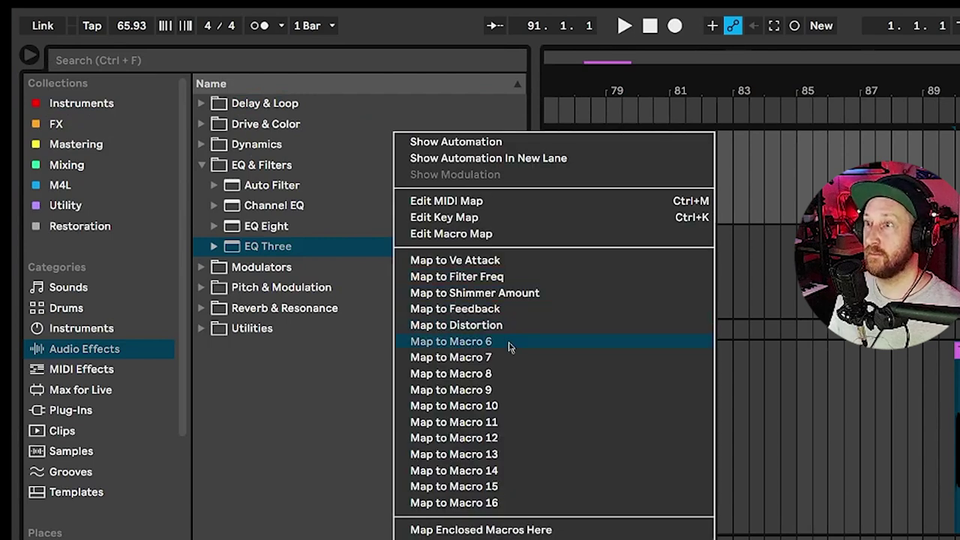
left_click(540, 341)
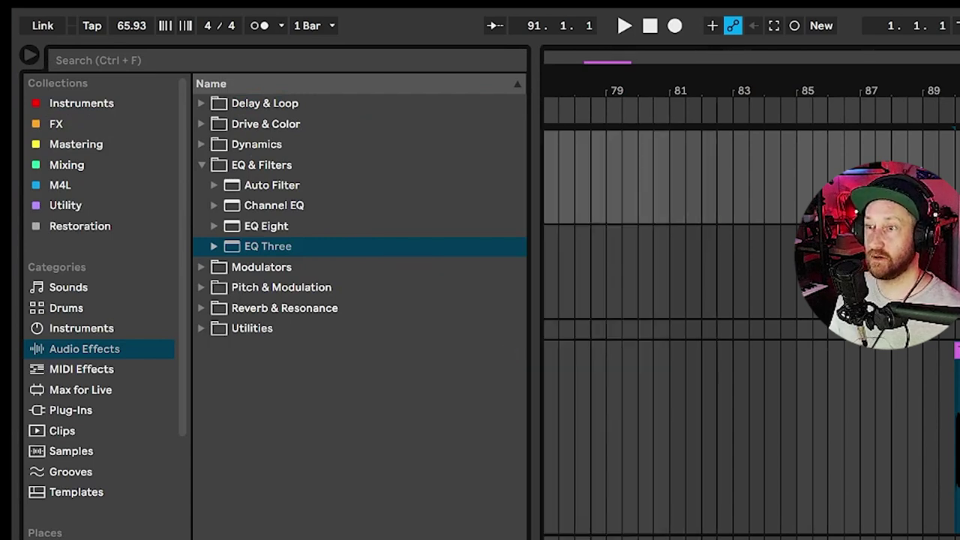
type("Harmony")
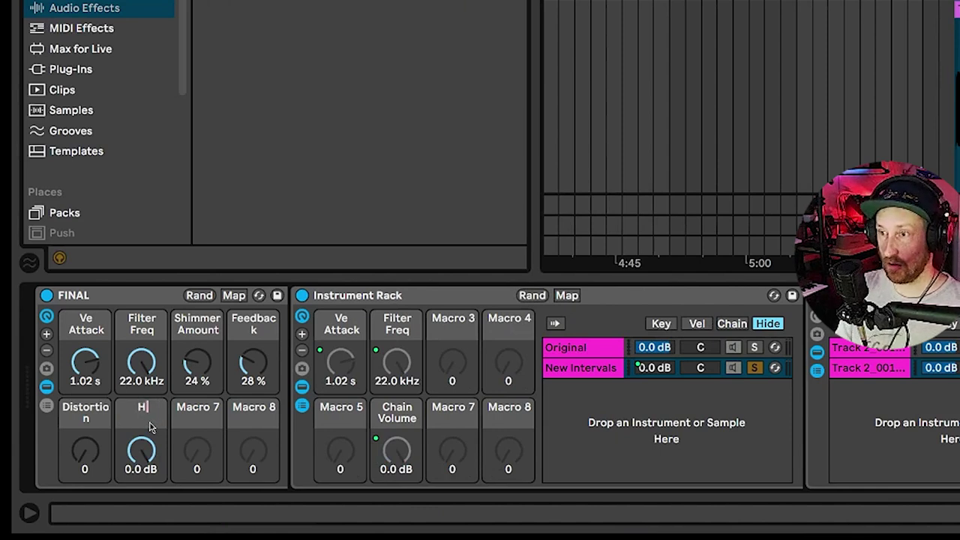
key("Return")
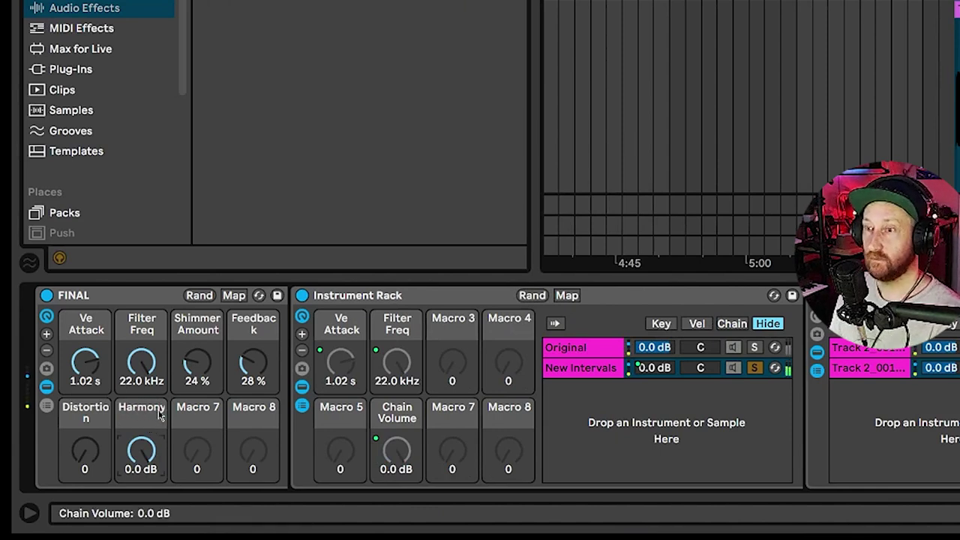
Lower the Harmony macro to about -17.7 dB and unsolo the New Intervals chain.
mouse_move(147, 448)
left_mouse_down()
mouse_move(147, 525)
mouse_move(147, 464)
left_mouse_up()
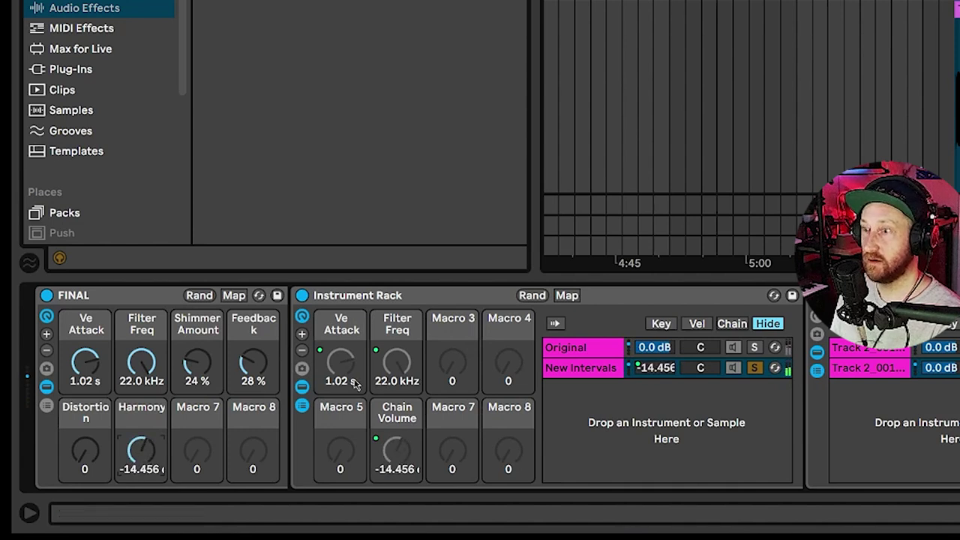
left_click(753, 368)
mouse_move(141, 458)
left_mouse_down()
mouse_move(141, 433)
mouse_move(141, 466)
left_mouse_up()
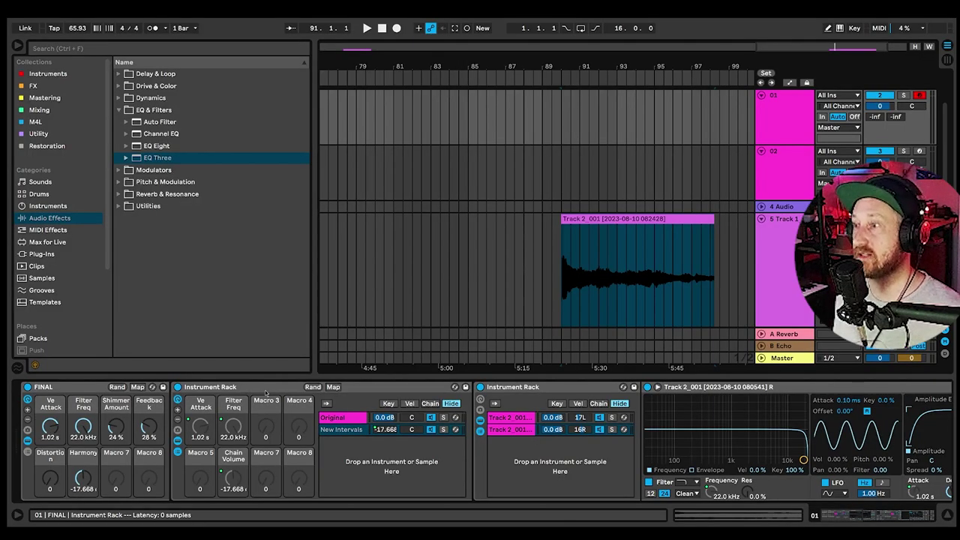
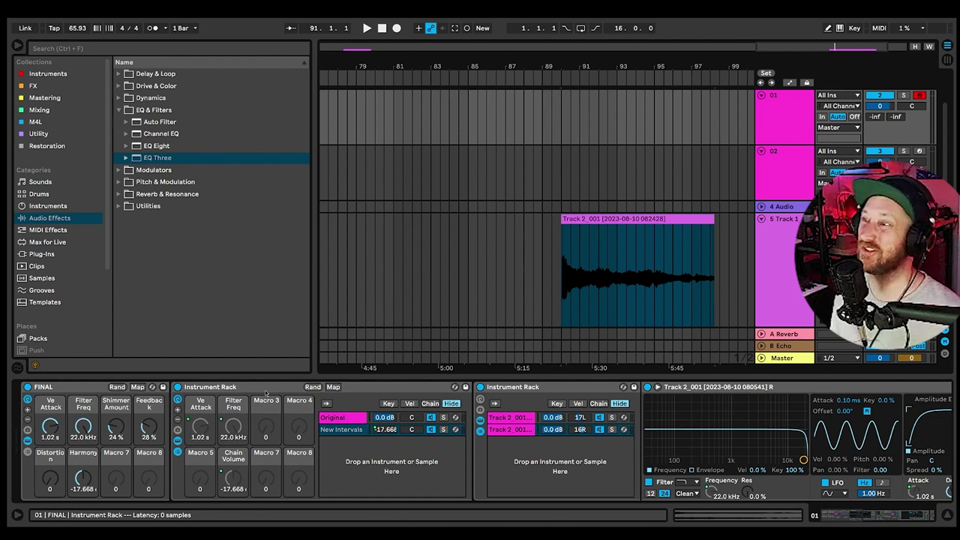
Add an Auto Pan after the EQ Three in the reversed-sample chain, with its rate at 0.10 Hz and phase at 0°.
left_click(889, 517)
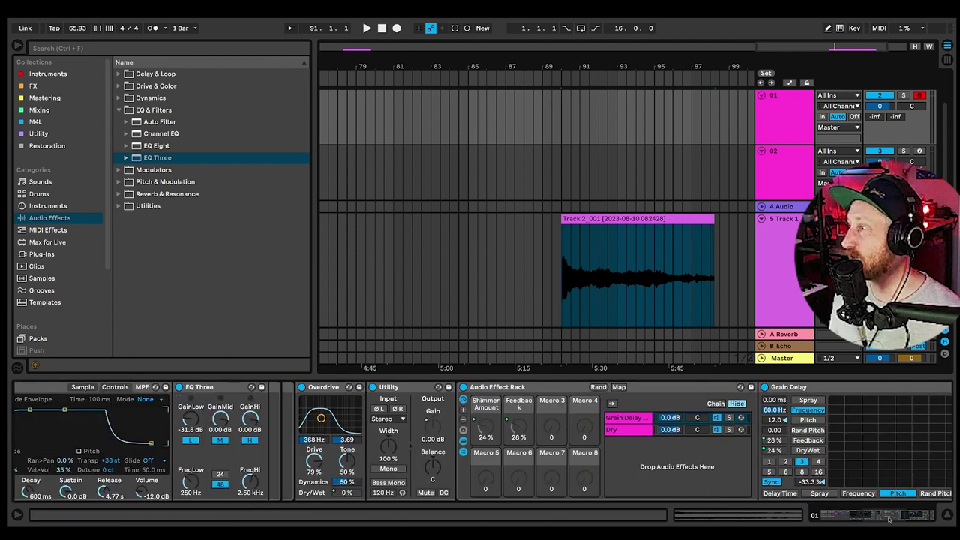
left_click(118, 110)
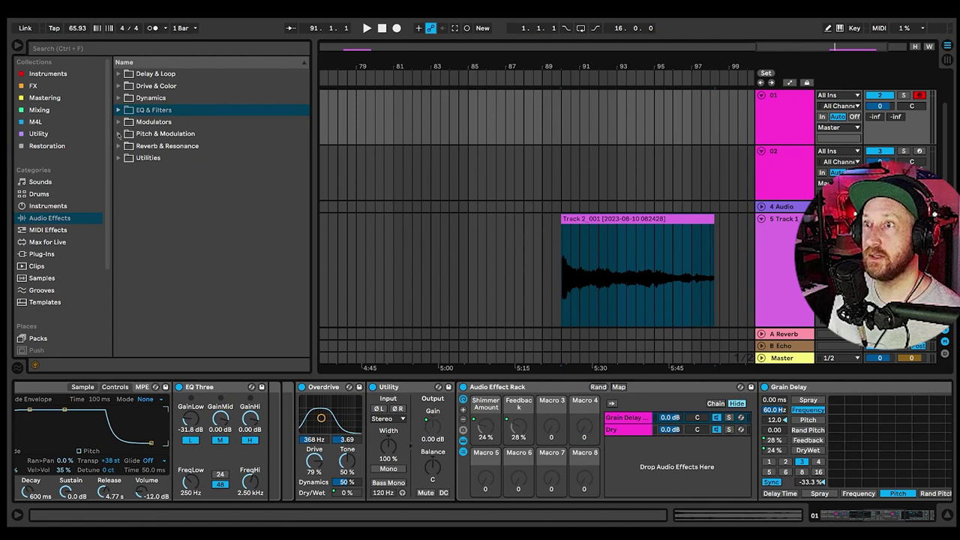
left_click(118, 133)
left_click(158, 147)
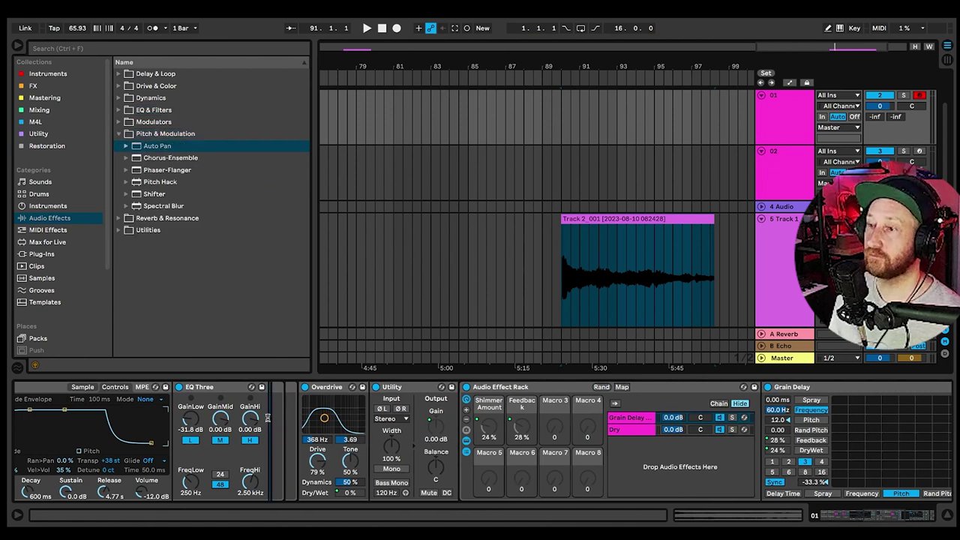
left_click_drag(268, 417, 270, 420)
left_click_drag(308, 457, 308, 510)
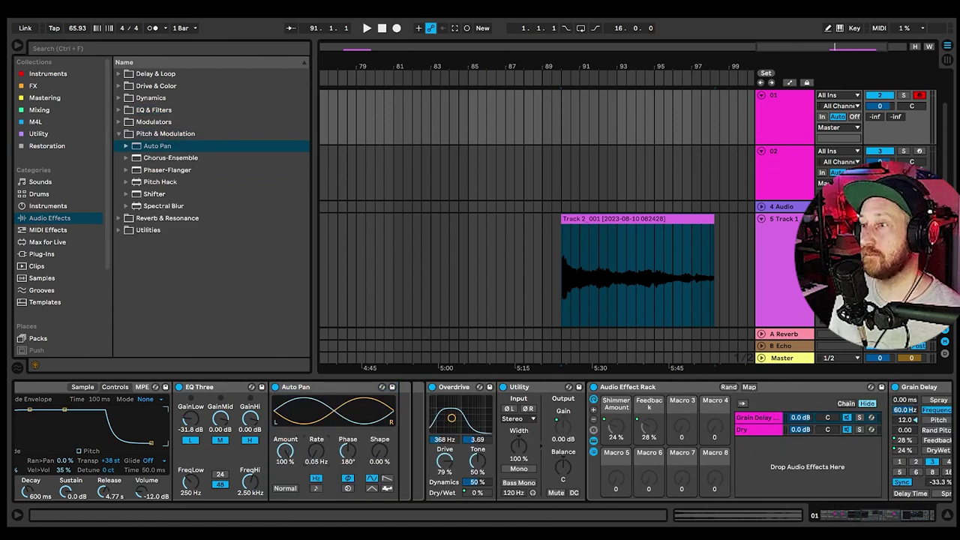
left_click_drag(310, 453, 346, 503)
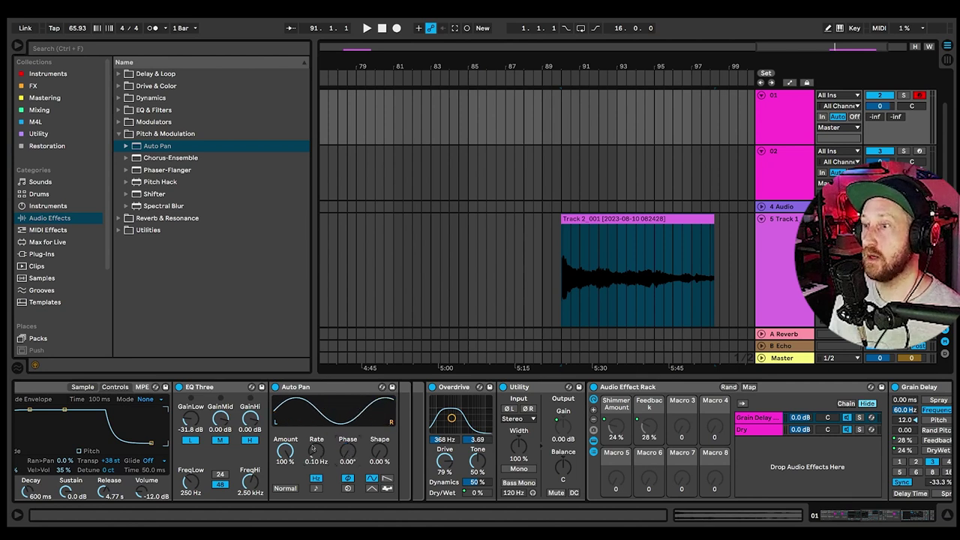
Map the Auto Pan Amount in the reversed-sample chains of the New Intervals and Original racks to Macro 7 of each inner rack.
right_click(288, 453)
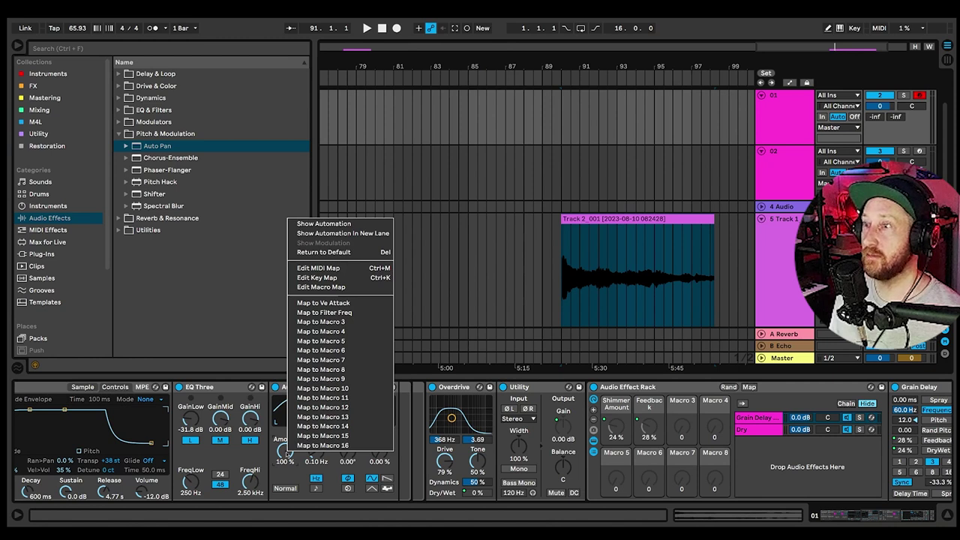
left_click(339, 360)
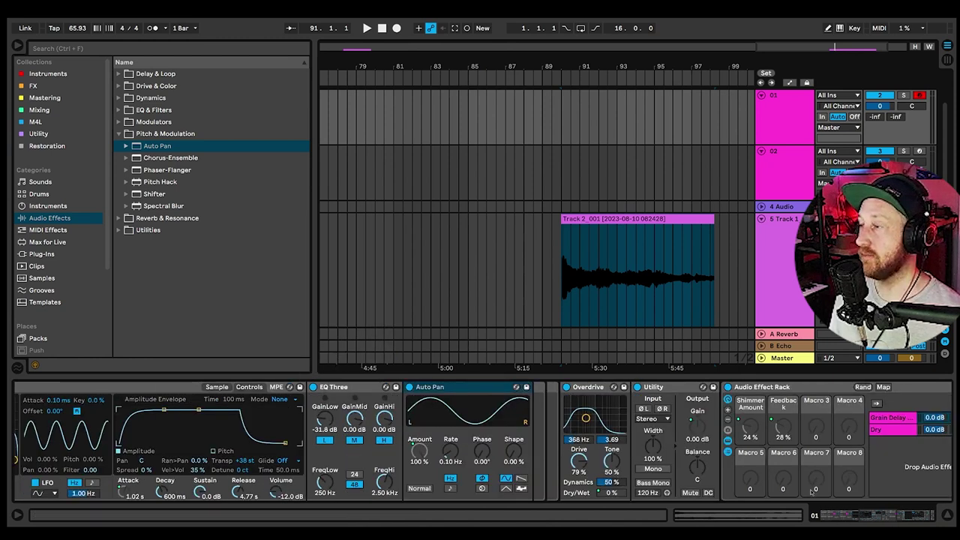
left_click(898, 518)
left_click(51, 432)
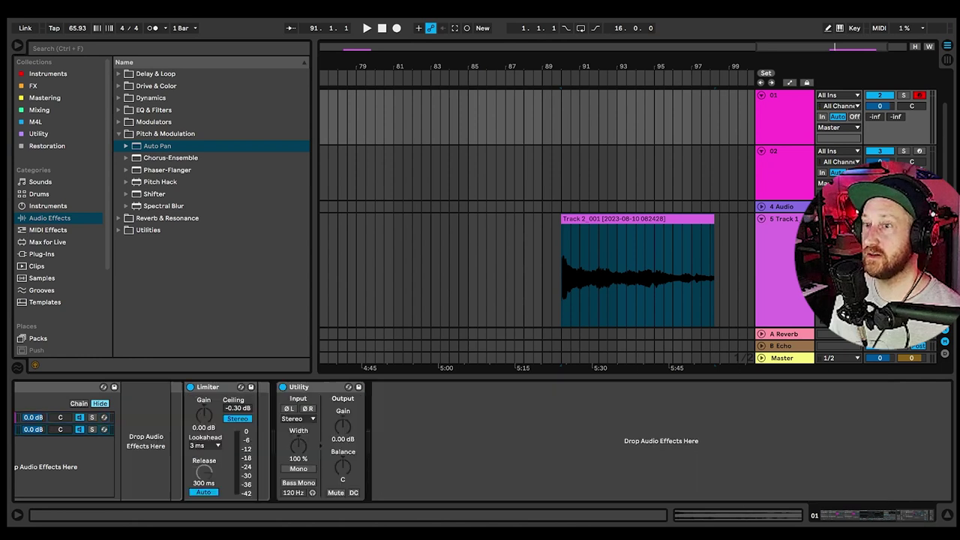
left_click(12, 422)
right_click(701, 451)
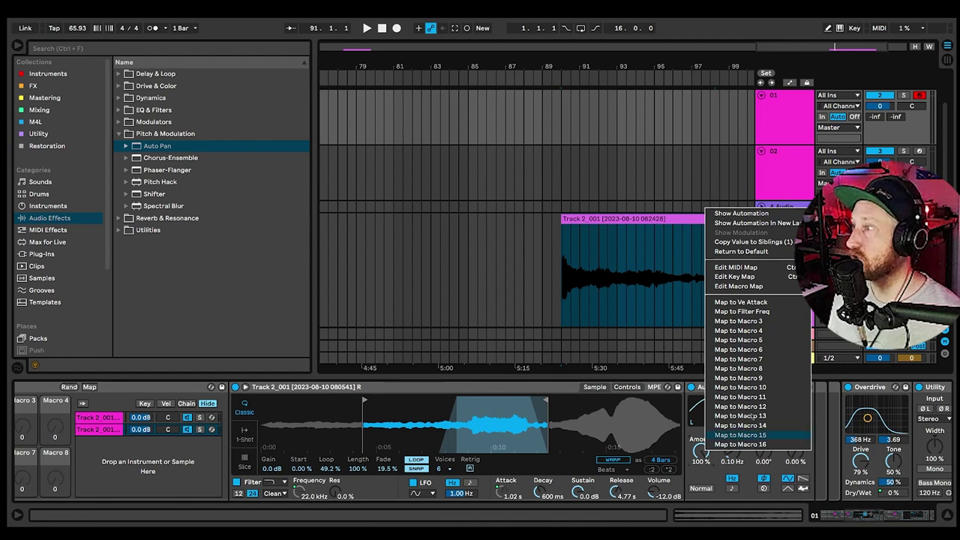
left_click(772, 350)
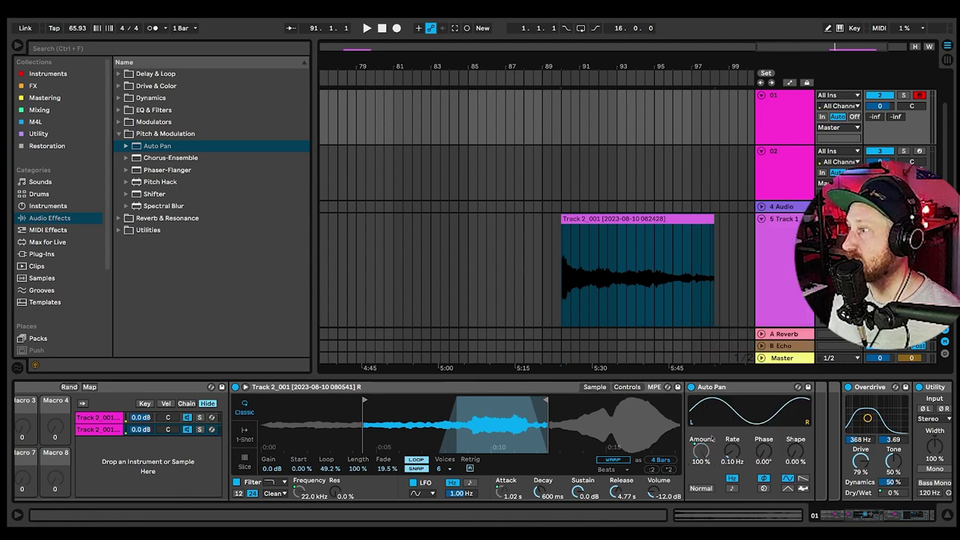
Map the New Intervals inner rack's Amount macro to the Amount macro of the enclosing Instrument Rack.
right_click(567, 477)
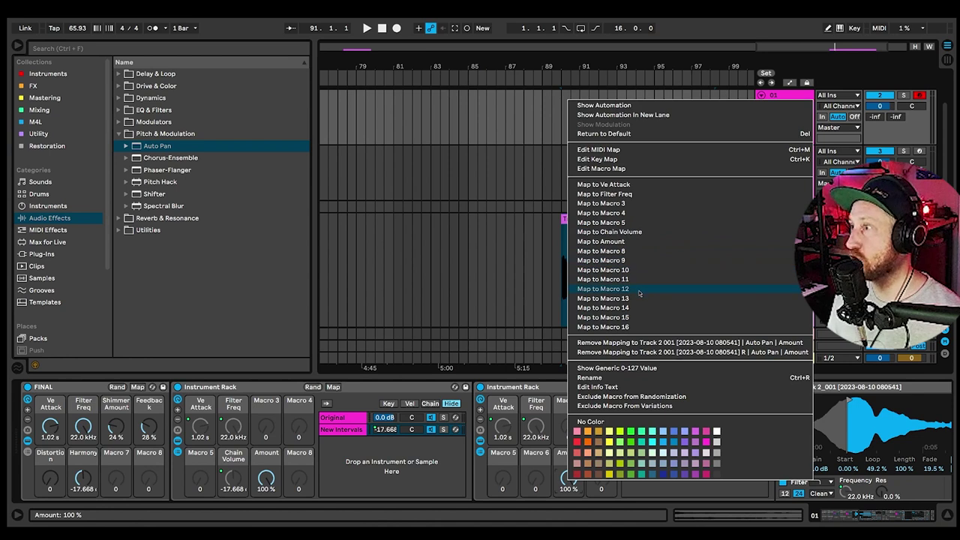
left_click(644, 242)
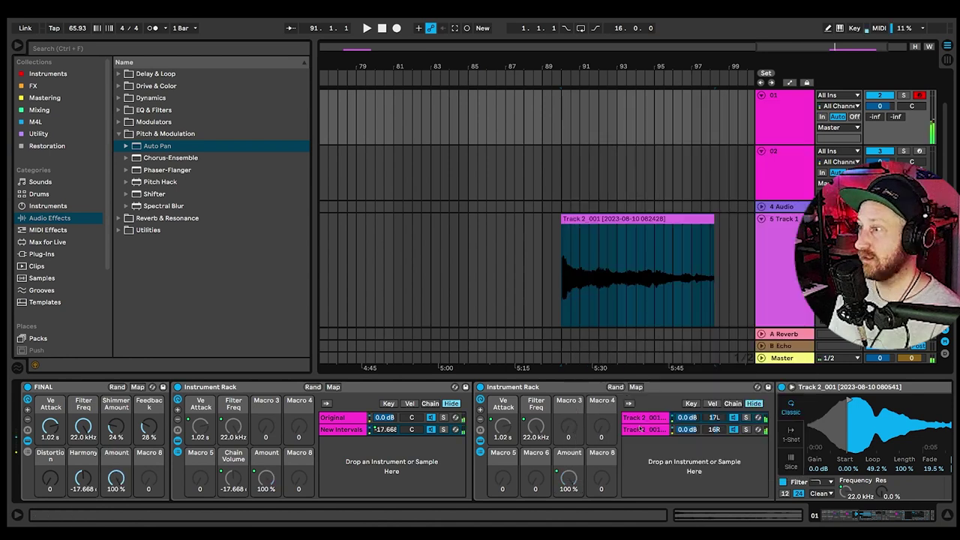
Set the Auto Pan rate of the Original rack's forward-sample chain to 0.17 Hz.
left_click(645, 417)
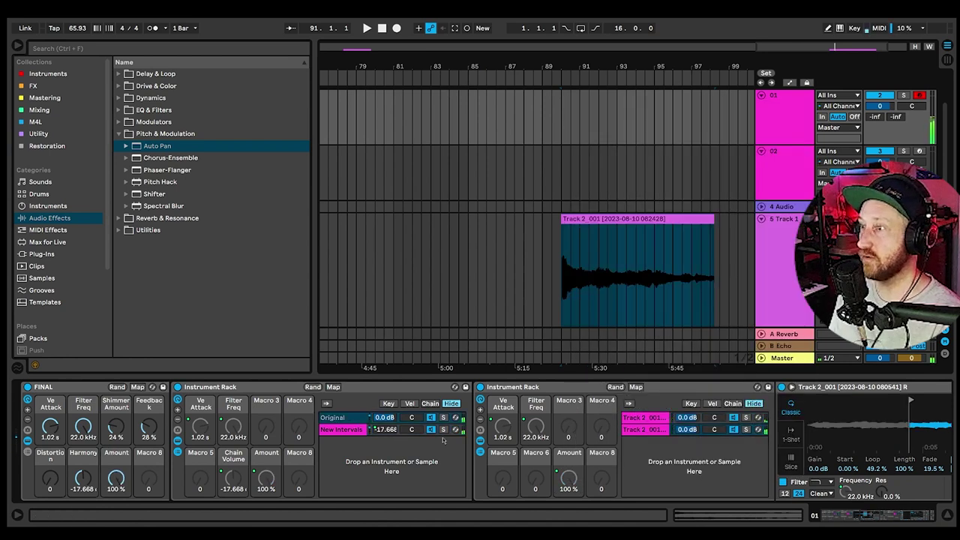
left_click(863, 517)
left_click_drag(861, 522, 873, 522)
left_click(98, 429)
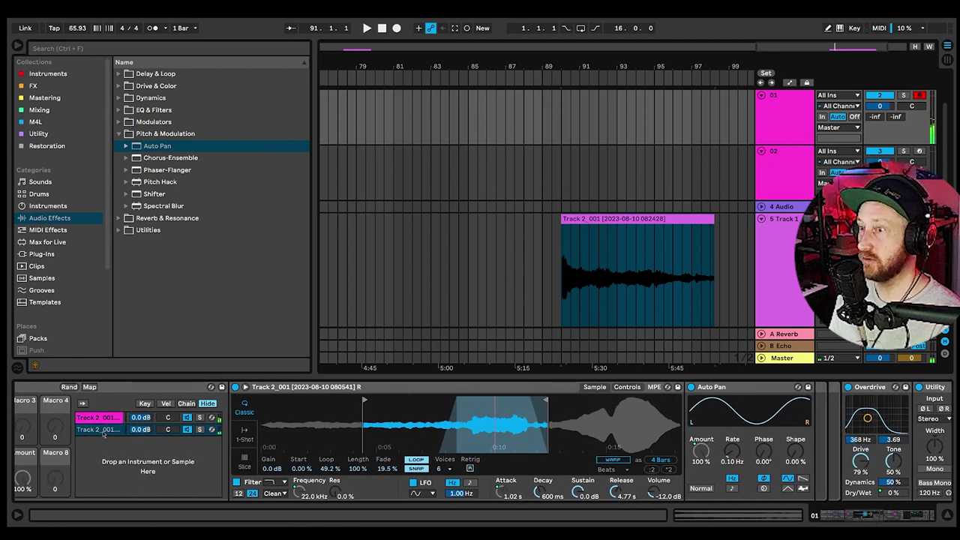
left_click_drag(729, 456, 726, 459)
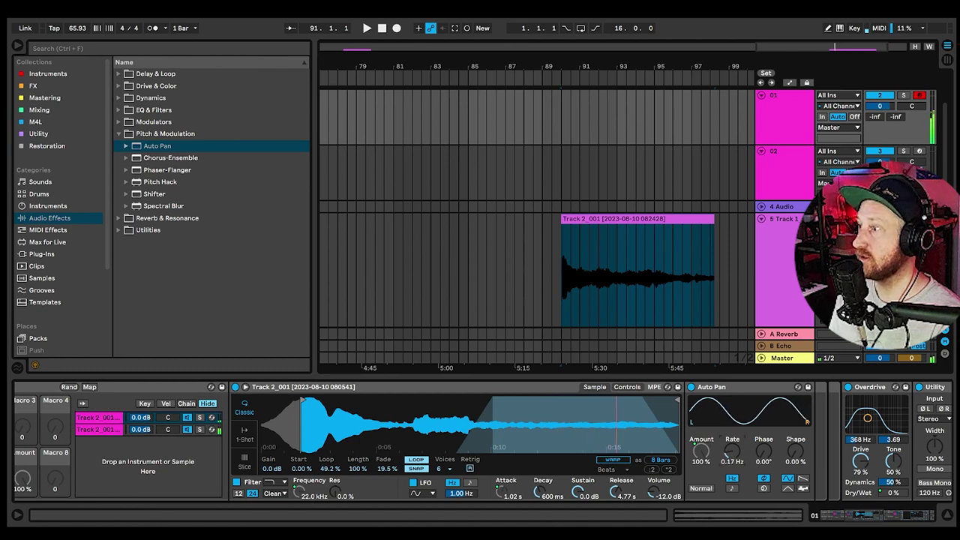
Check the Auto Pan settings in the Original rack's reversed-sample chain and in the New Intervals rack's sample chains.
left_click(103, 429)
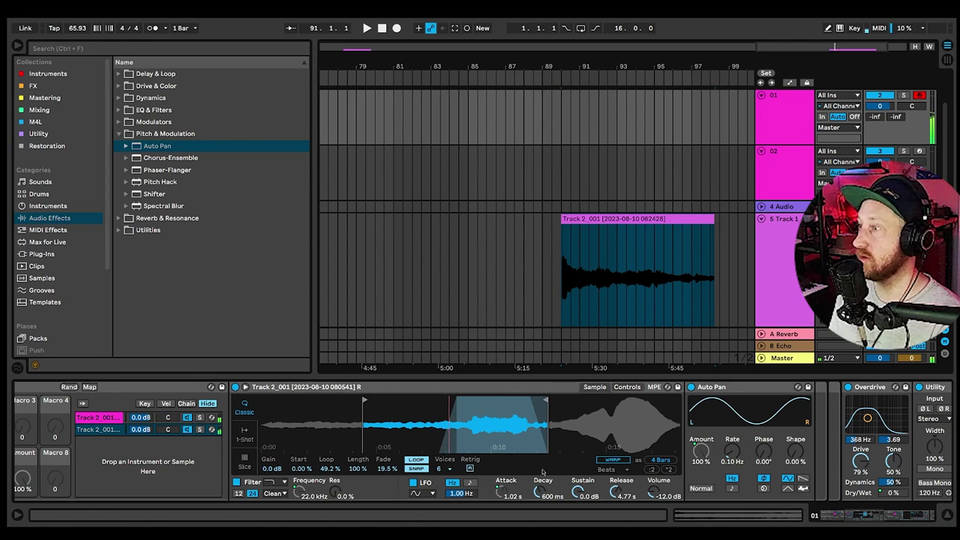
left_click(905, 517)
left_click_drag(905, 518, 851, 518)
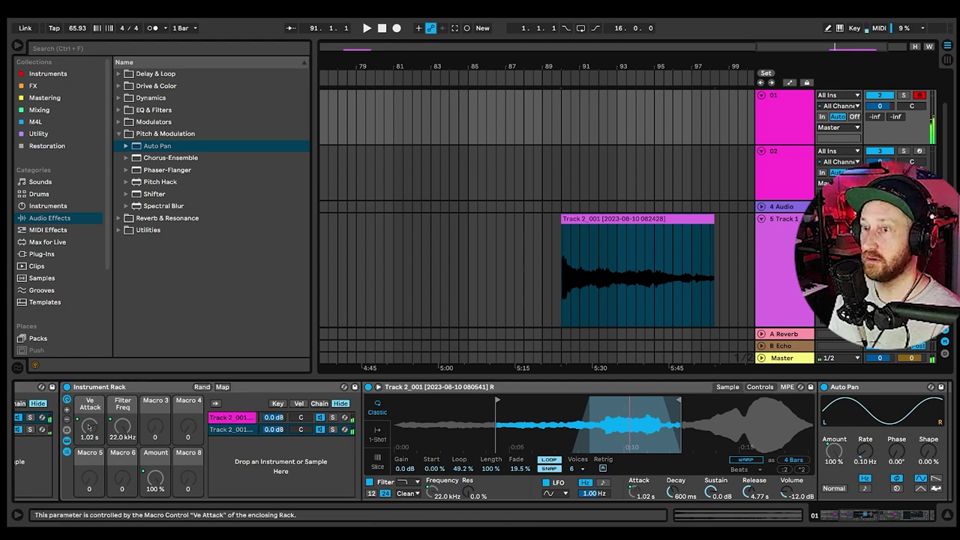
left_click(238, 430)
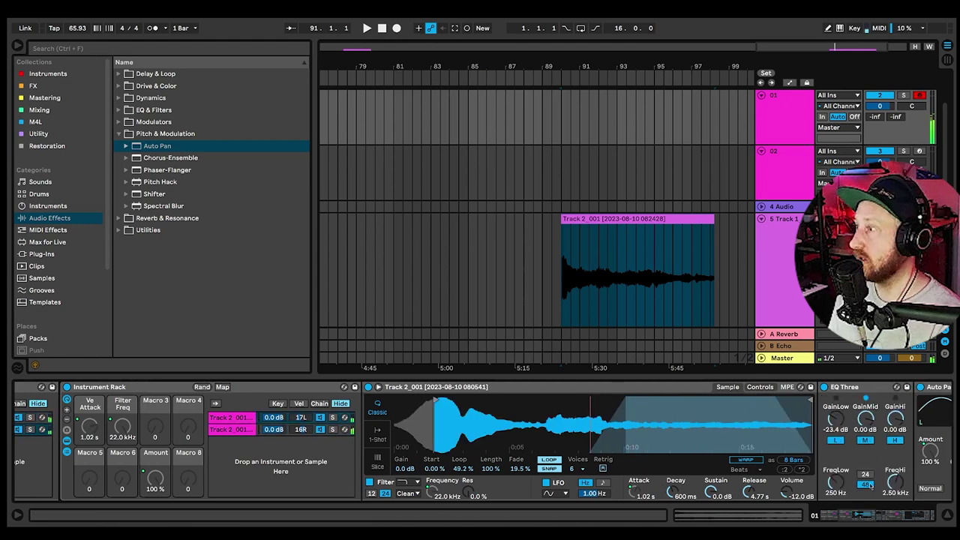
left_click(900, 518)
left_click_drag(894, 520, 873, 519)
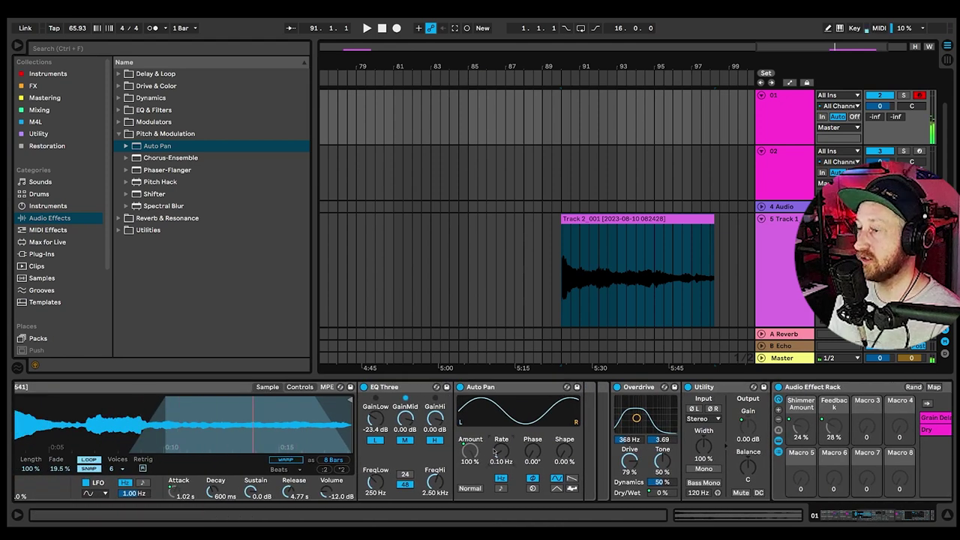
left_click_drag(910, 515, 861, 525)
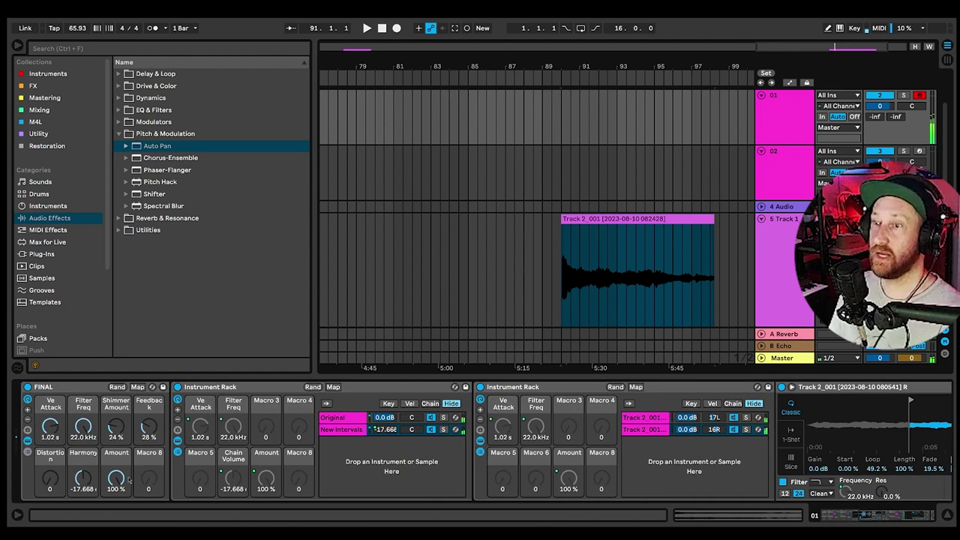
Try the FINAL rack's Amount macro at 0% and return it to 100%.
double_click(115, 479)
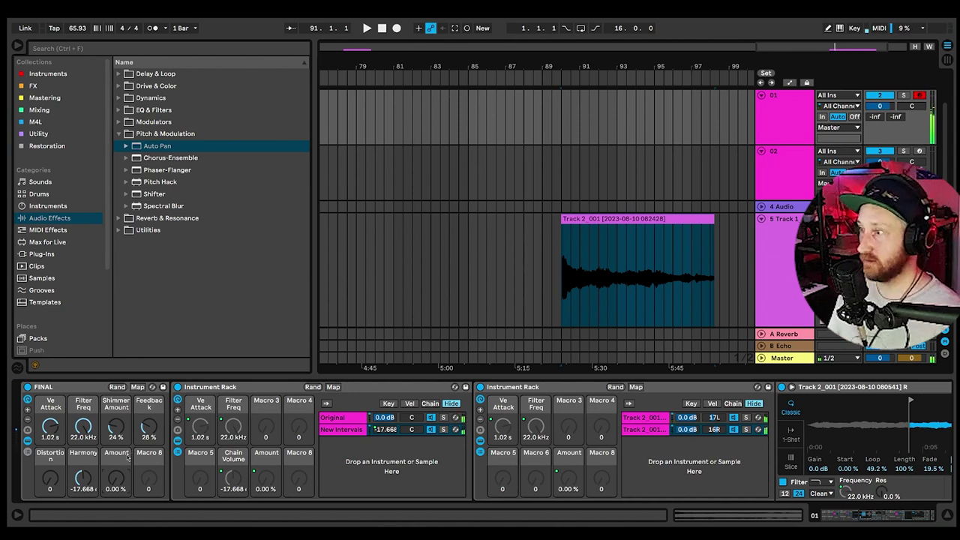
left_click_drag(116, 478, 116, 446)
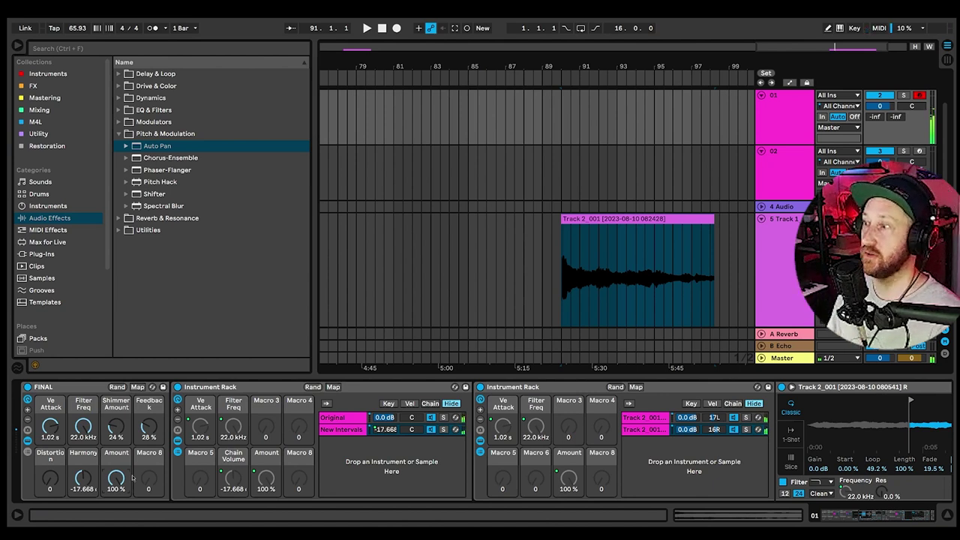
Pan the New Intervals rack's two sample chains to 50L and 50R.
left_click(339, 429)
mouse_move(711, 418)
left_mouse_down()
mouse_move(711, 459)
mouse_move(714, 401)
left_mouse_up()
left_click(345, 430)
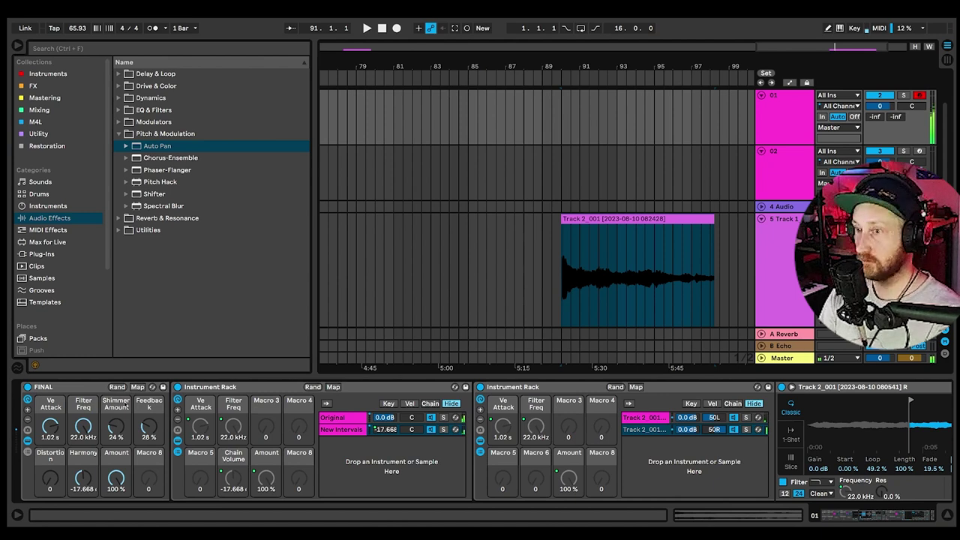
Raise the FINAL rack's Distortion macro to 69 and lower its Harmony macro to about -35.1 dB.
left_click_drag(50, 479, 97, 504)
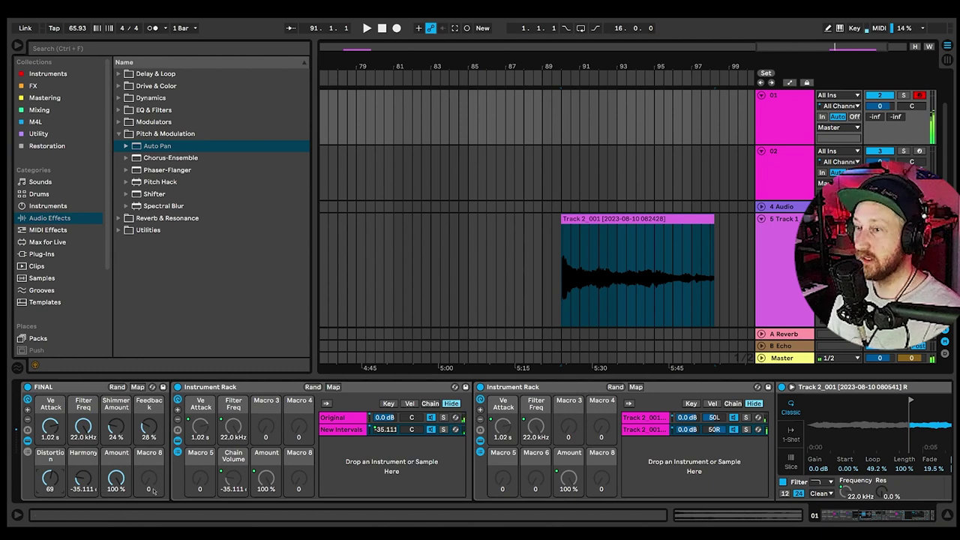
Map the panning of both sample chains in the New Intervals rack to its Macro 8.
left_click(332, 419, "ctrl")
left_click(649, 418, "ctrl")
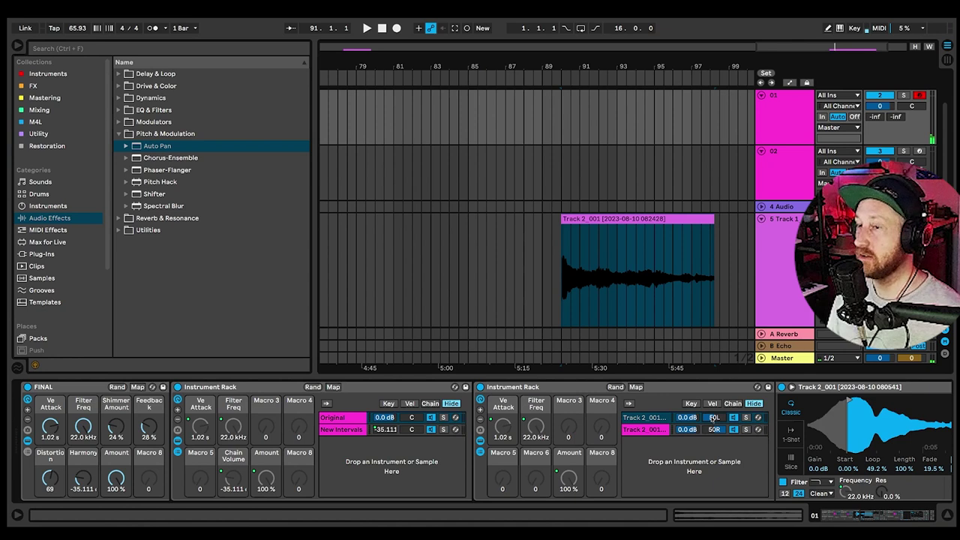
right_click(527, 375)
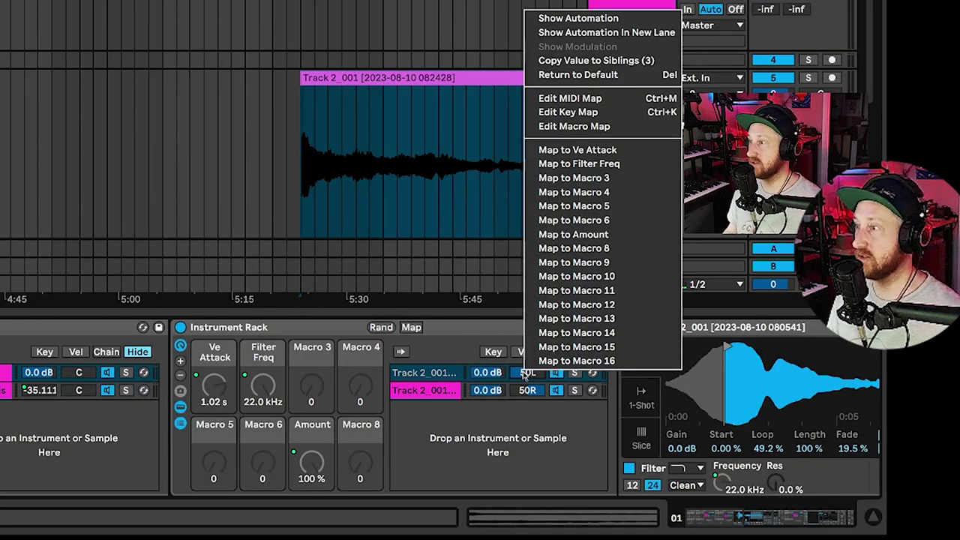
left_click(593, 249)
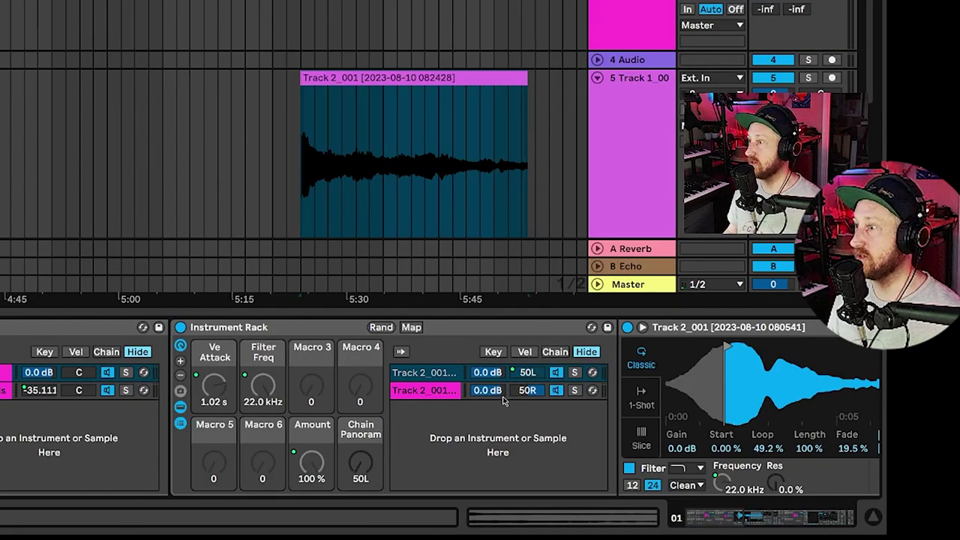
right_click(528, 390)
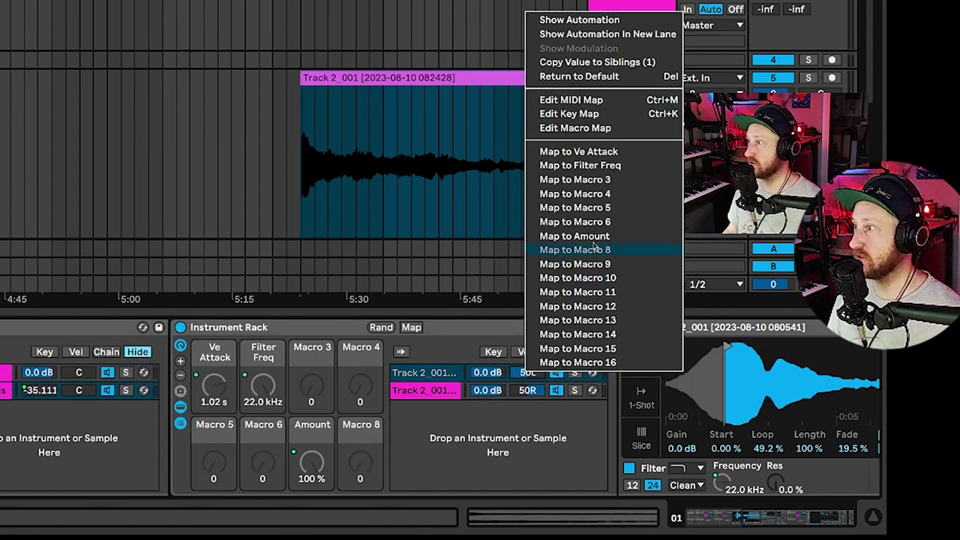
left_click(592, 250)
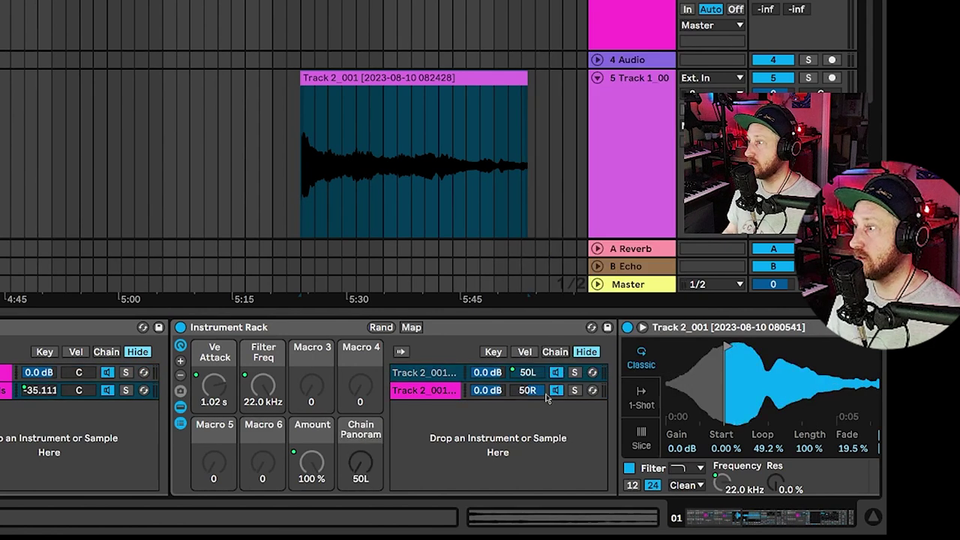
right_click(545, 394)
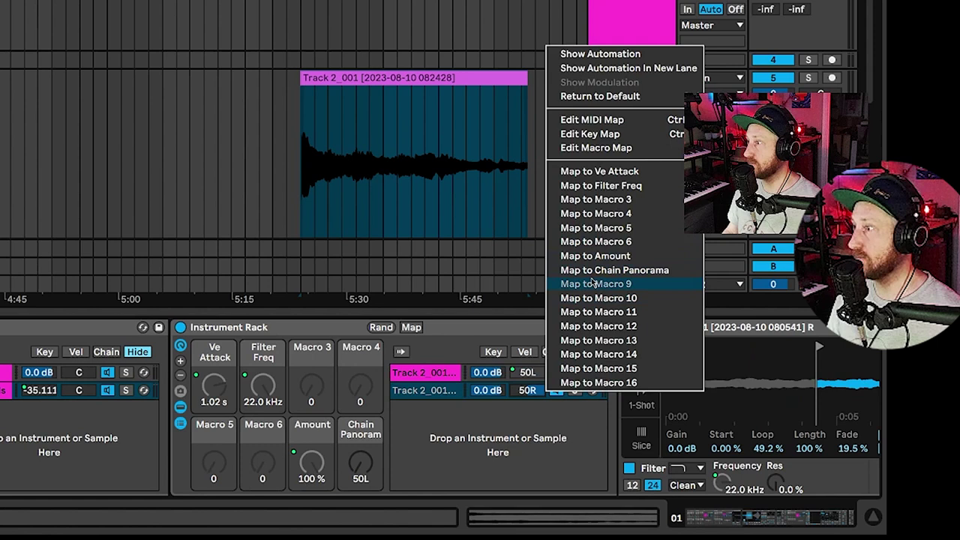
left_click(592, 270)
Rename the New Intervals rack's Macro 8 as Harmony Pan.
right_click(362, 462)
key("ctrl+r")
type("Harmony Pan")
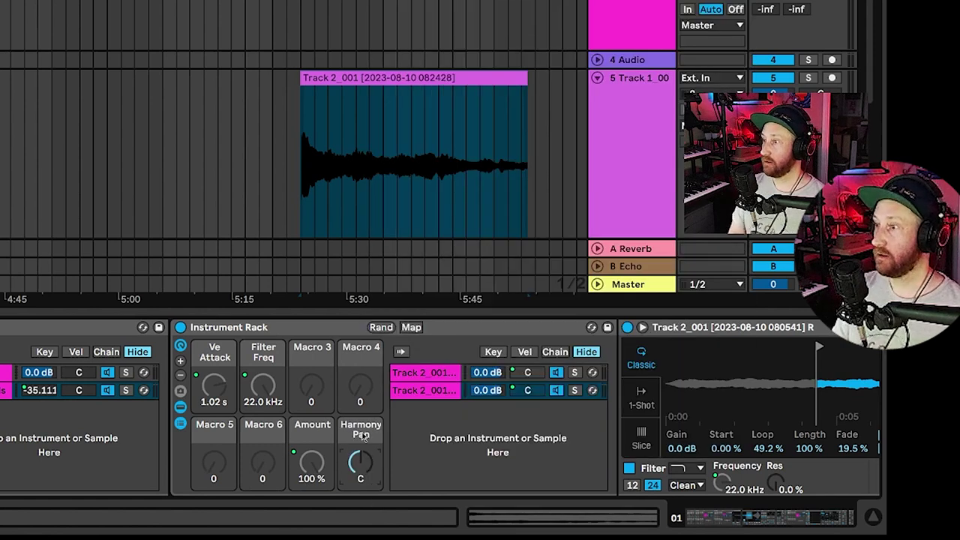
Set the Harmony Pan mapping ranges to C–50L for the first chain and C–50R for the second, and sweep the macro to test them.
left_click(411, 327)
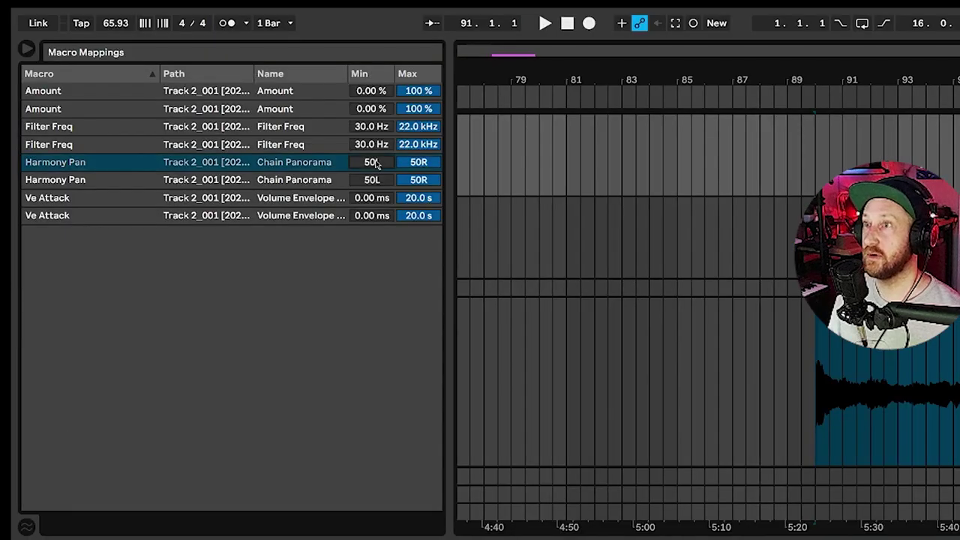
left_click_drag(372, 162, 366, 183)
left_click(366, 186)
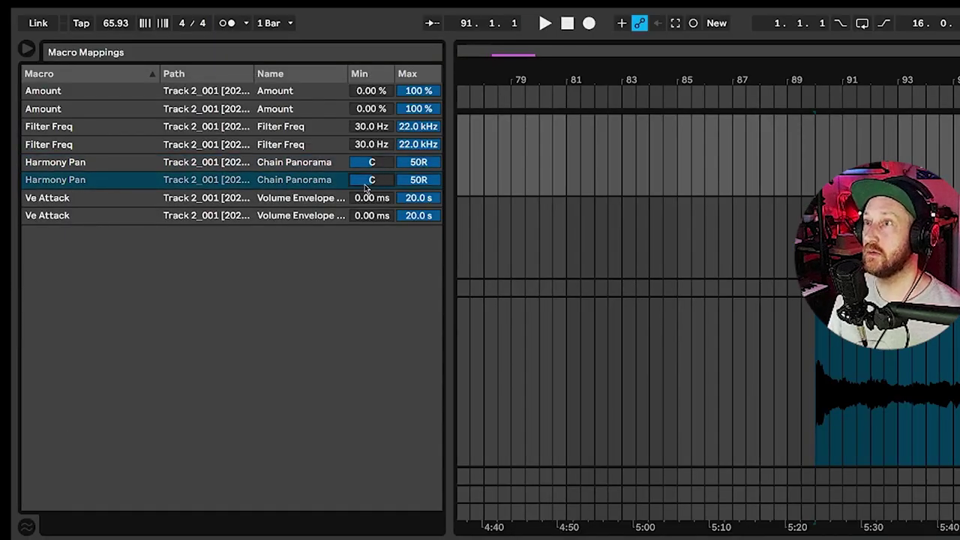
left_click_drag(416, 164, 416, 169)
left_click(416, 180)
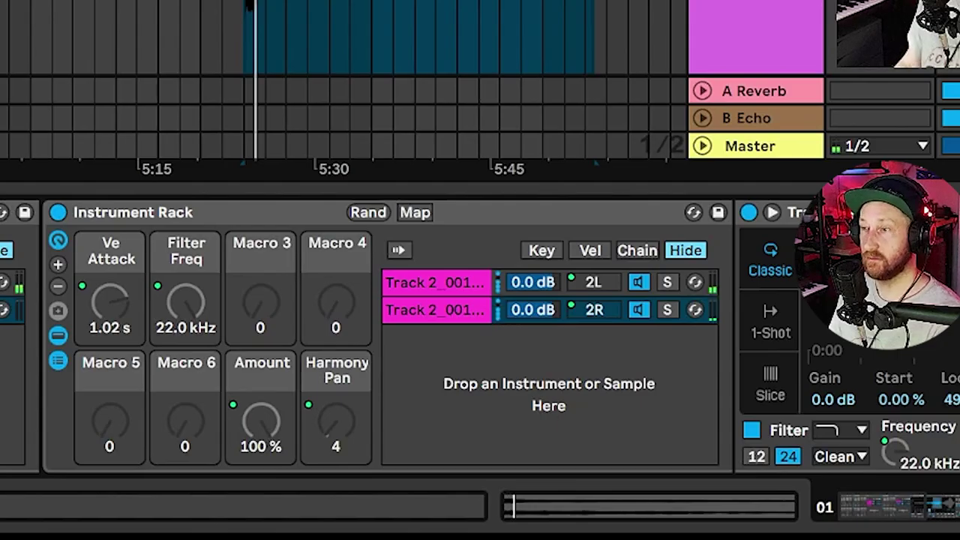
left_click_drag(337, 424, 337, 459)
left_click_drag(337, 459, 337, 421)
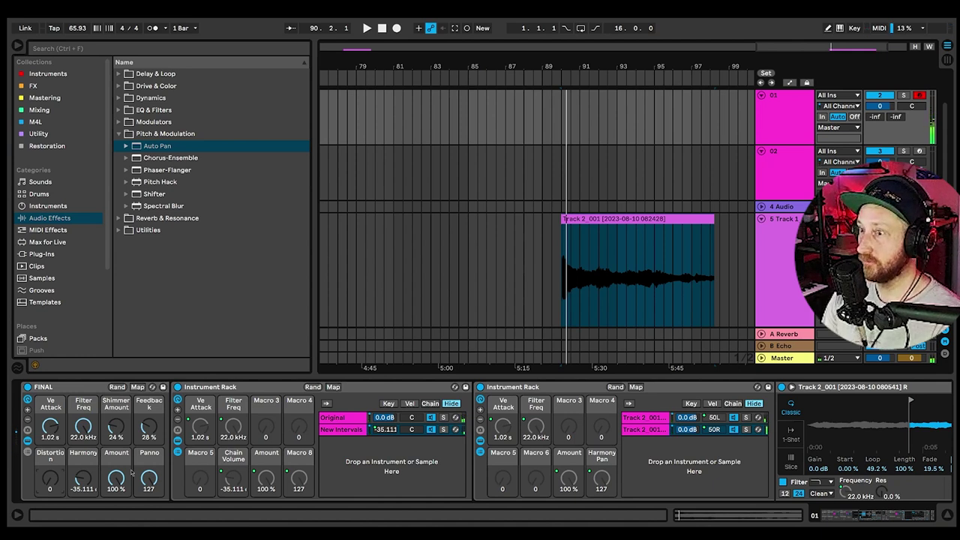
Hide the FINAL rack's nested devices and rename the rack as The Beauty of It All.
left_click(28, 441)
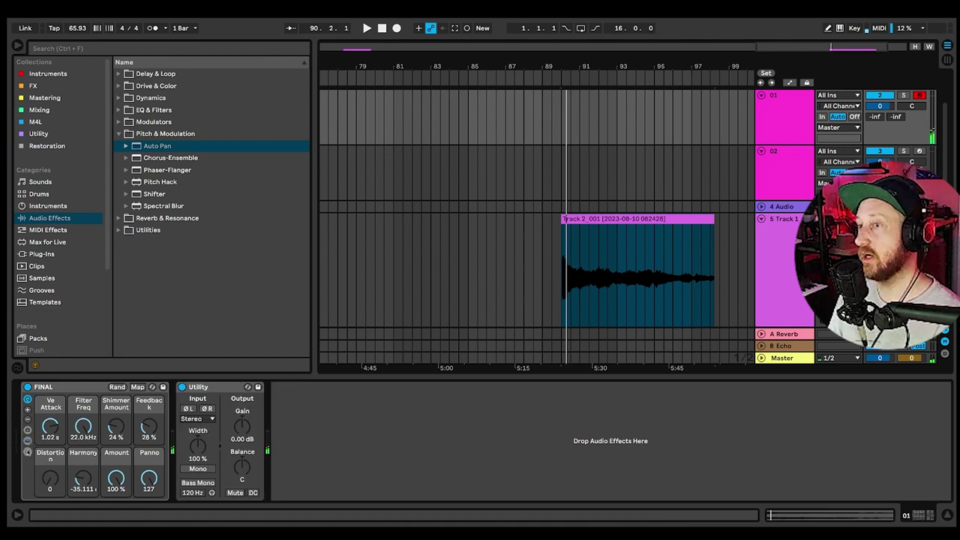
left_click(67, 387)
key("ctrl+r")
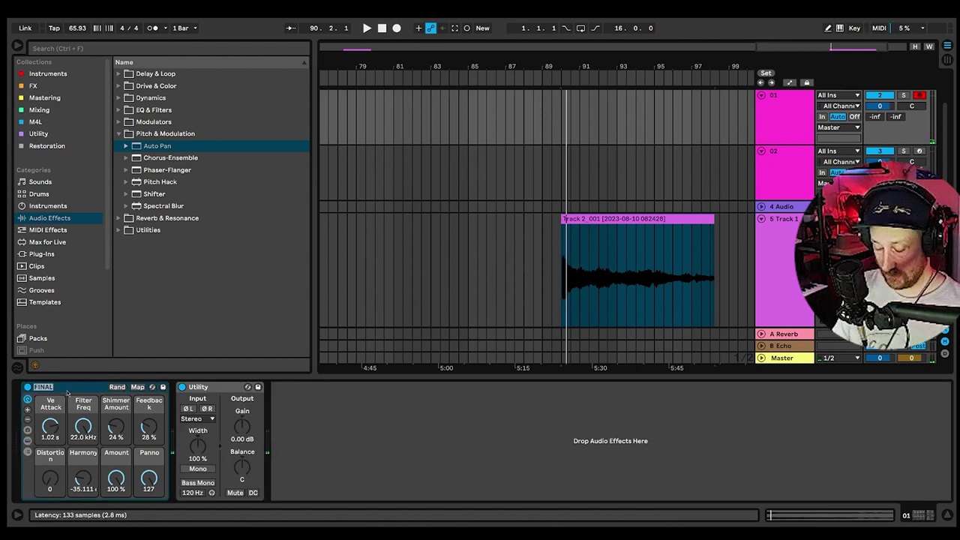
type("The Bu")
type("auty of It all")
key("BackSpace")
key("BackSpace")
key("BackSpace")
key("BackSpace")
key("Return")
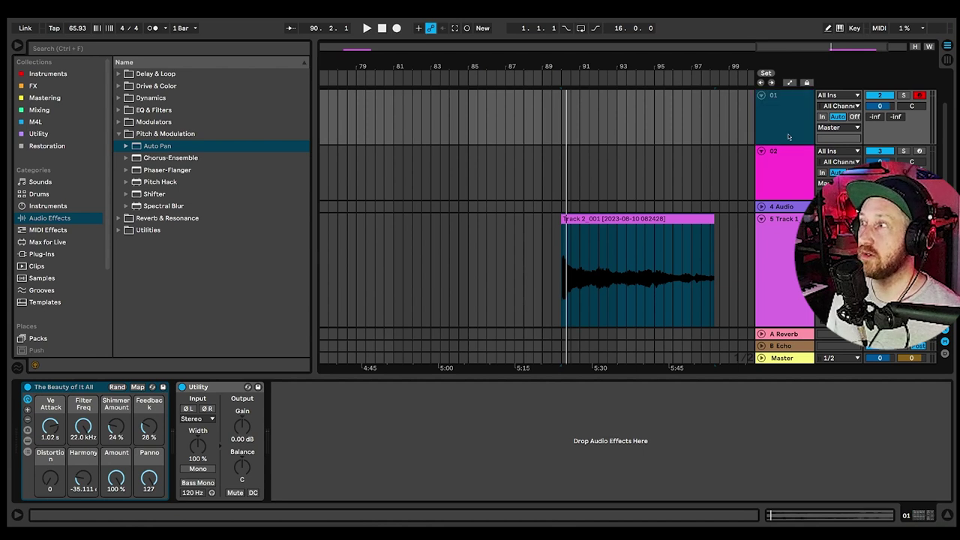
On track 01's The Beauty of It All rack, colour the Filter Freq macro turquoise and the Ve Attack macro orange.
left_click(793, 171)
left_click(776, 105)
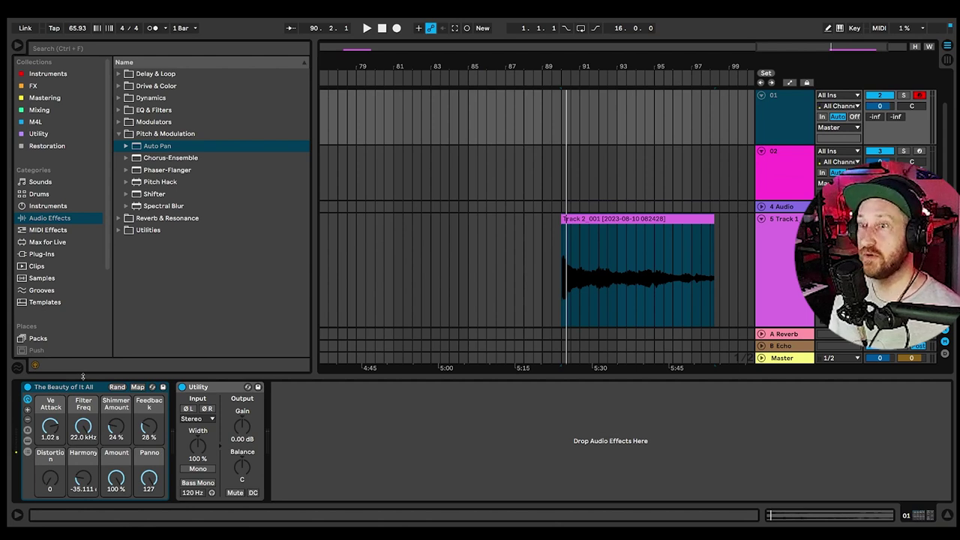
right_click(79, 407)
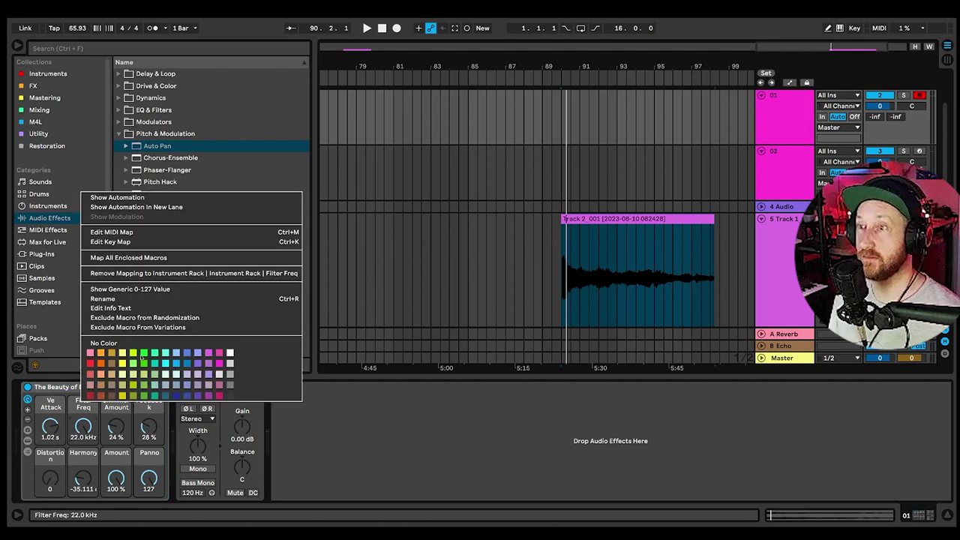
left_click(154, 353)
right_click(50, 404)
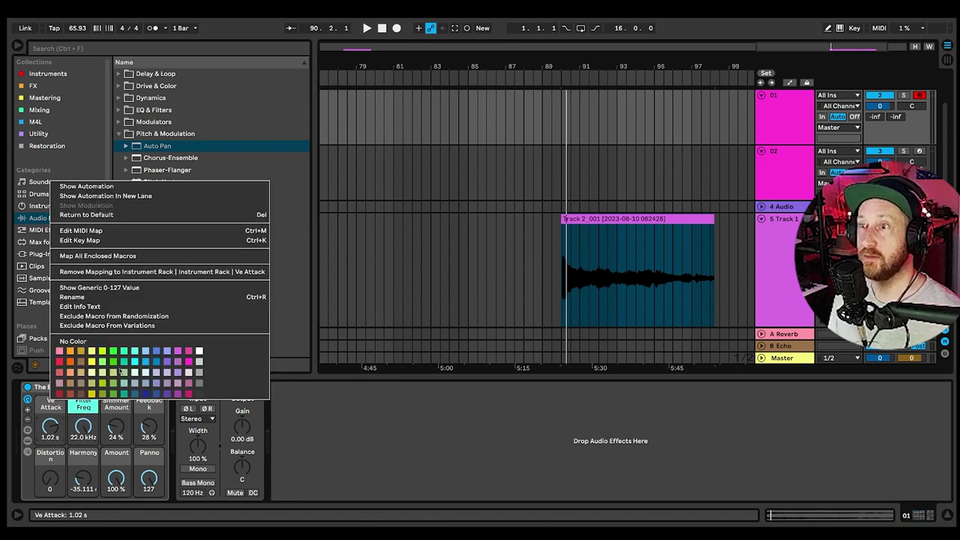
left_click(70, 364)
Colour the rack's Shimmer Amount and Feedback macros green as a matching pair.
right_click(115, 409)
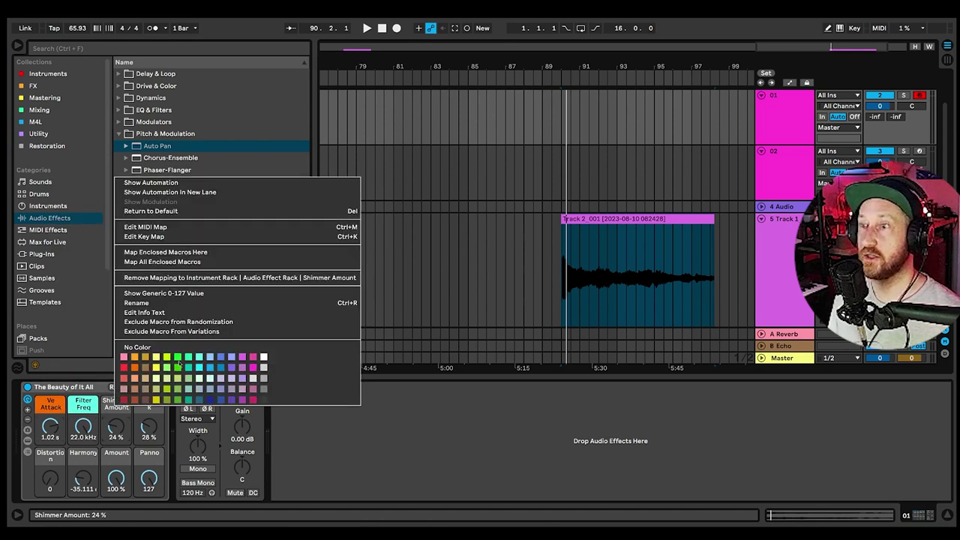
left_click(177, 363)
right_click(150, 405)
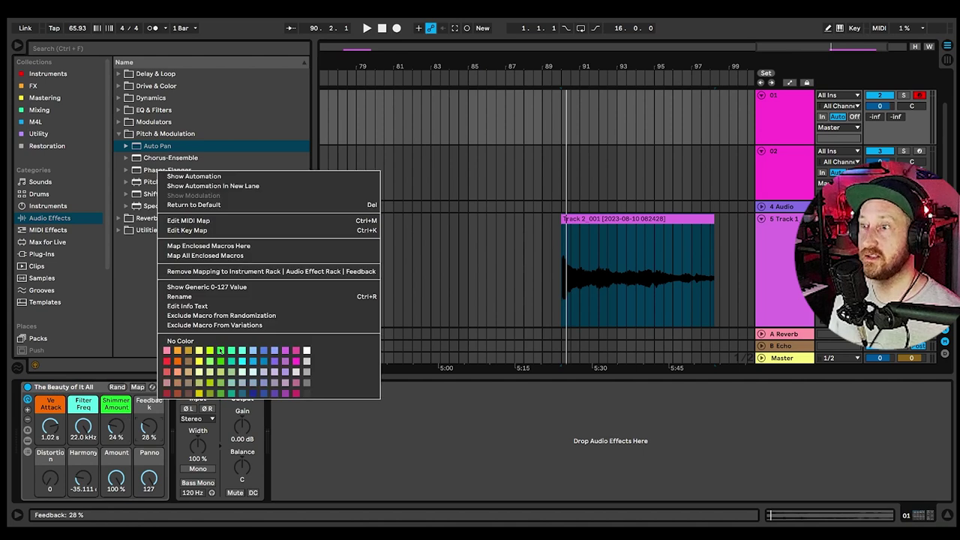
left_click(219, 351)
Colour the rack's Amount macro and the panning Macro 8 the same mint green.
right_click(108, 457)
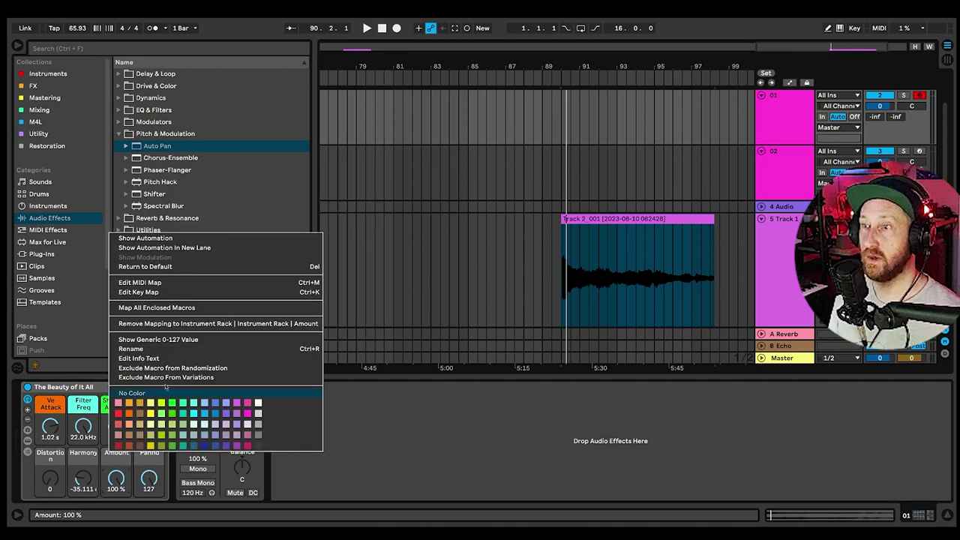
left_click(172, 415)
right_click(141, 457)
right_click(114, 458)
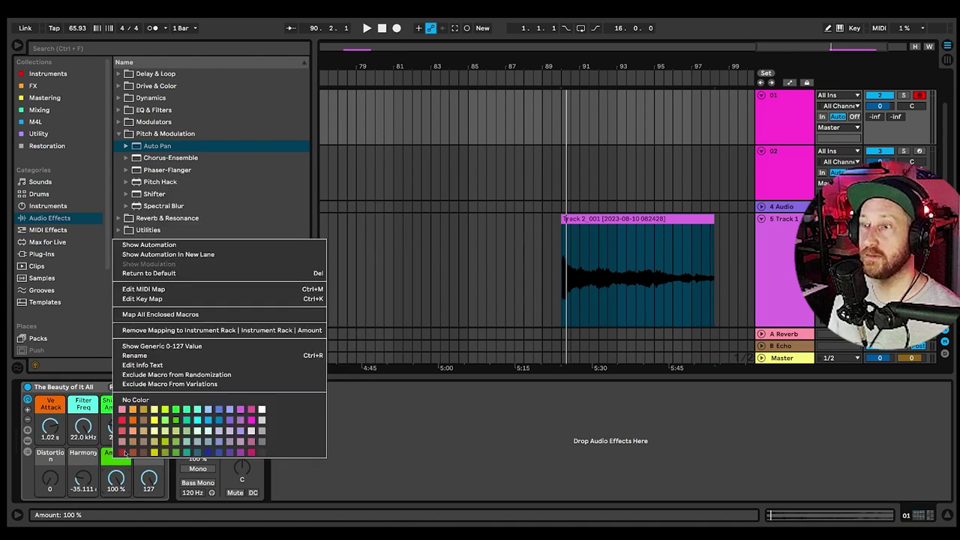
left_click(177, 411)
right_click(147, 461)
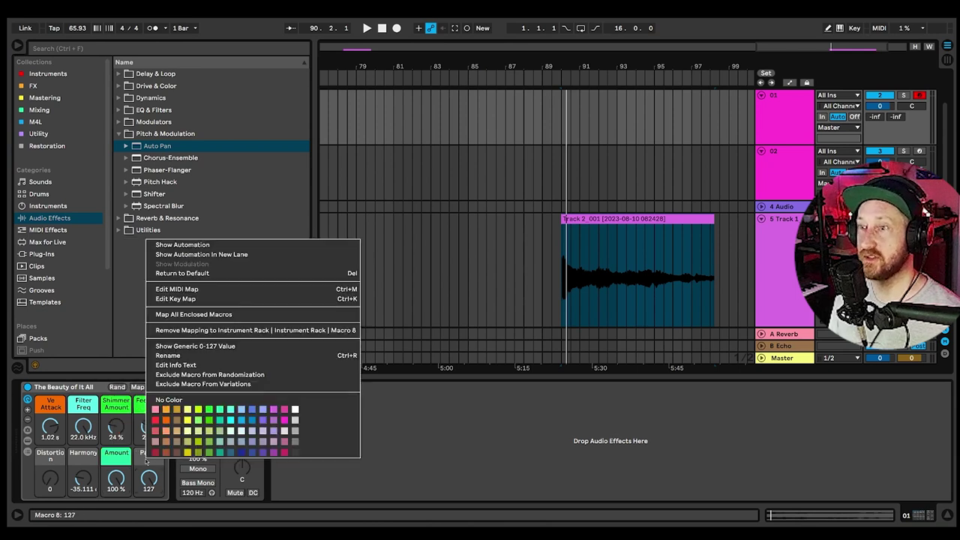
left_click(219, 411)
Colour the rack's Distortion and Harmony macros purple.
right_click(39, 463)
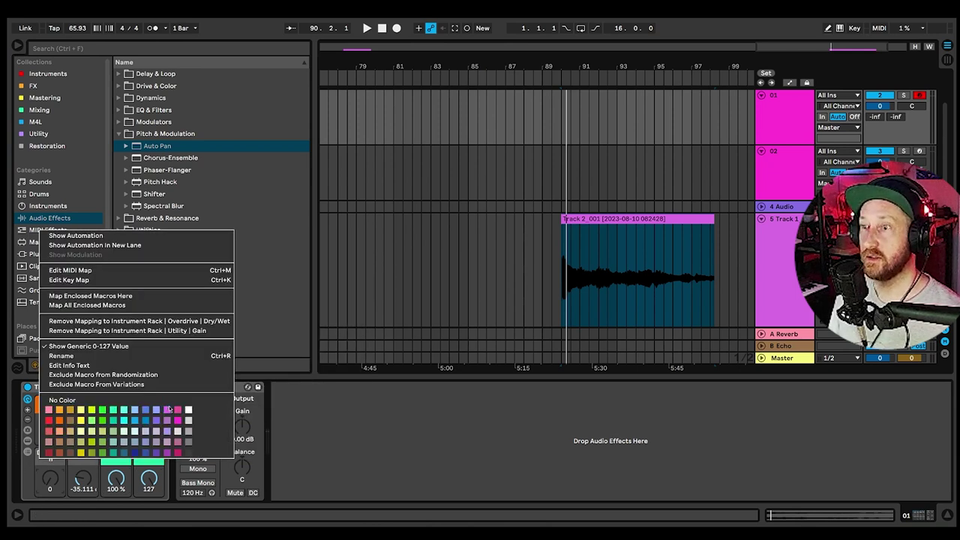
left_click(164, 418)
right_click(83, 457)
left_click(211, 424)
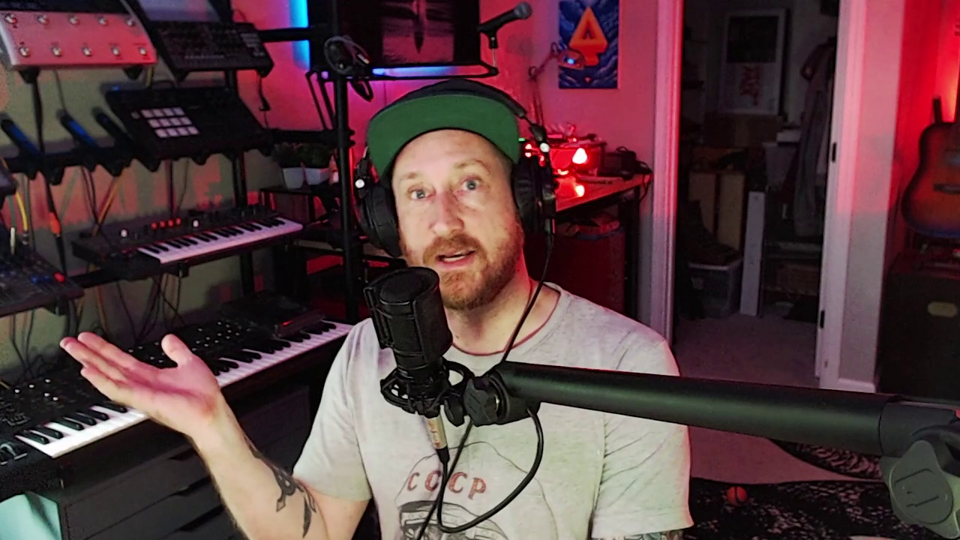